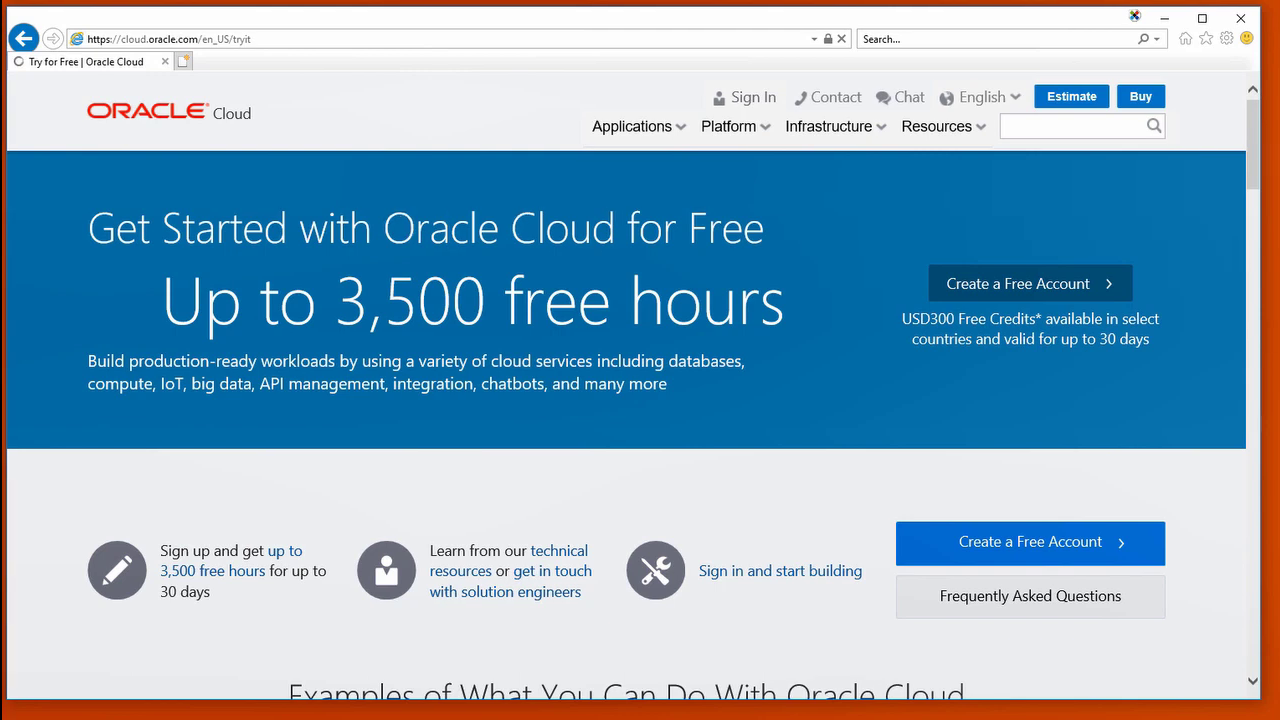
Step: Start the free account sign-up and review Account Details, Verification Code, Credit Card and Terms
click(1041, 543)
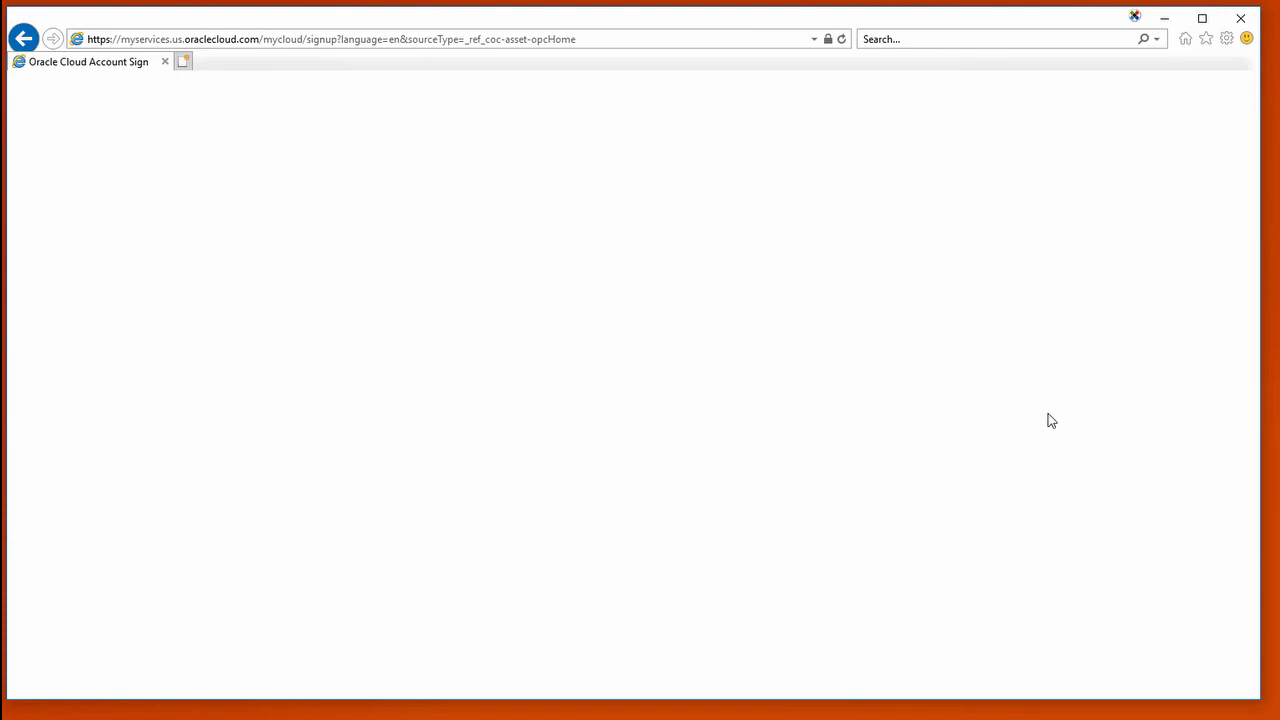
scroll(1100, 452, down, 3)
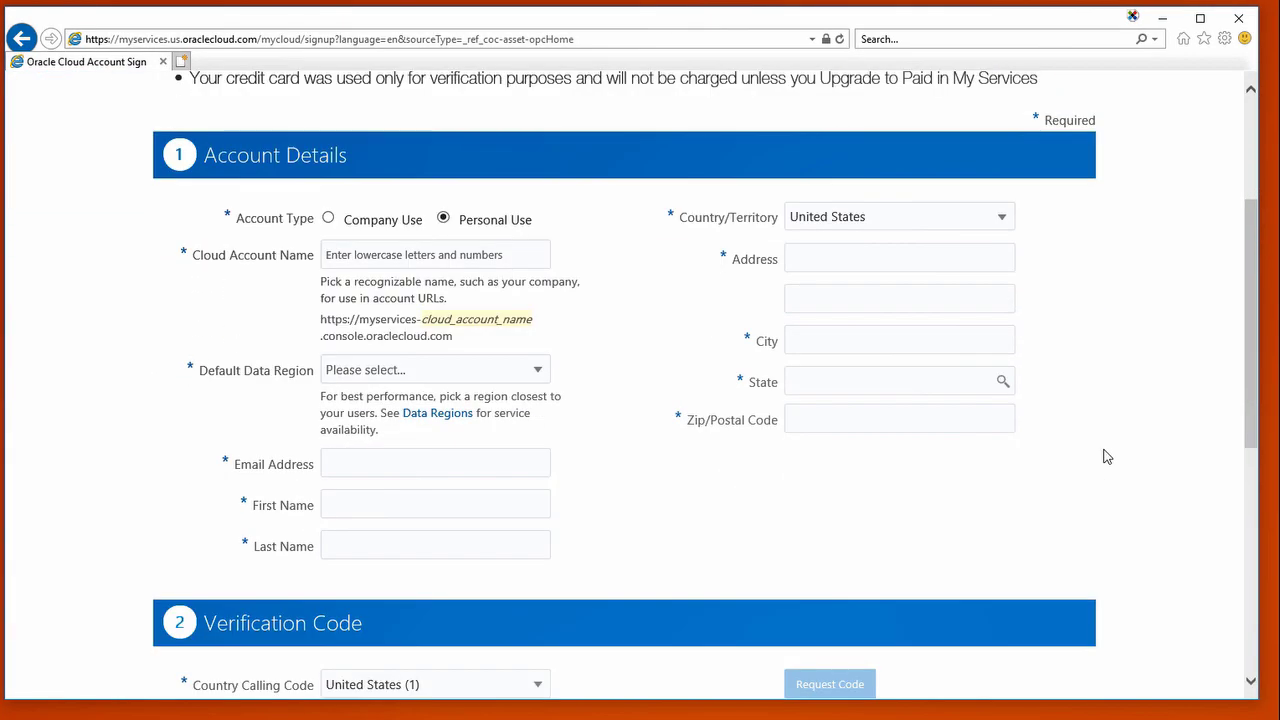
scroll(1108, 456, down, 5)
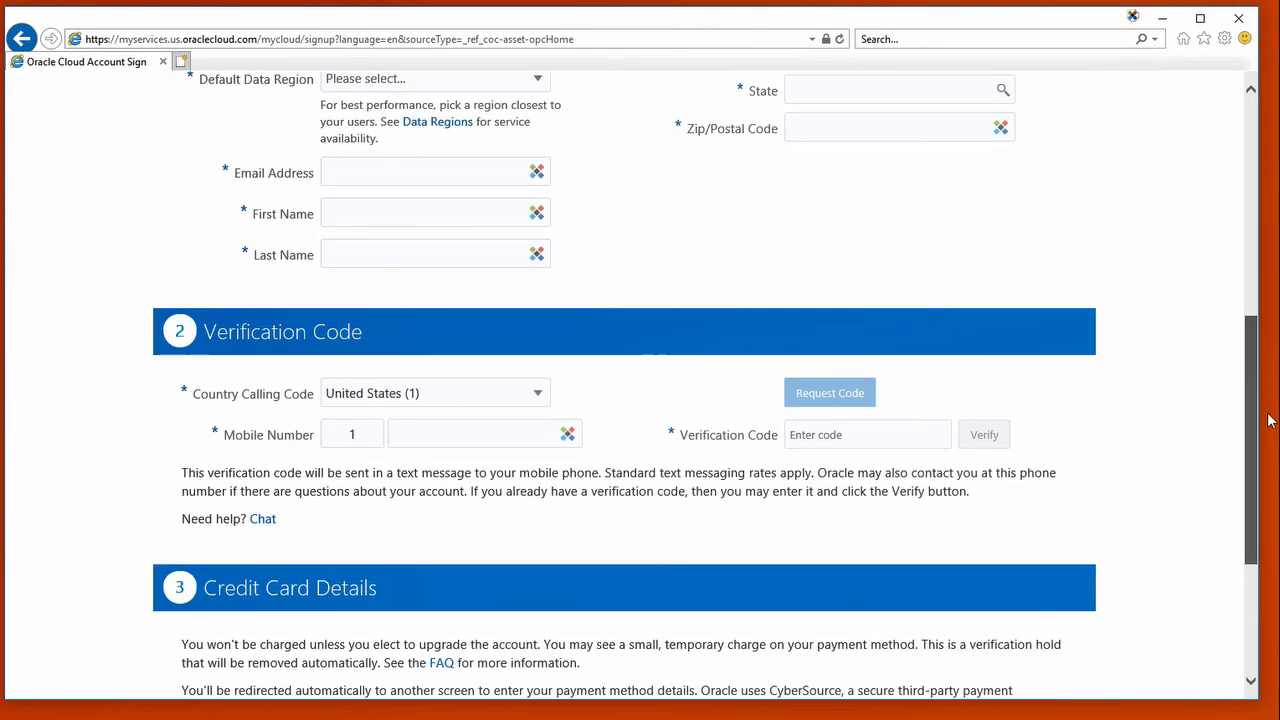
scroll(1276, 468, down, 1)
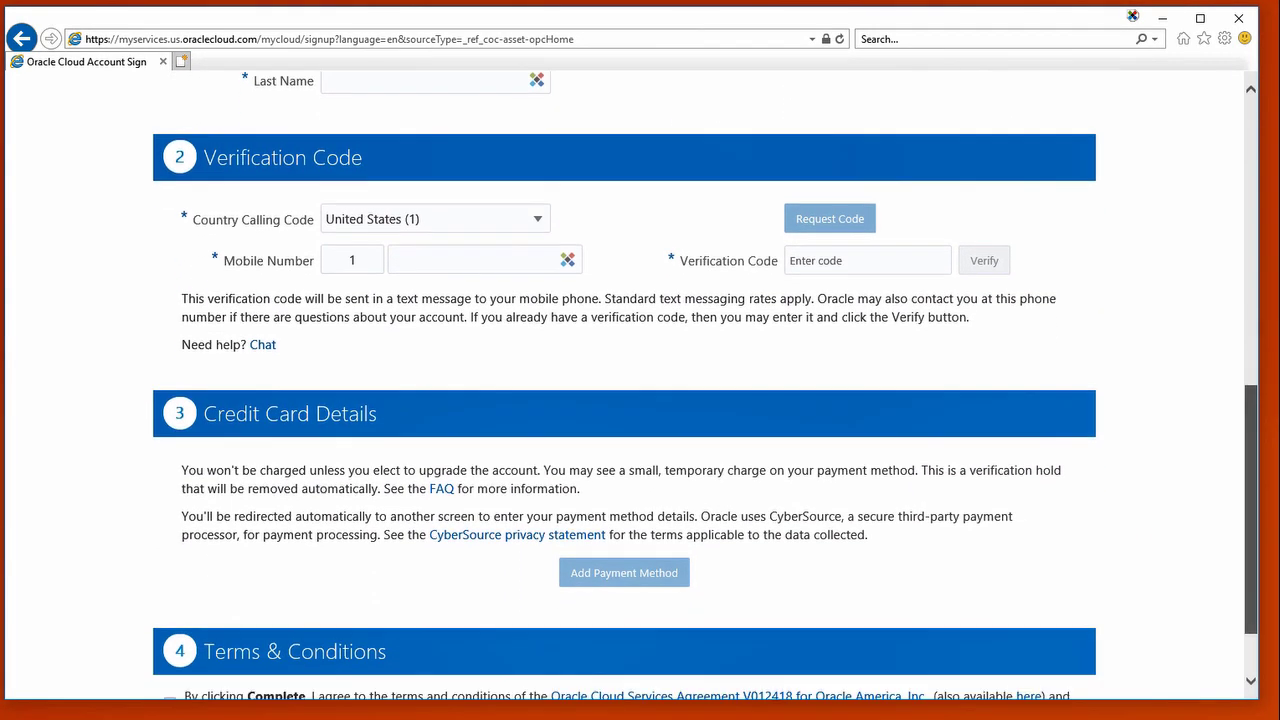
scroll(1213, 668, down, 1)
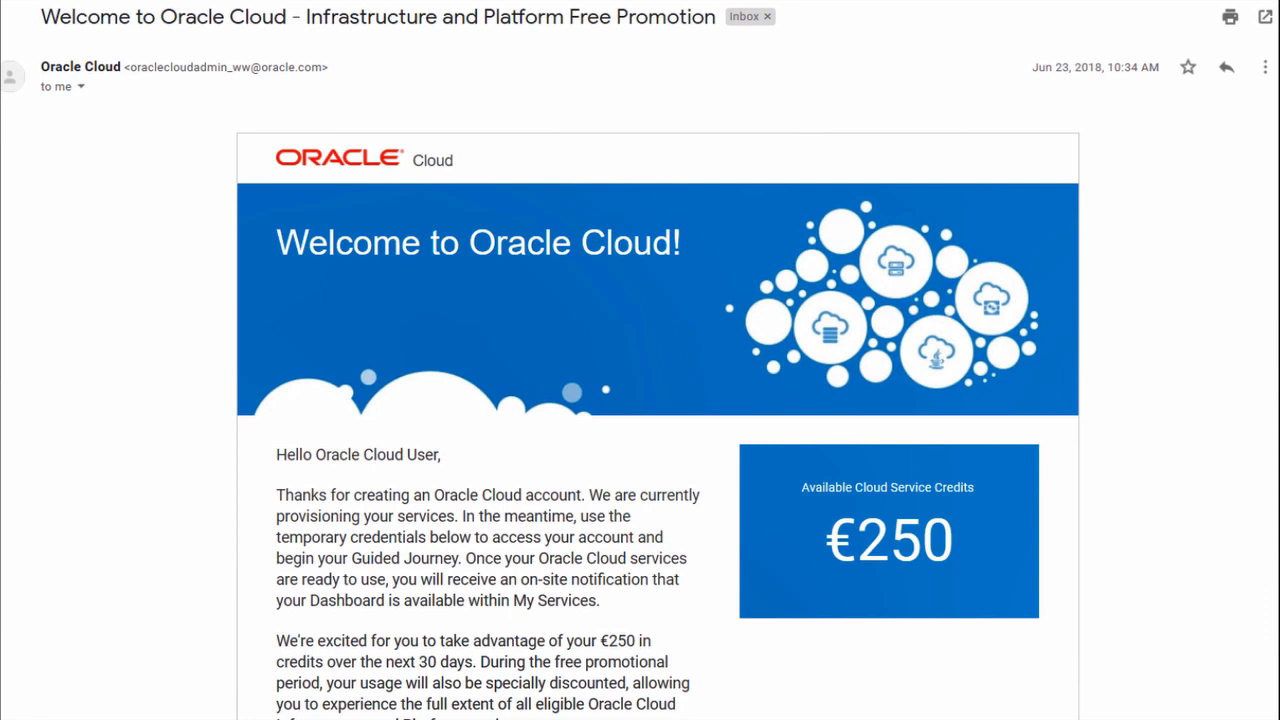
Step: Follow the welcome e-mail's Get Started with Oracle Cloud link from Access Details
scroll(1237, 200, down, 8)
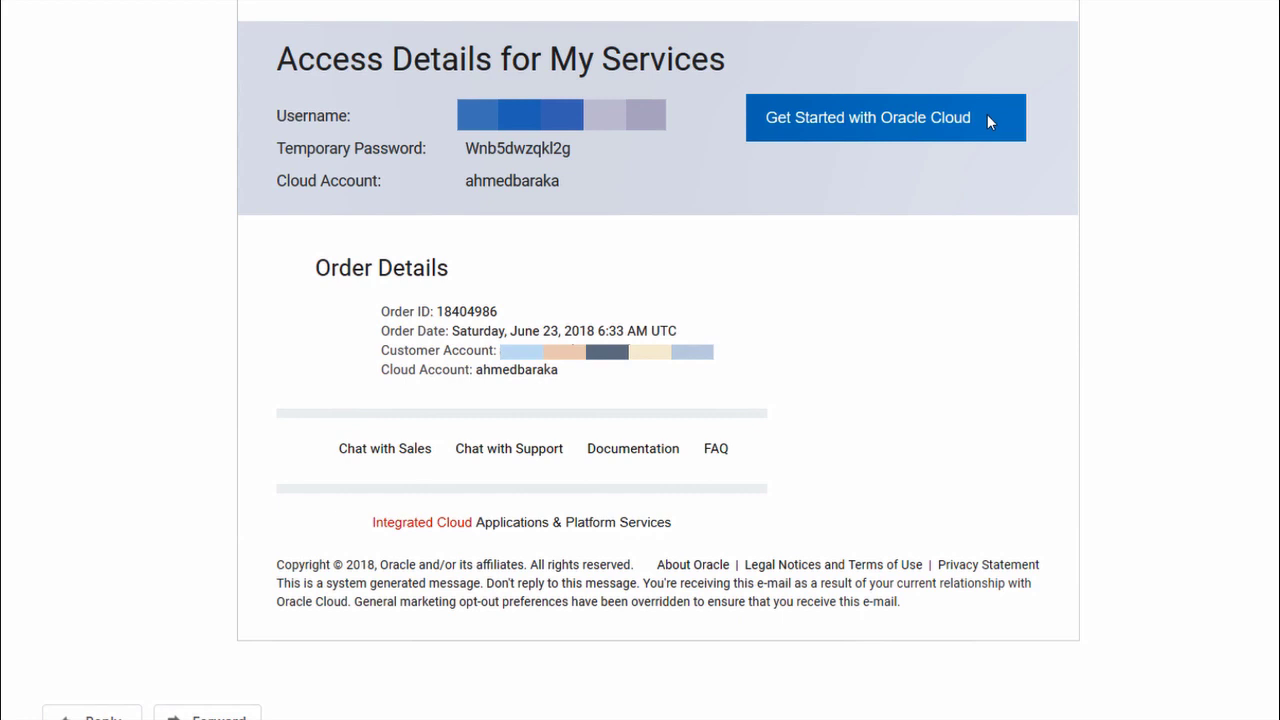
click(916, 127)
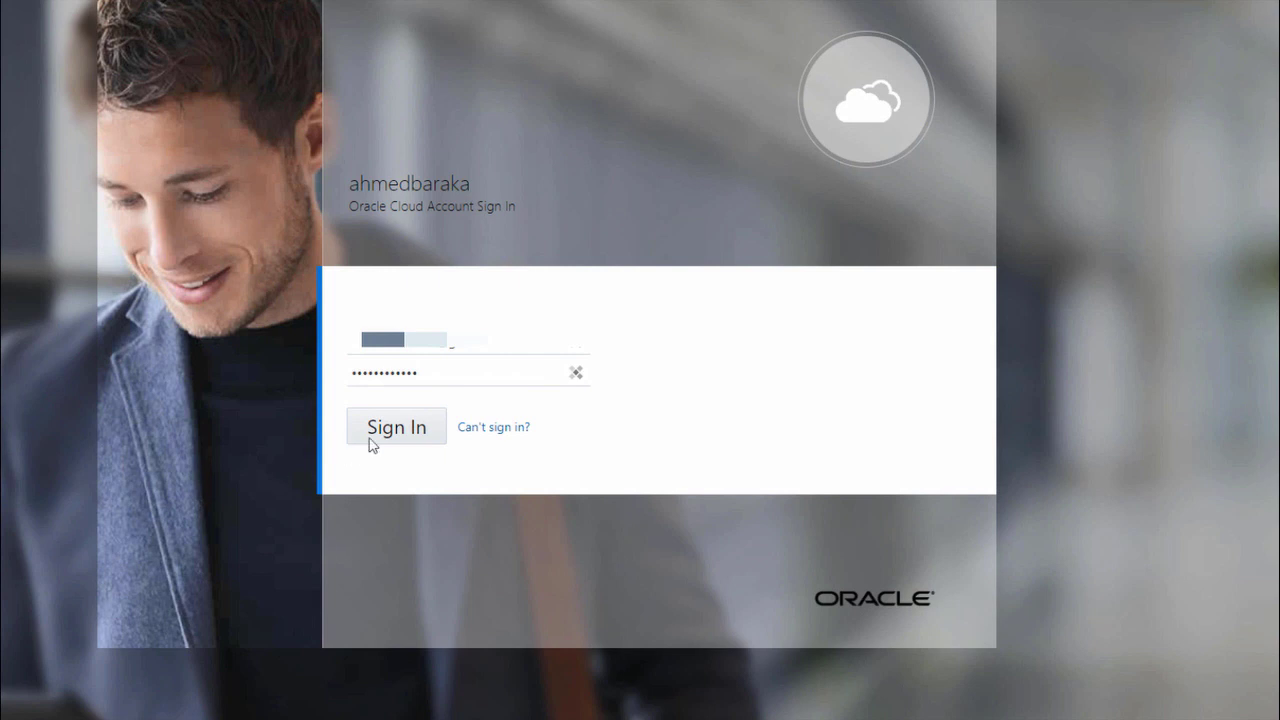
Step: Sign in with the pre-filled username and temporary password
click(379, 437)
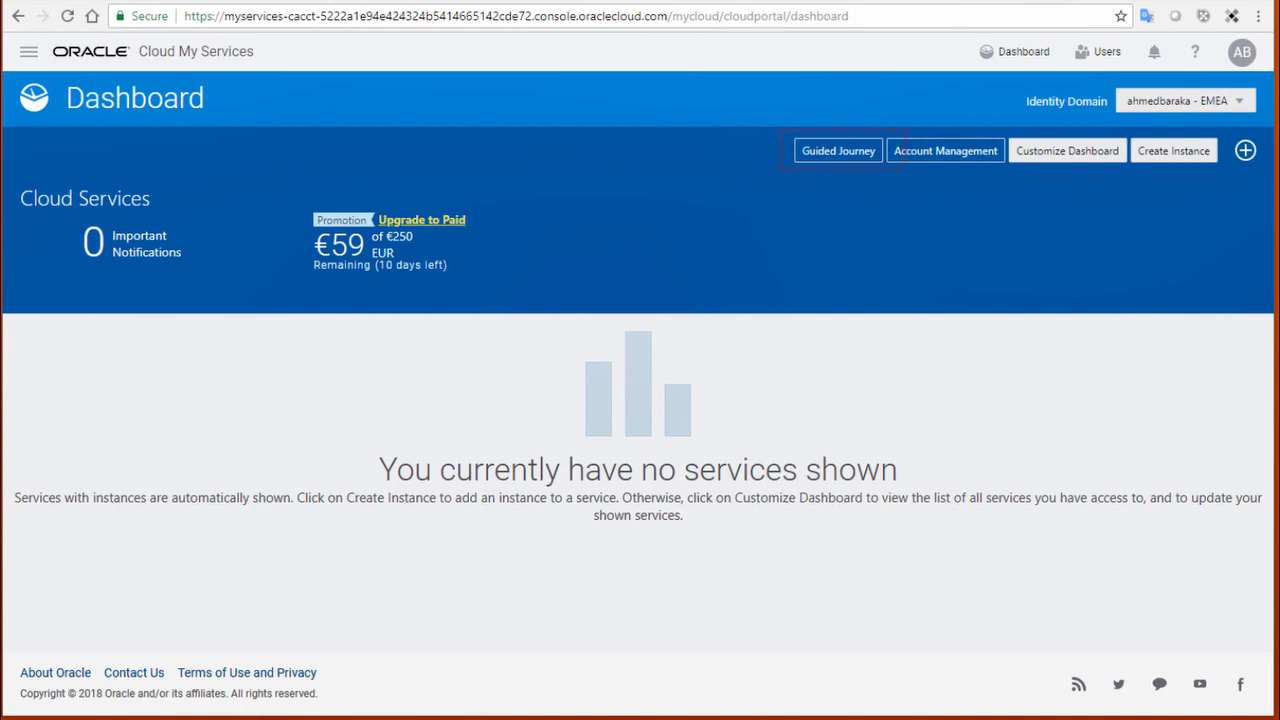
Step: Open Guided Journey and choose the Integrate, Store, and Analyze Data tile
click(829, 157)
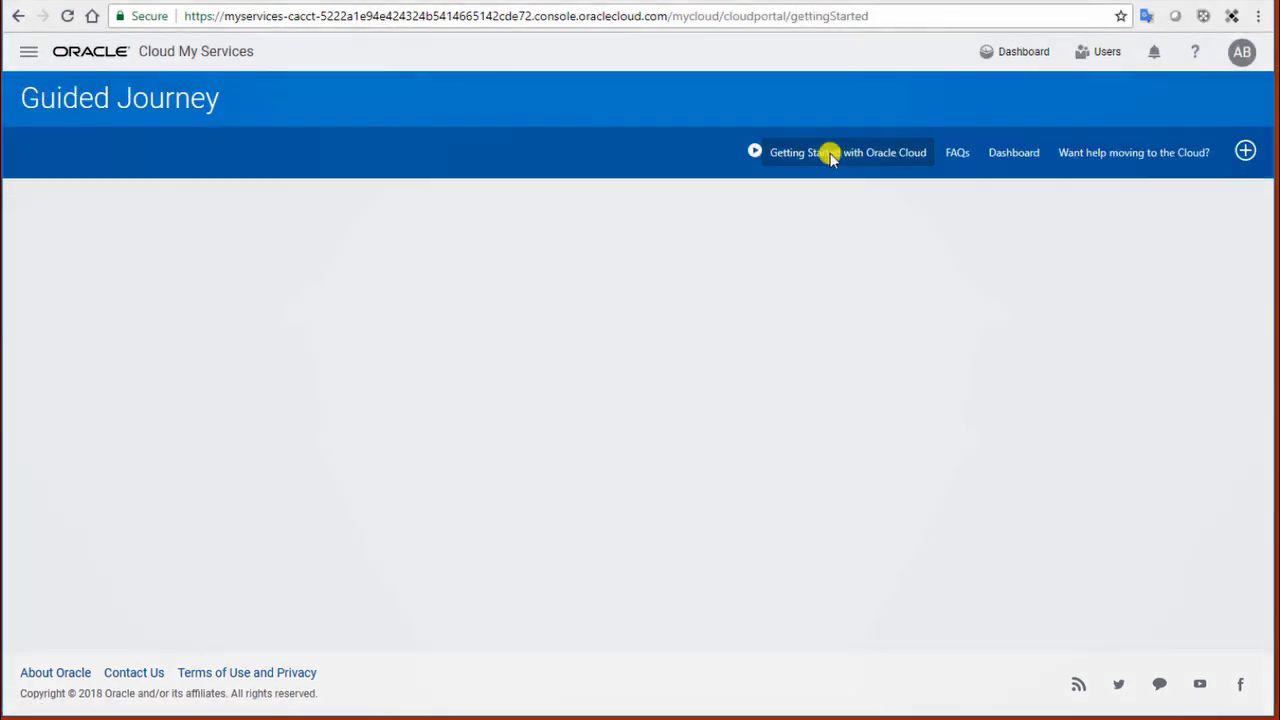
scroll(795, 290, down, 1)
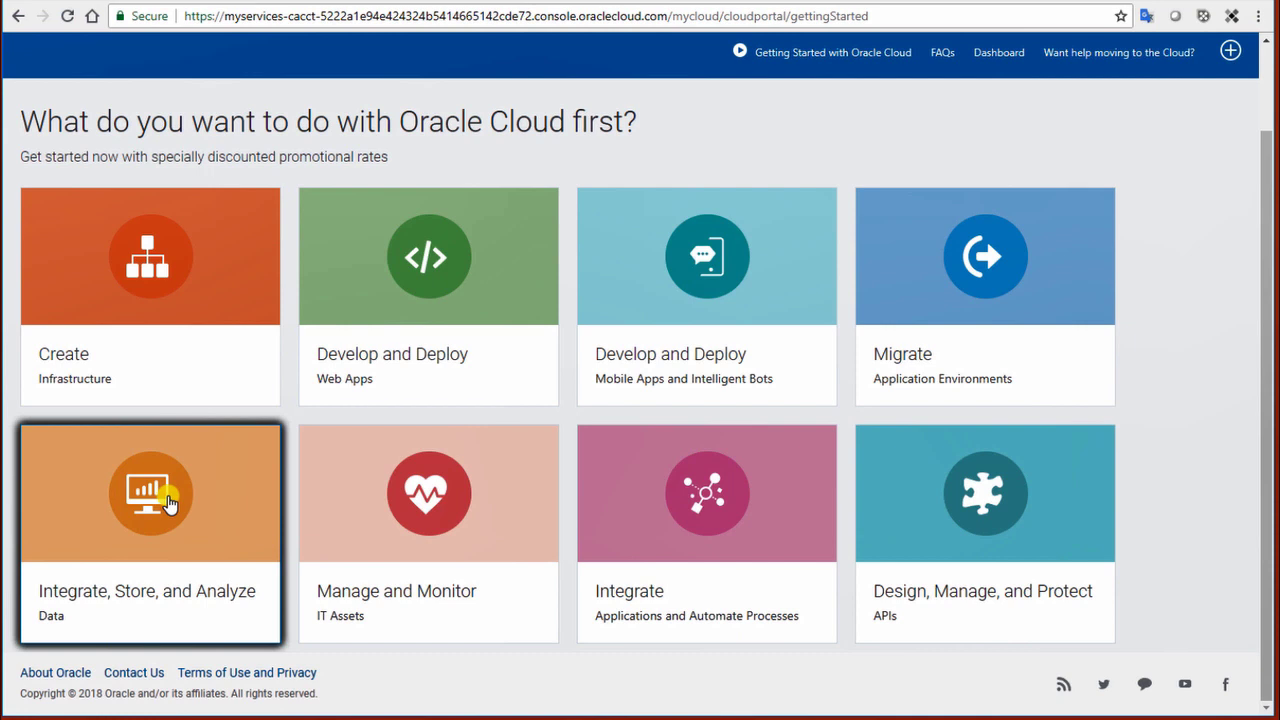
click(168, 502)
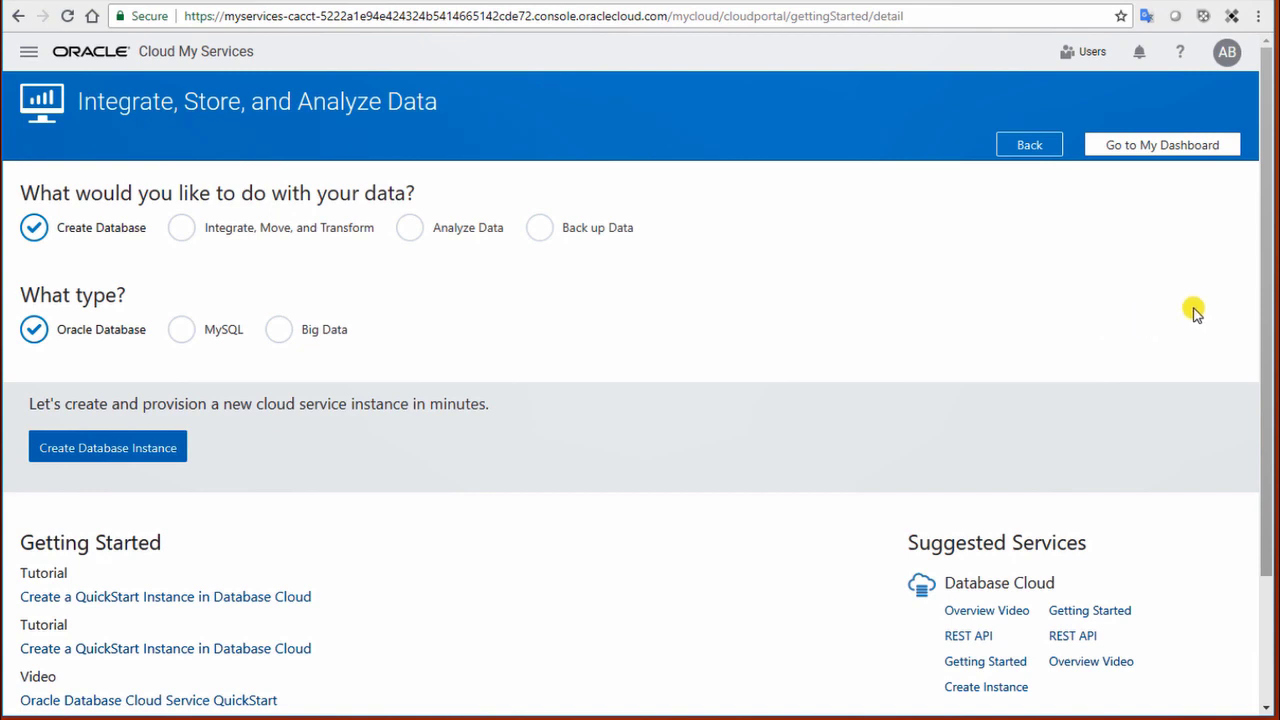
Step: Pick Back up Data and open the Back up Oracle Databases to Database Backup Cloud tutorial
click(540, 229)
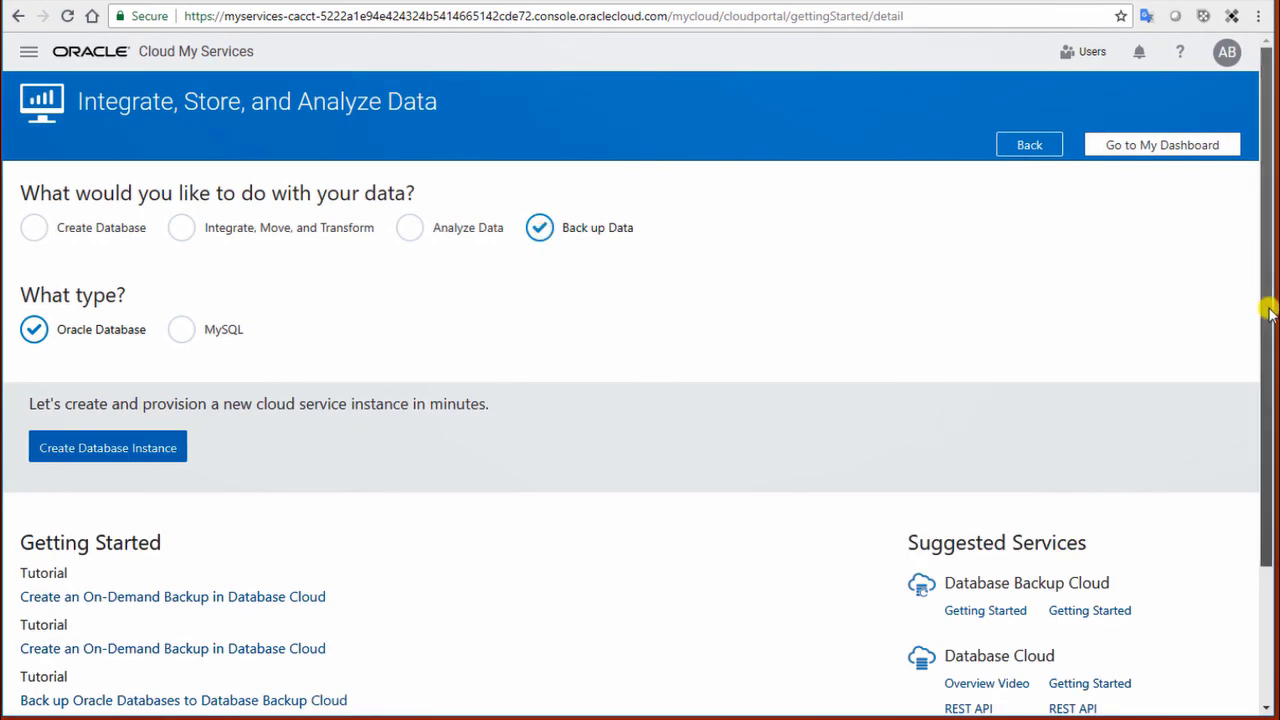
drag(1264, 307, 1265, 445)
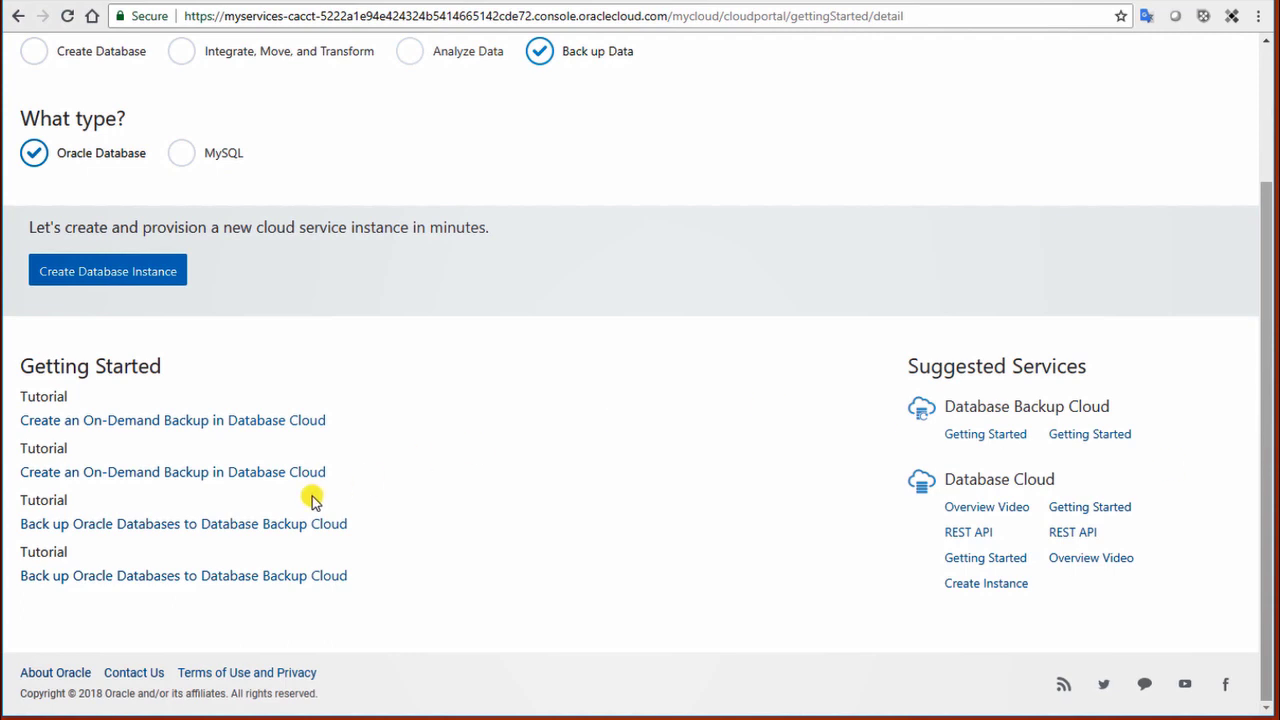
click(298, 528)
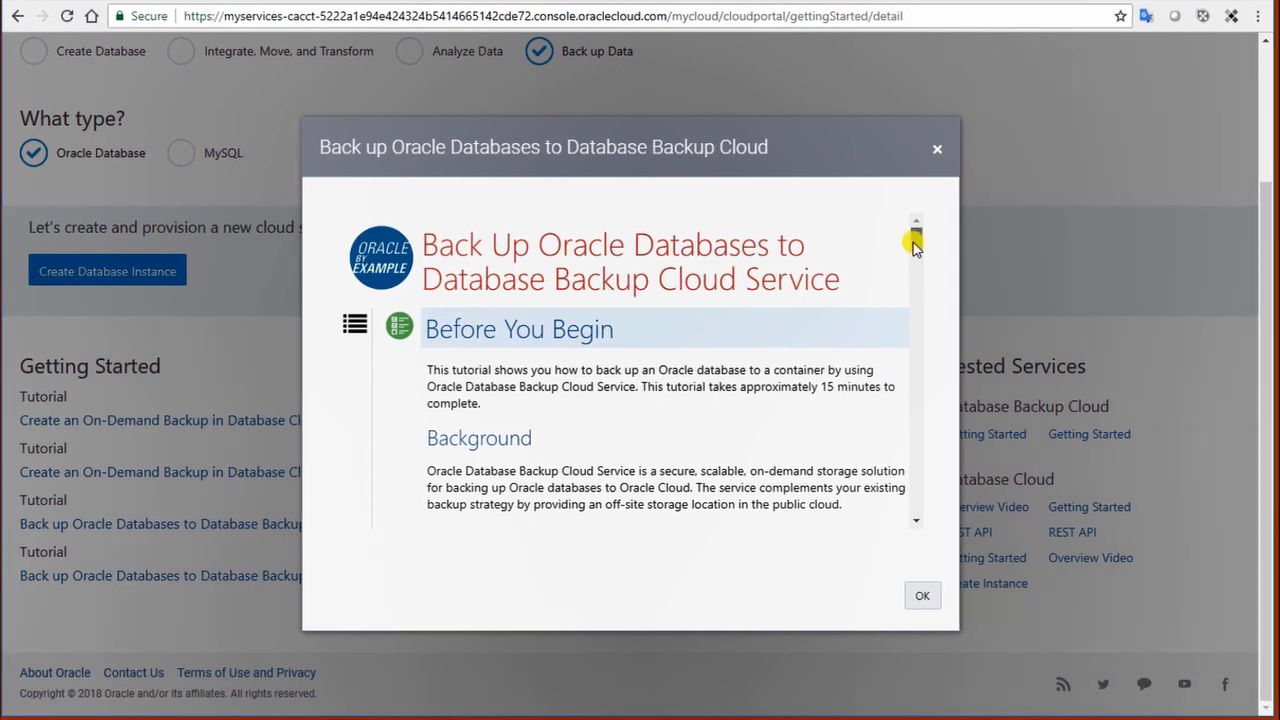
drag(916, 240, 937, 514)
Step: Close the tutorial dialog and minimise the Using Oracle Database Backup Cloud Service PDF
click(928, 598)
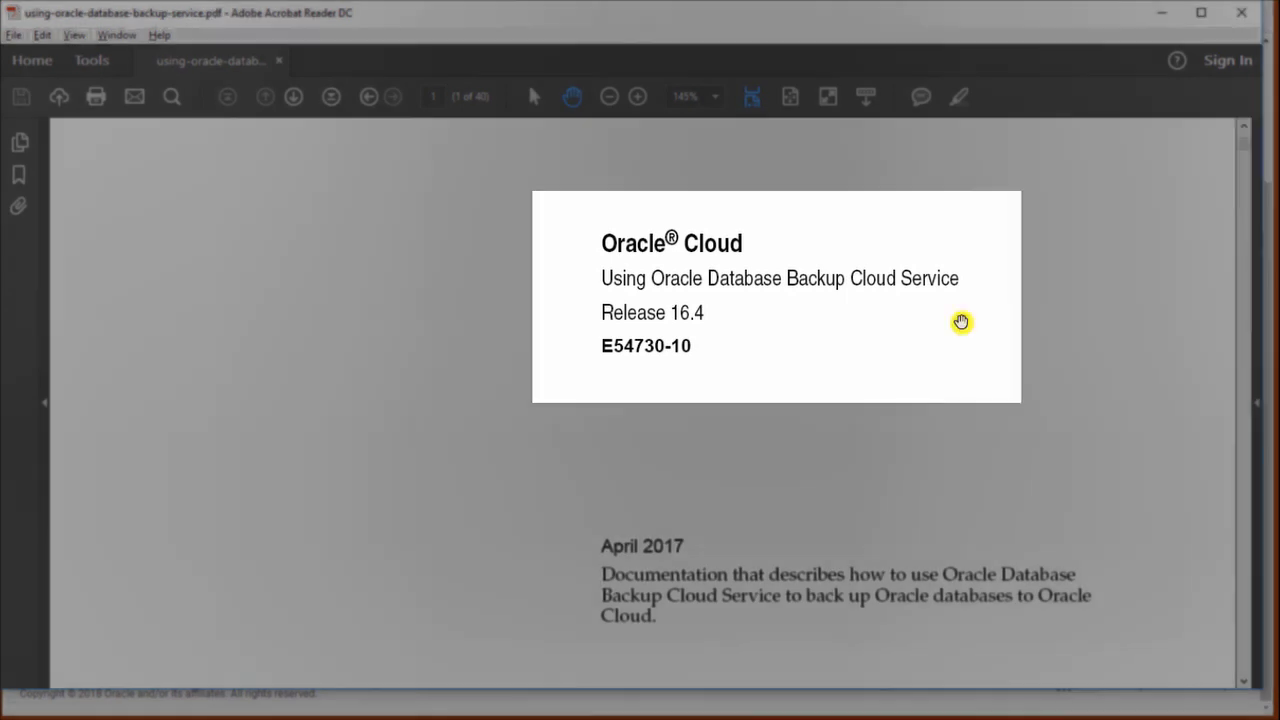
scroll(1032, 394, down, 1)
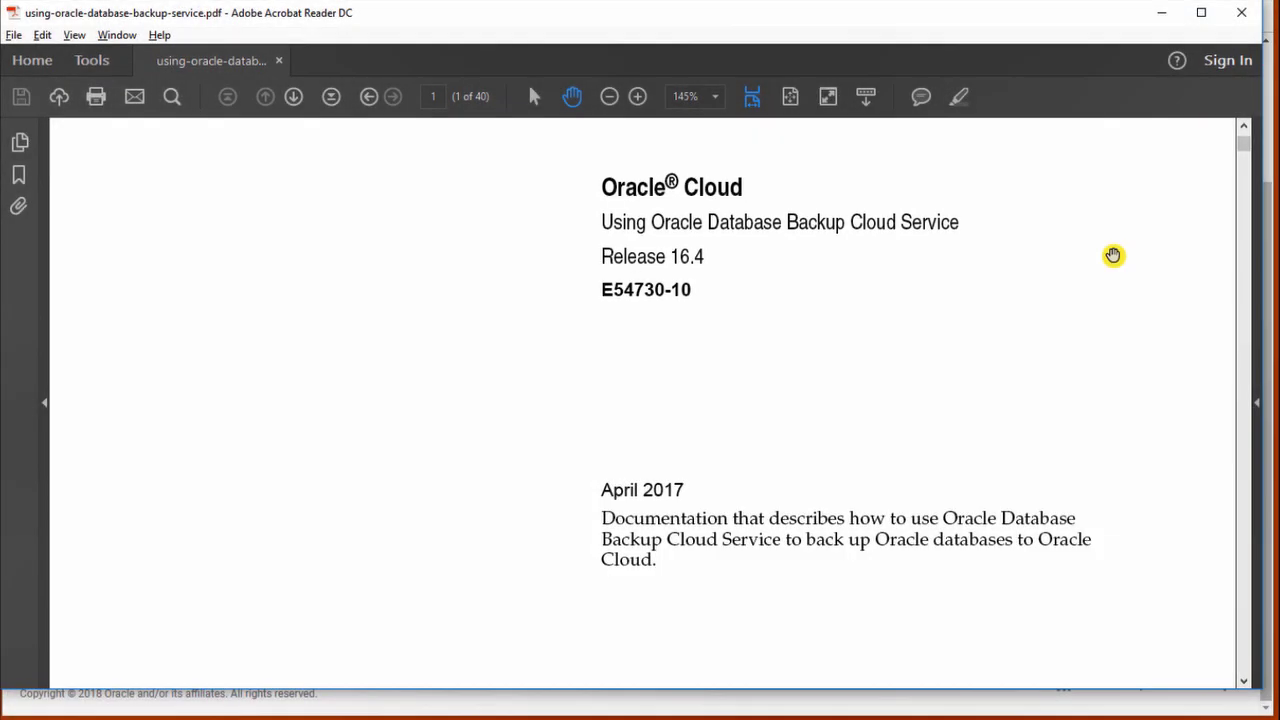
click(1157, 18)
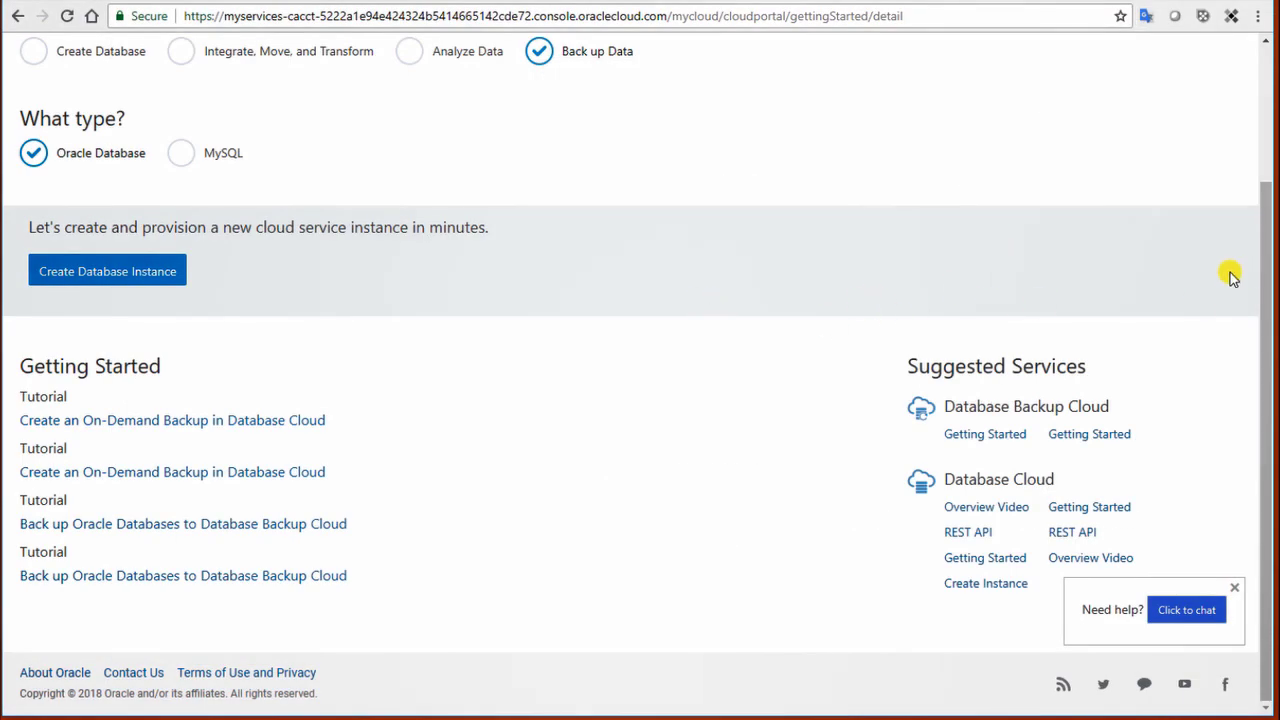
Step: Go back to the My Services dashboard and bring up Customize Dashboard
drag(1272, 274, 1245, 125)
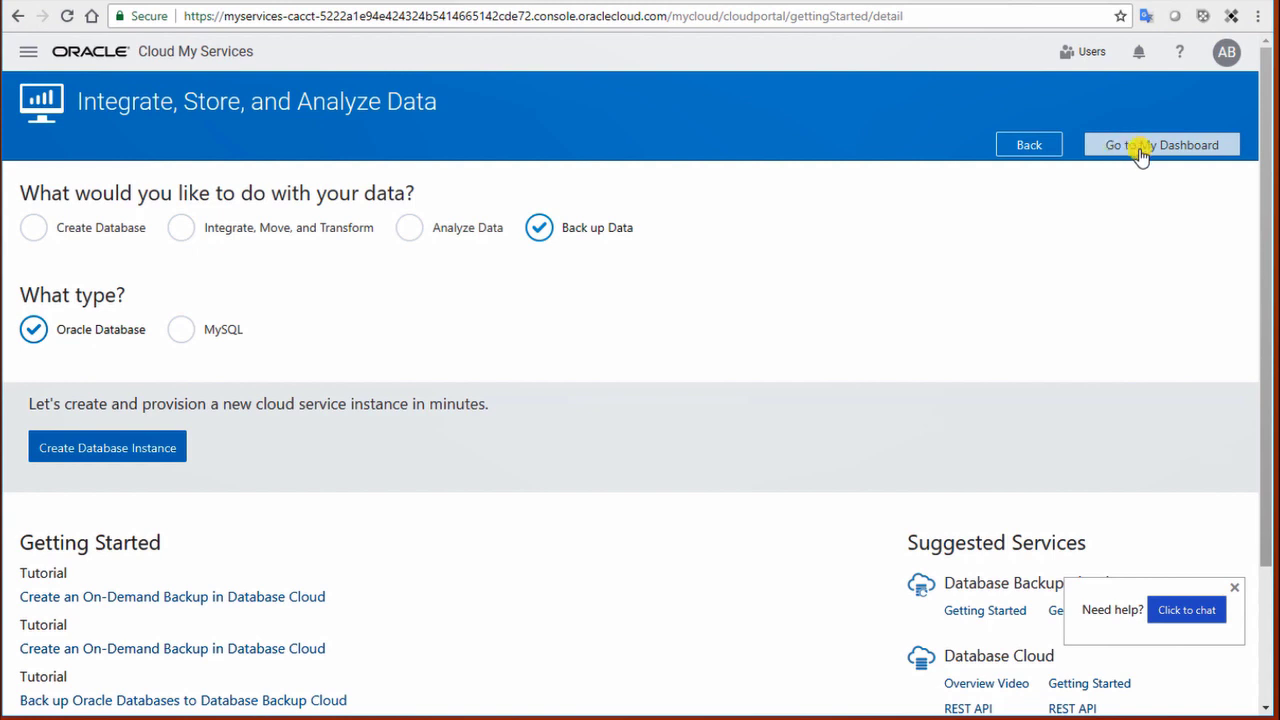
click(1140, 150)
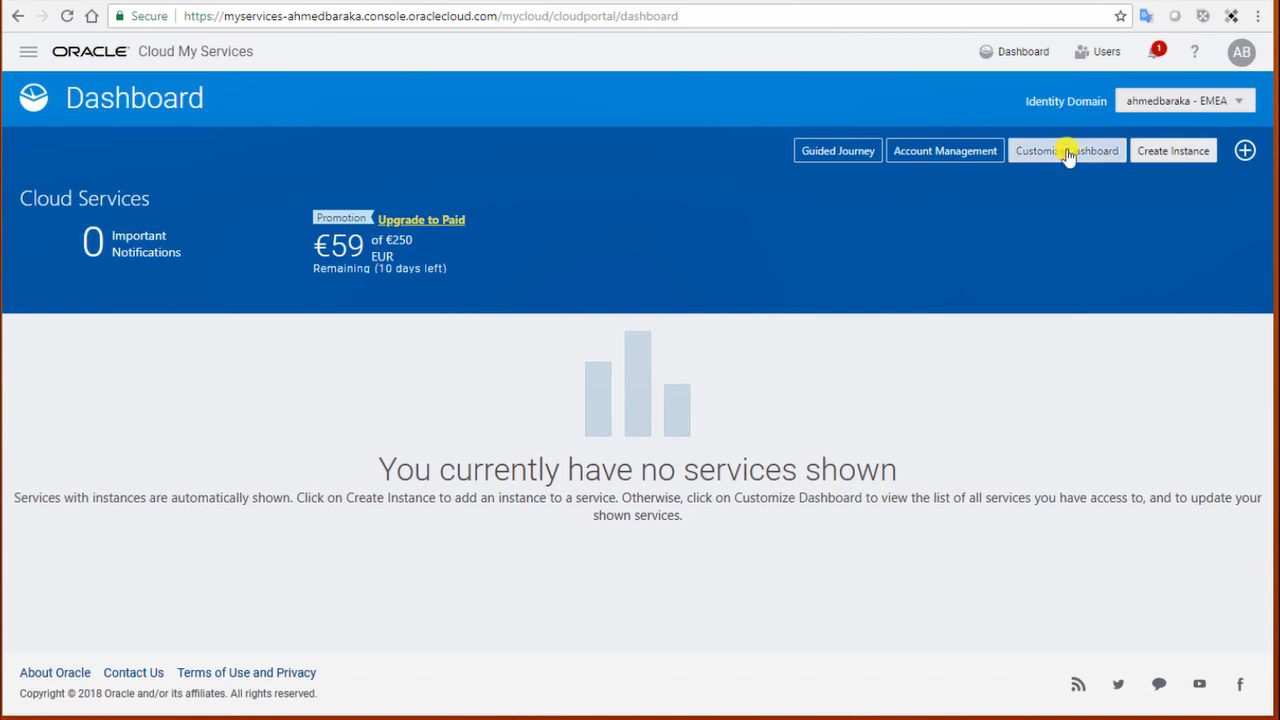
click(1068, 153)
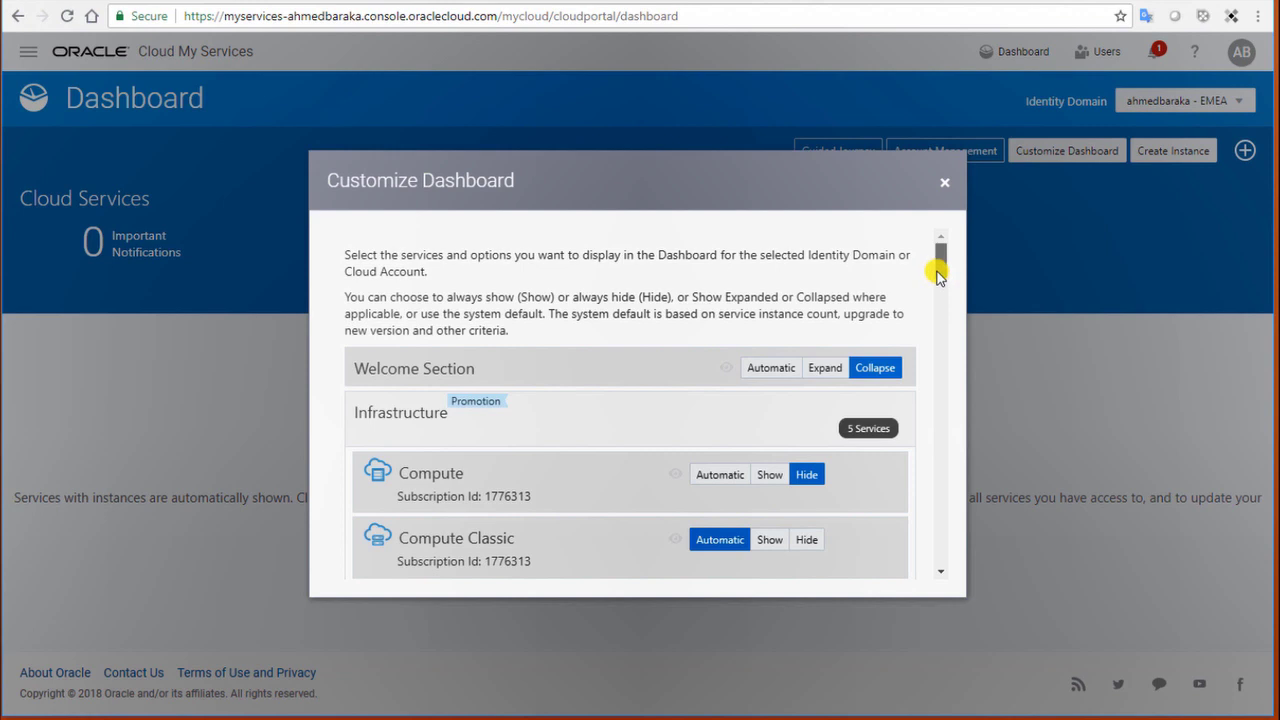
Step: Set Storage Classic to Show on the dashboard
scroll(943, 266, down, 3)
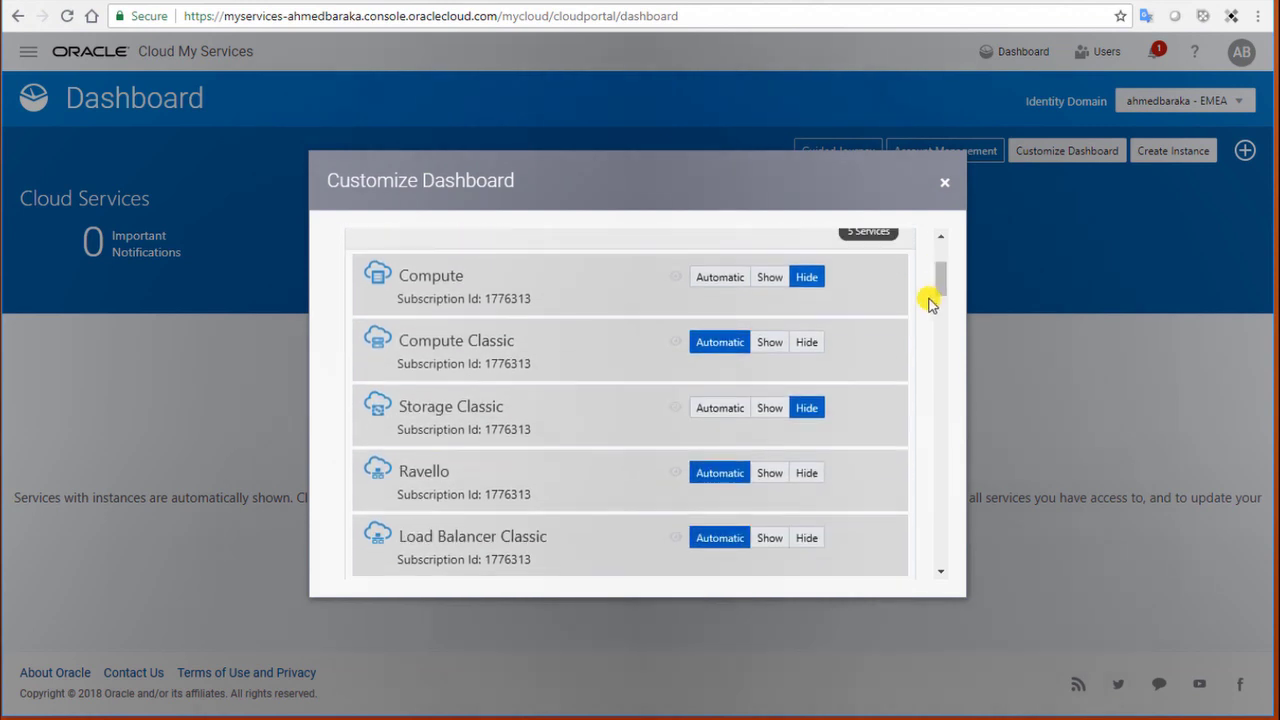
click(770, 408)
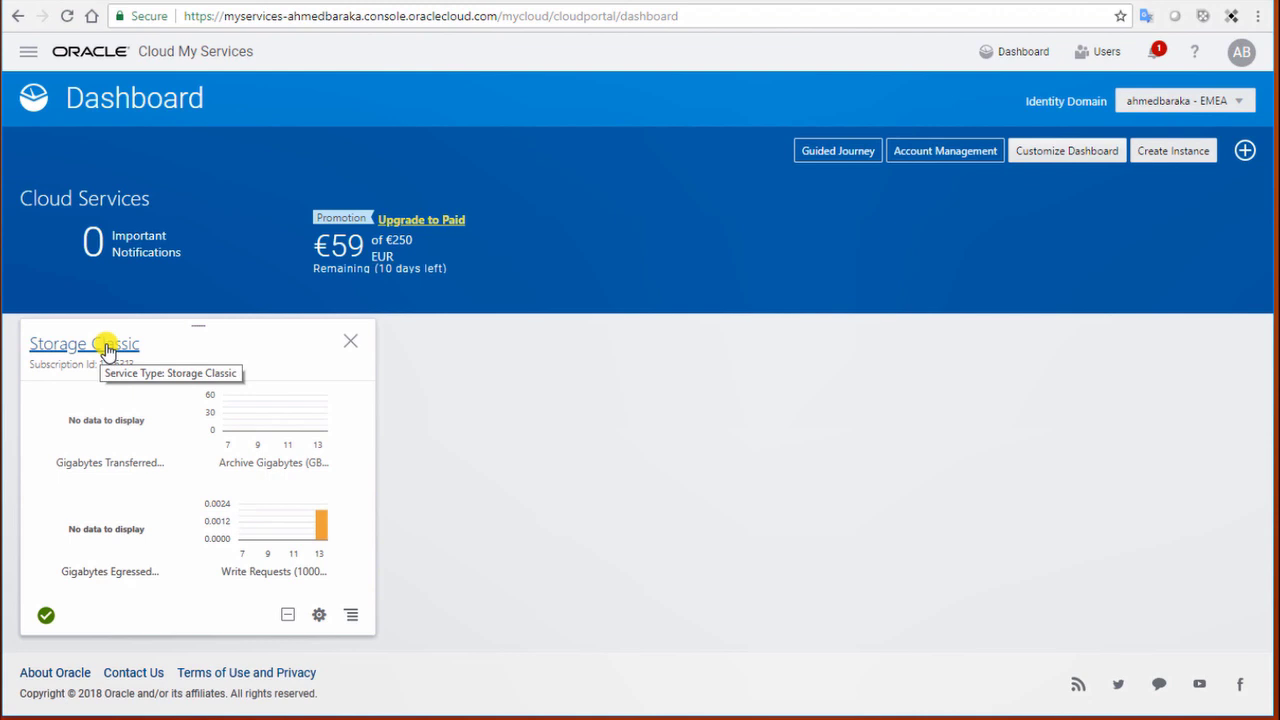
Step: Open the Storage Classic service details and launch its service console
click(107, 346)
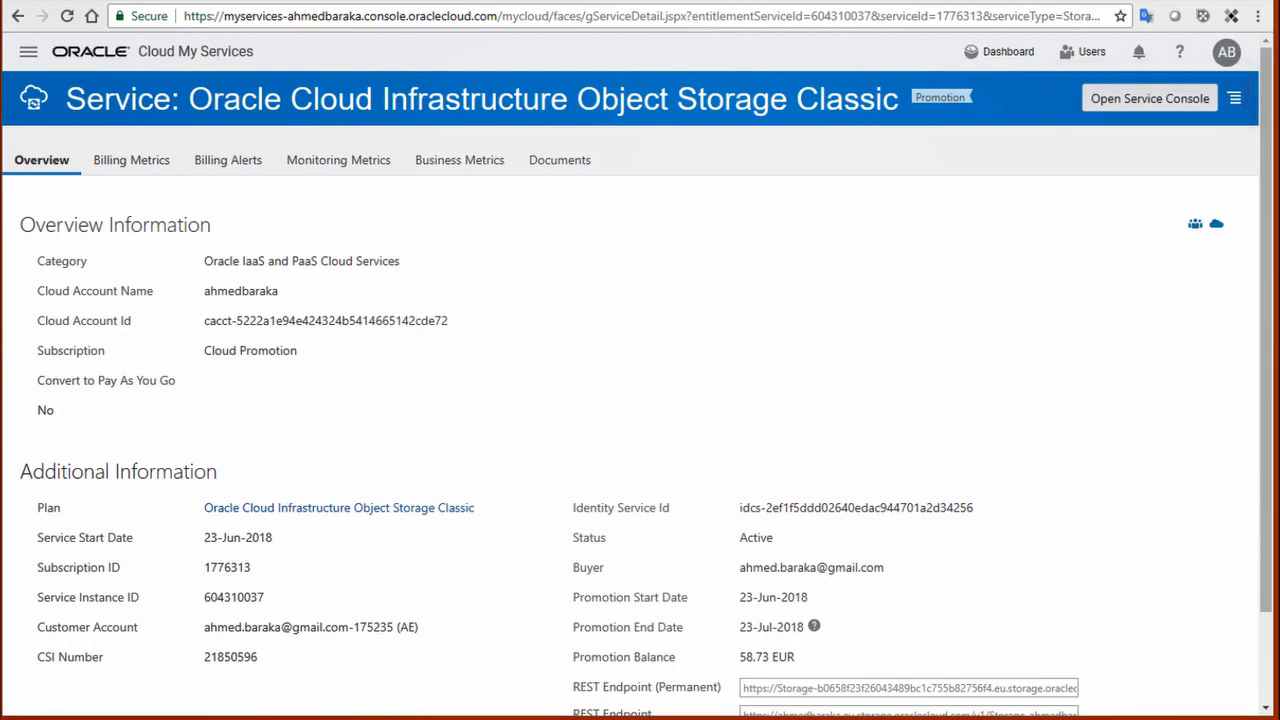
click(1153, 100)
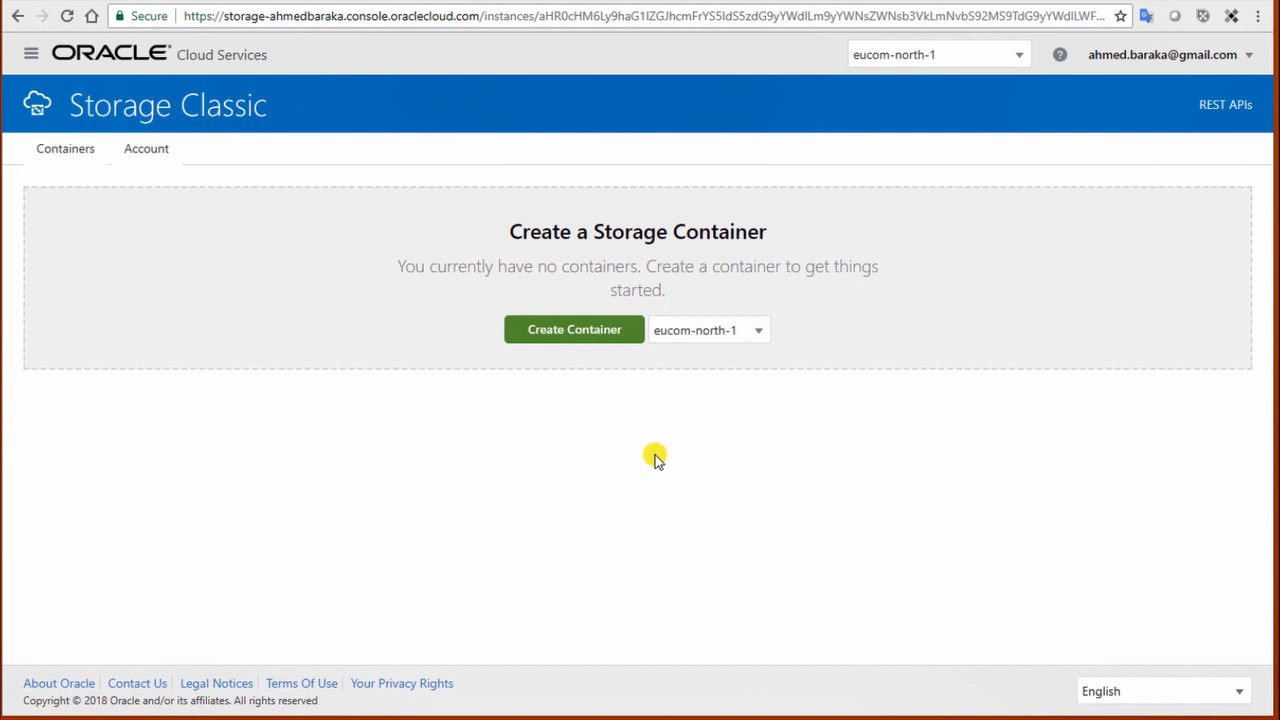
Step: Create container ORADB_CLOUD with replication to gbcom-south-1 enabled in advanced settings
click(573, 338)
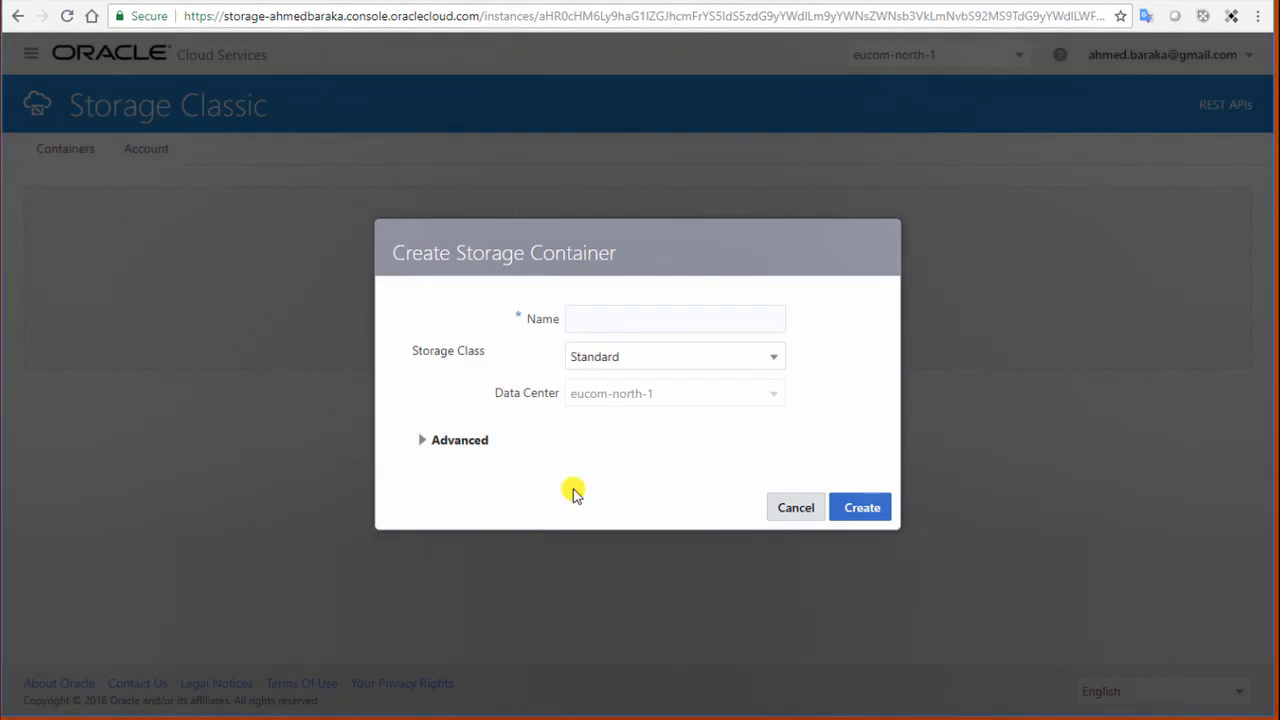
text(ORADB_CLOUD)
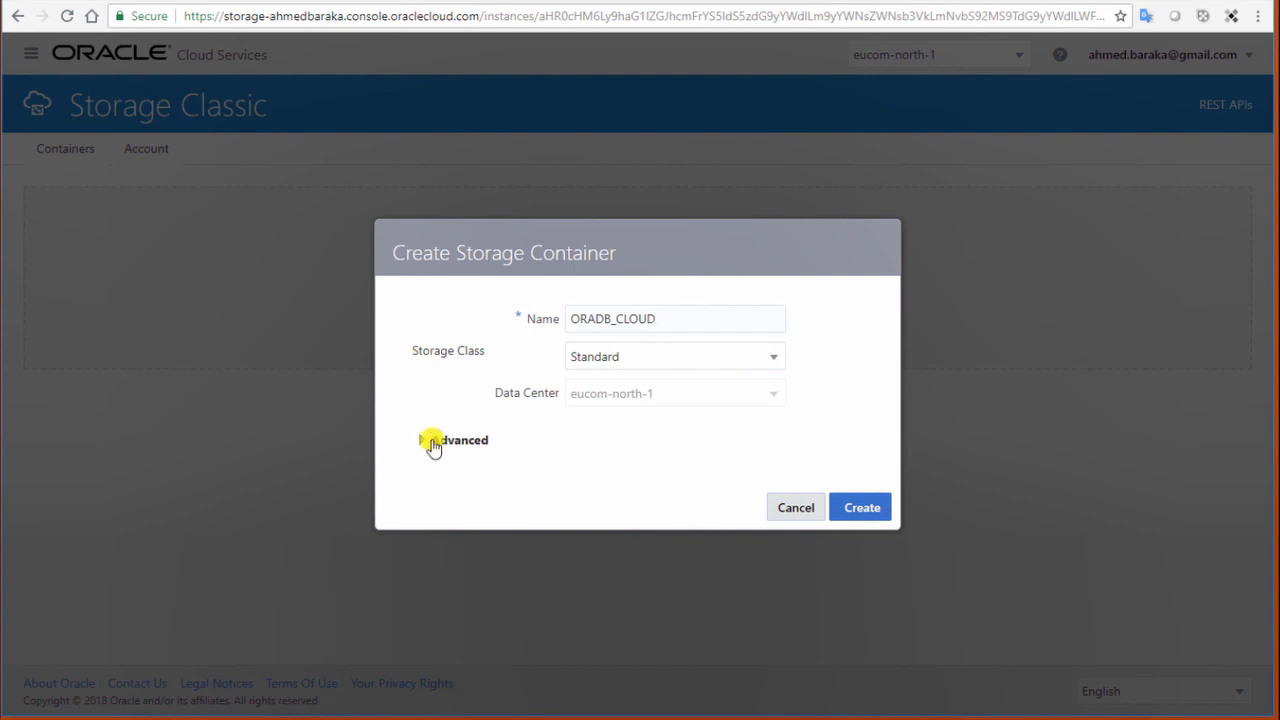
click(433, 443)
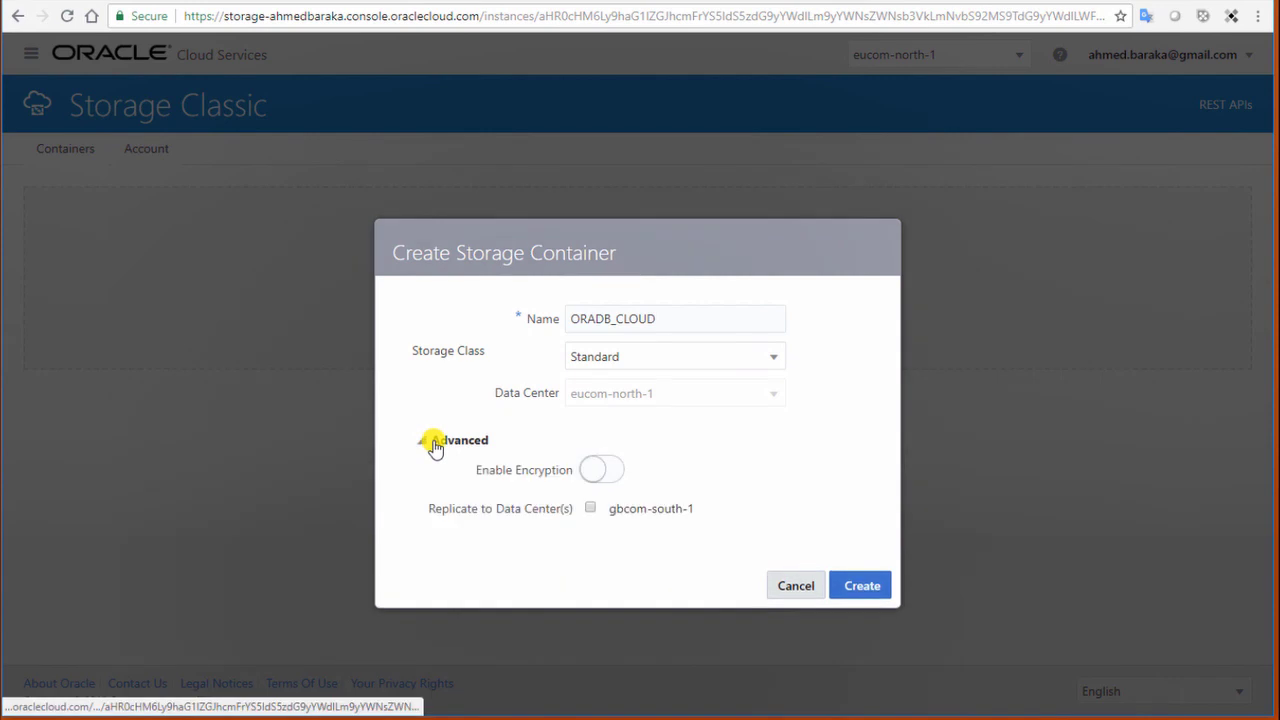
click(589, 510)
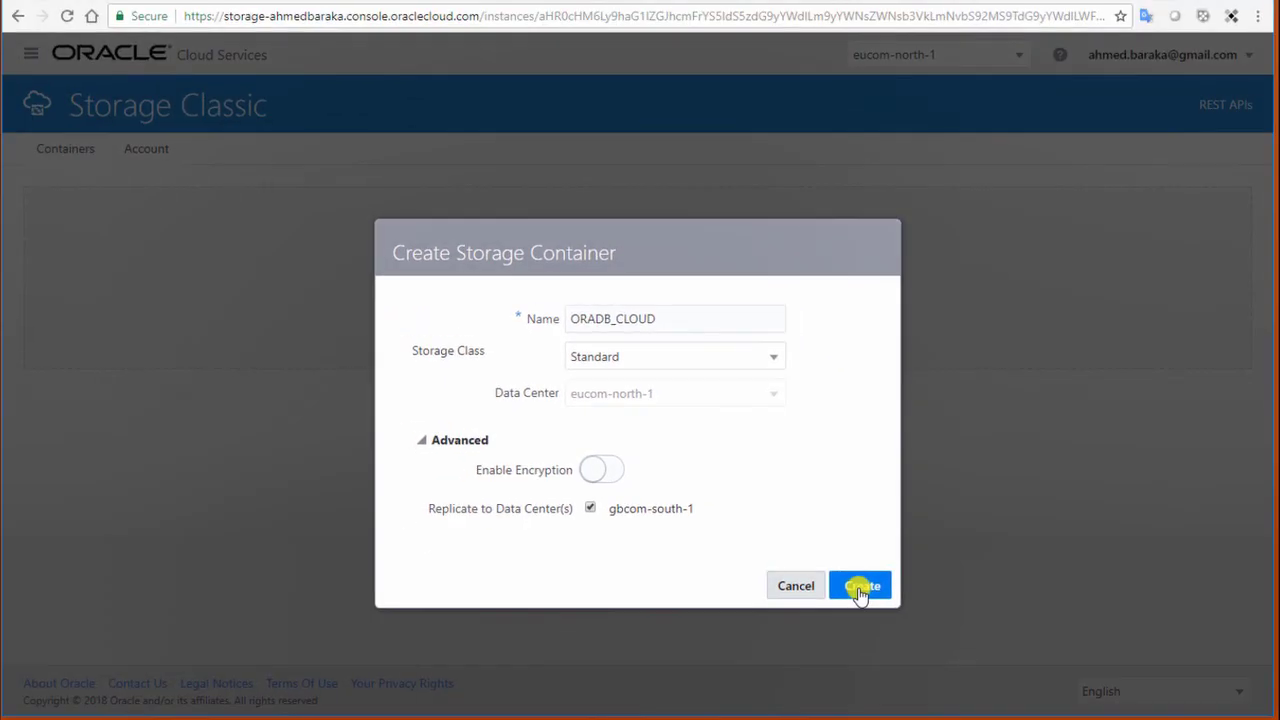
click(858, 588)
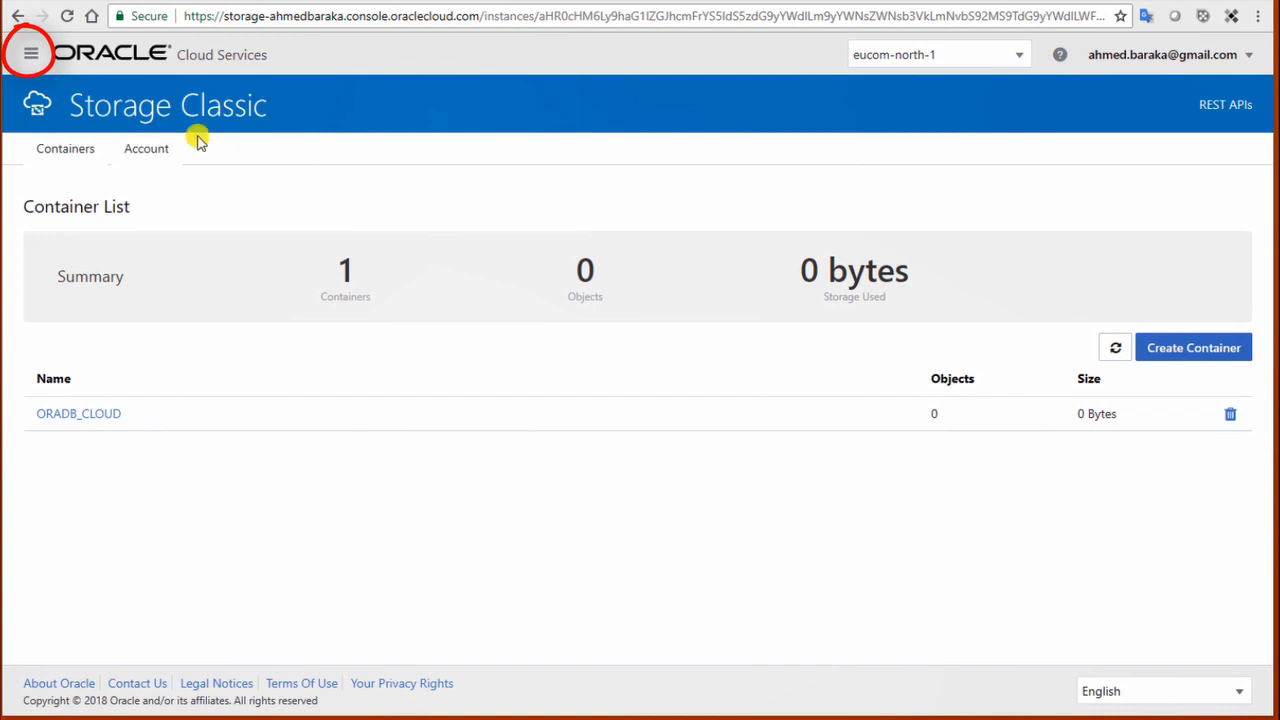
Step: Go to the Users page from the Oracle Cloud navigation menu
click(31, 55)
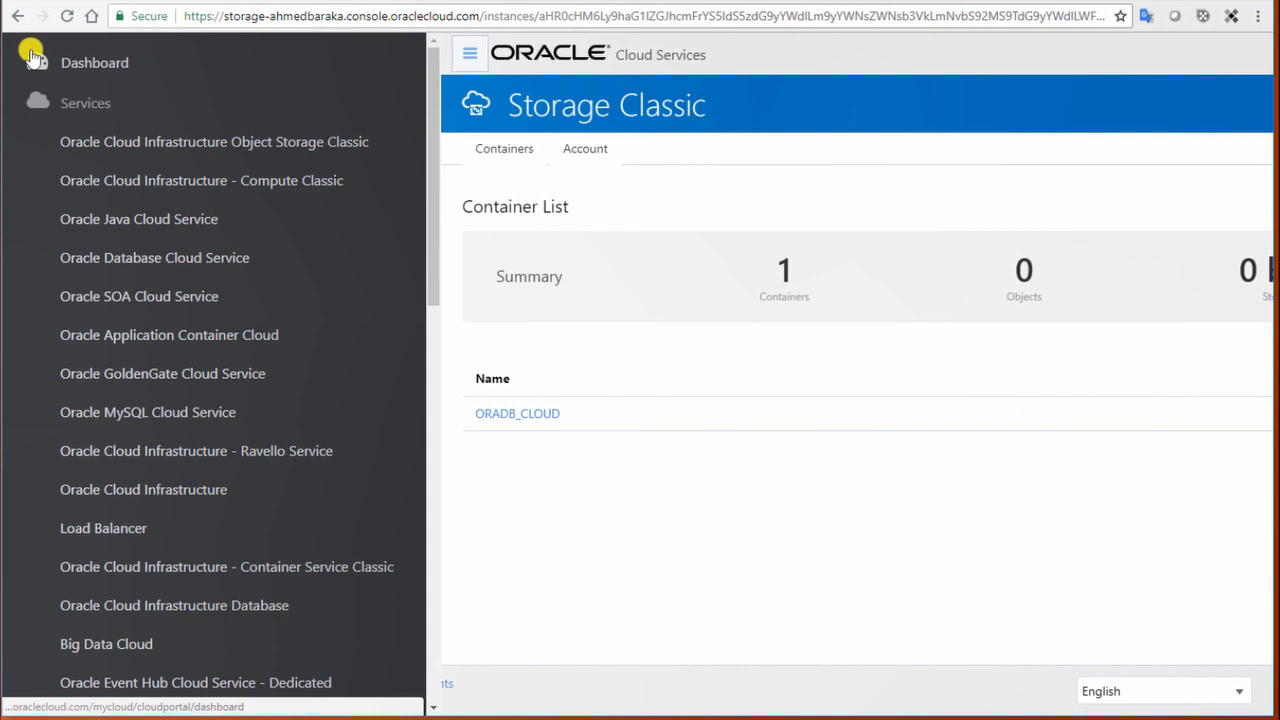
scroll(80, 275, down, 5)
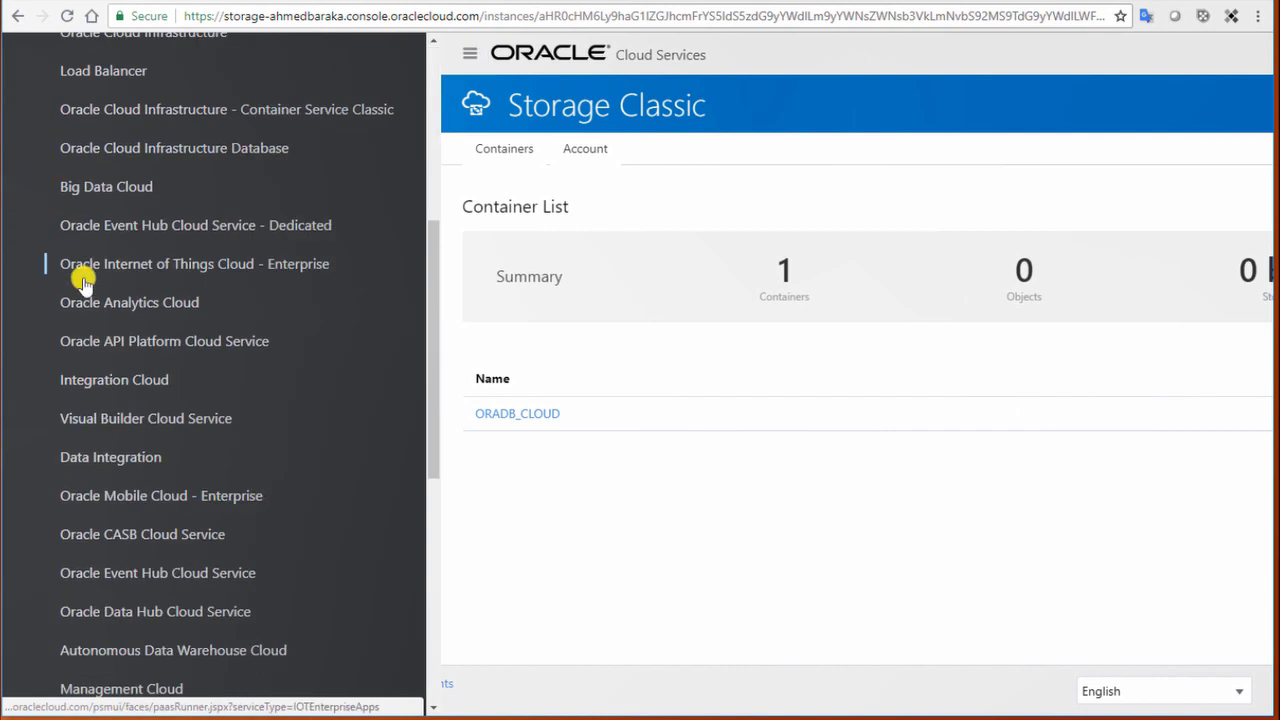
scroll(83, 285, down, 6)
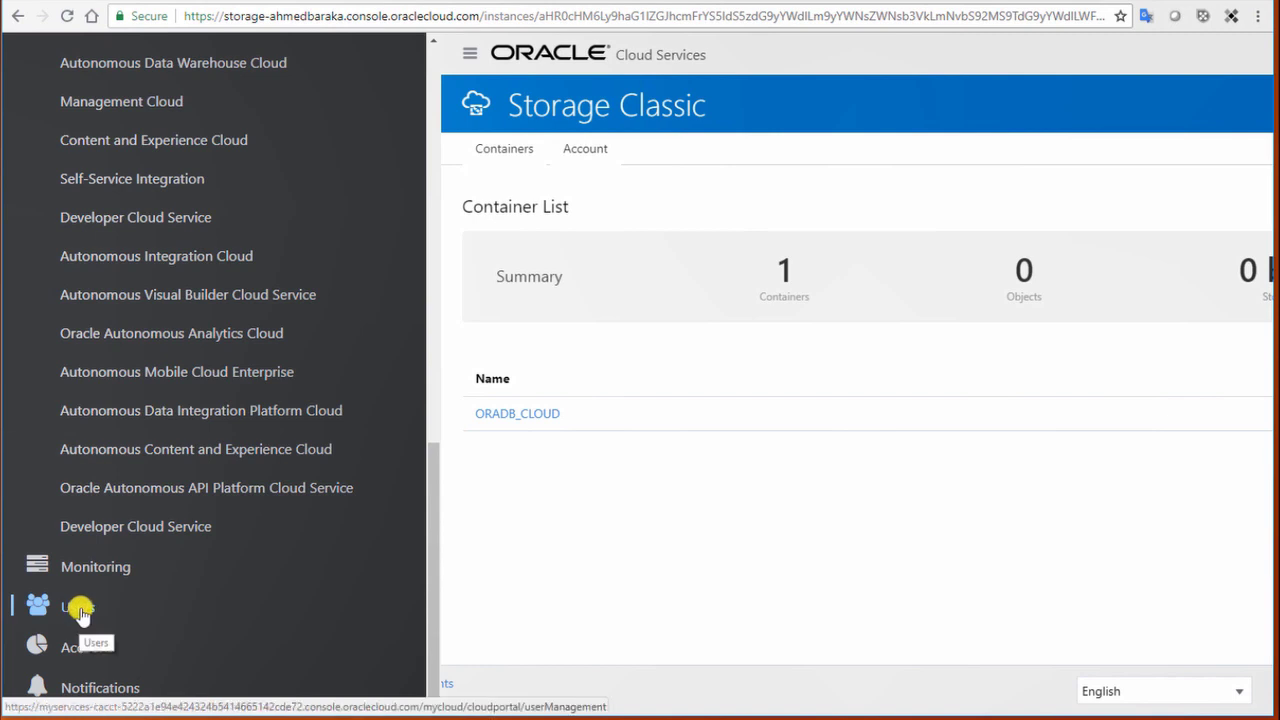
click(80, 612)
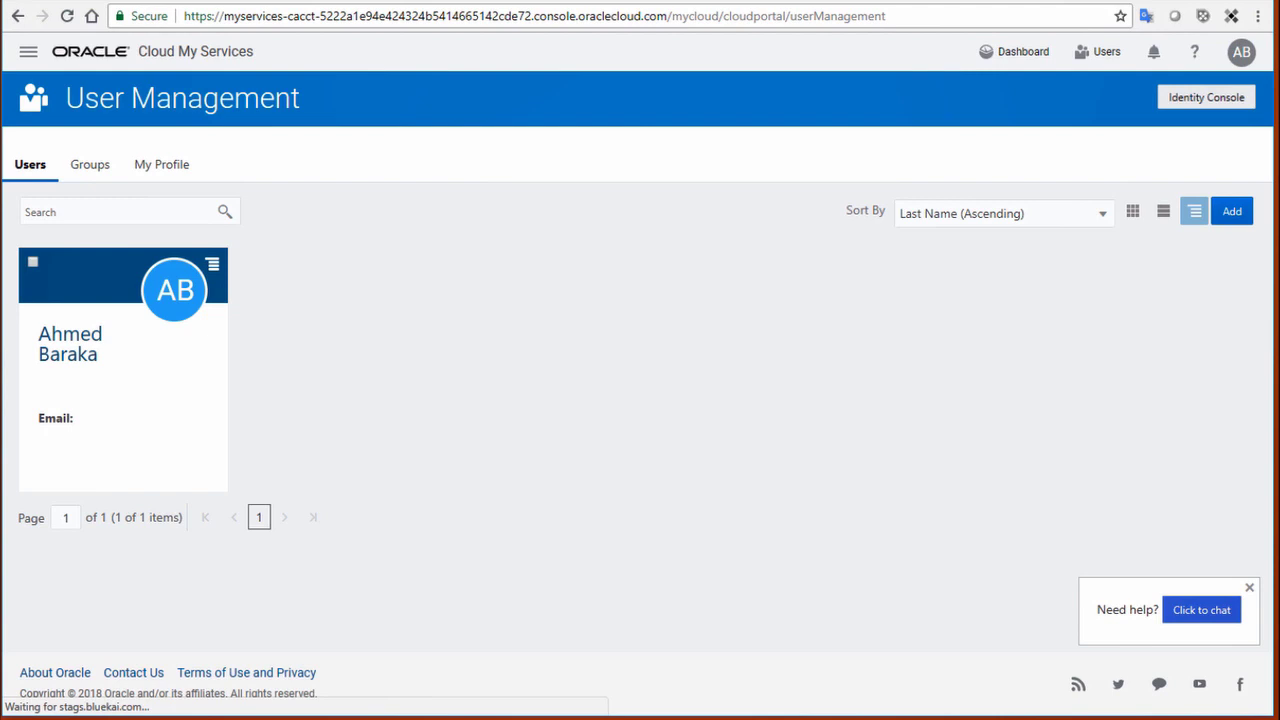
Step: Begin adding a new user on the User Management page
click(1234, 213)
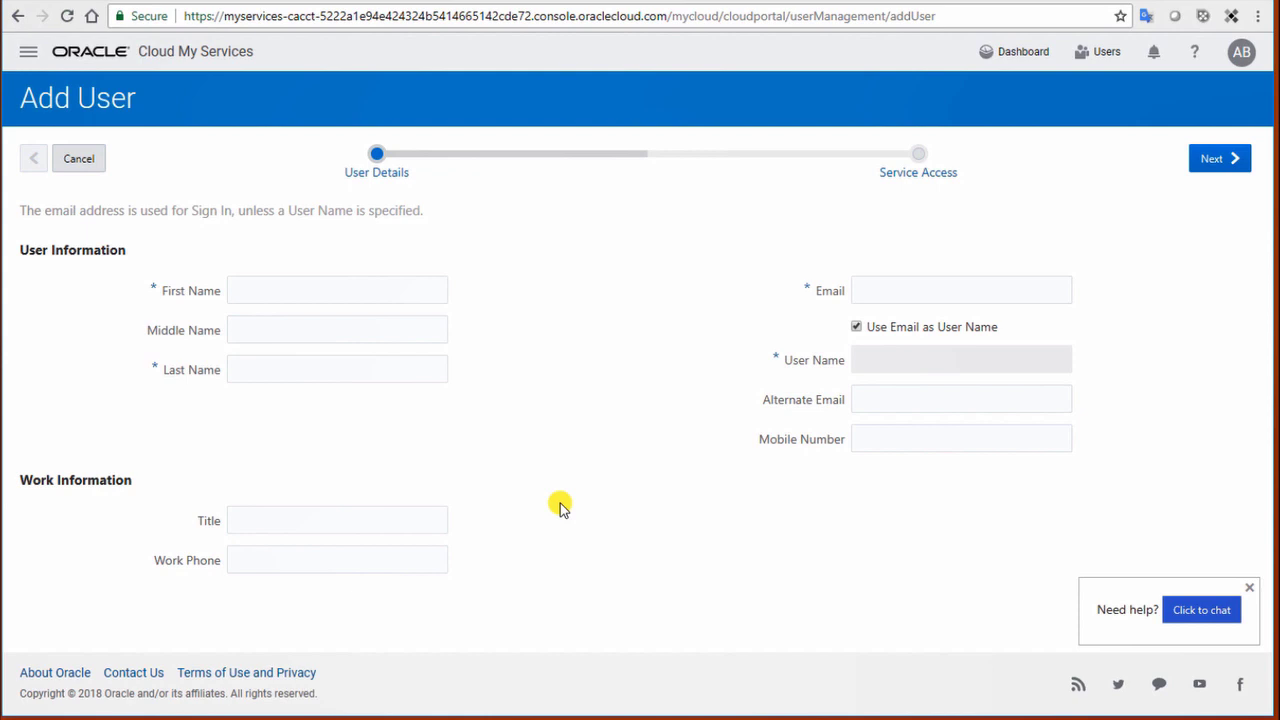
Step: Enter first name User1 and last name LName1, then continue to the Service Access step
text(User1)
key(Tab)
key(Tab)
text(LName1)
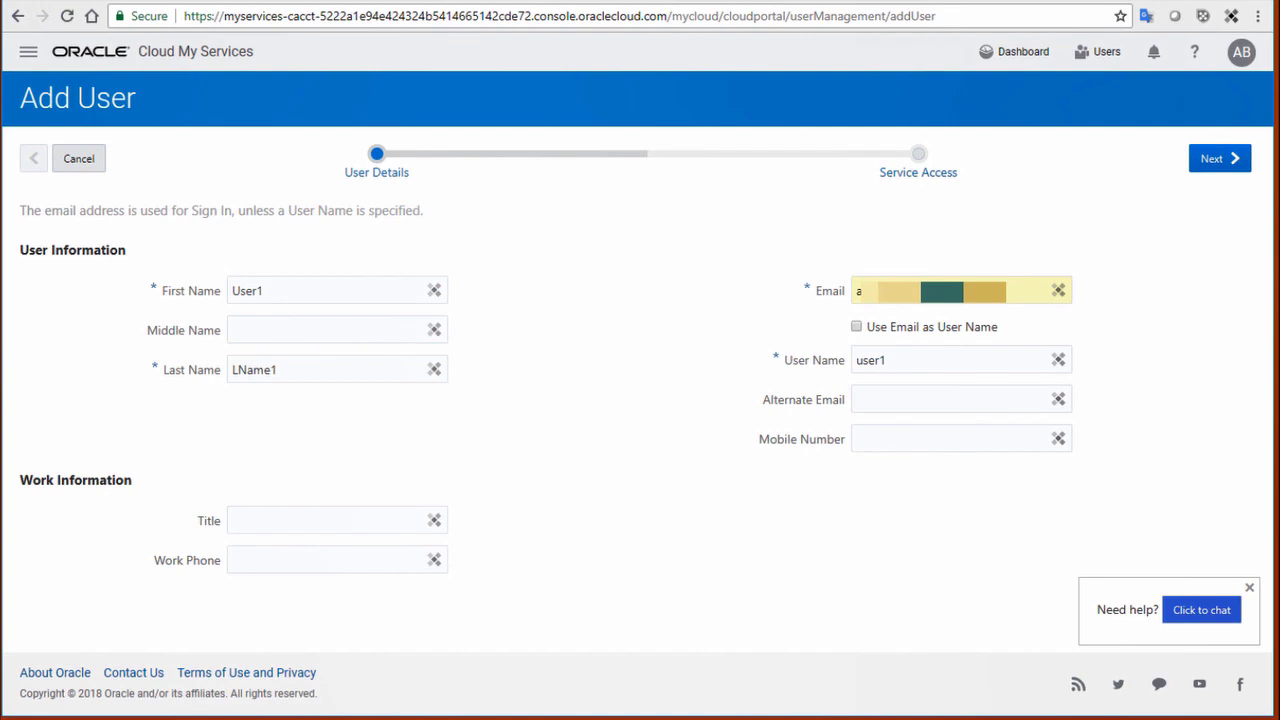
click(1218, 158)
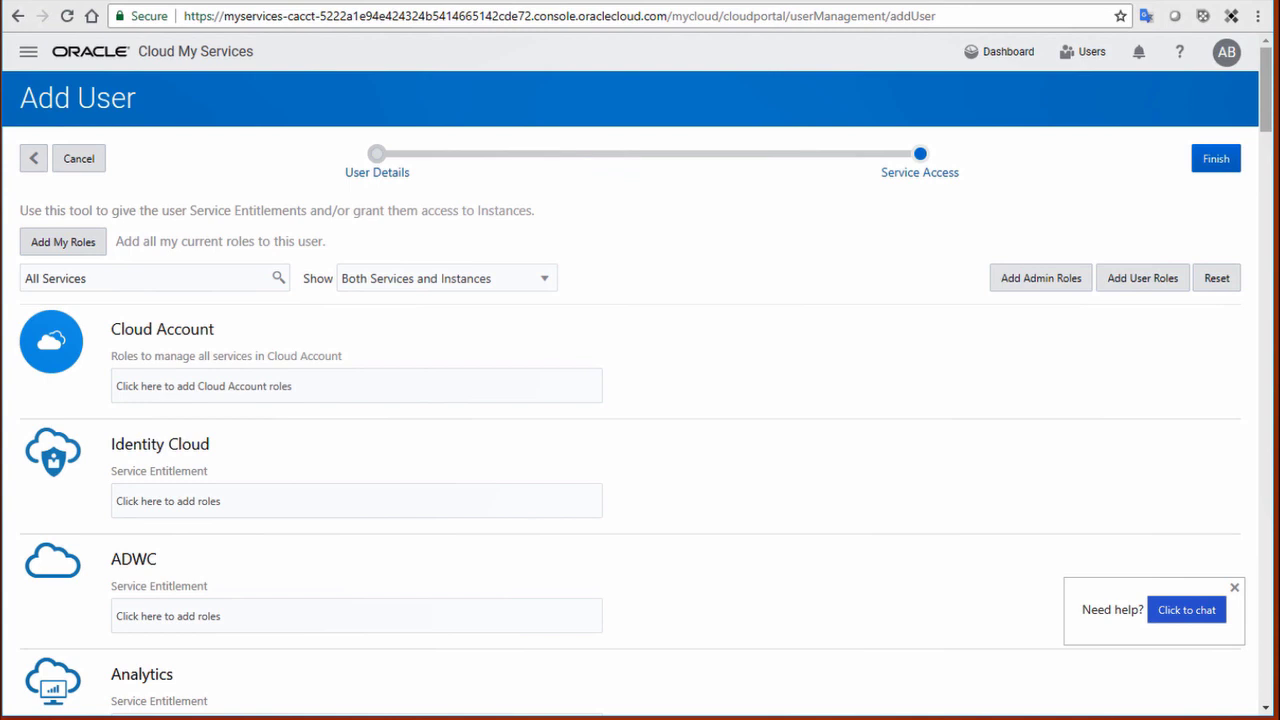
Step: Grant the new user admin roles for all services, then search the page for 'storage'
click(1026, 280)
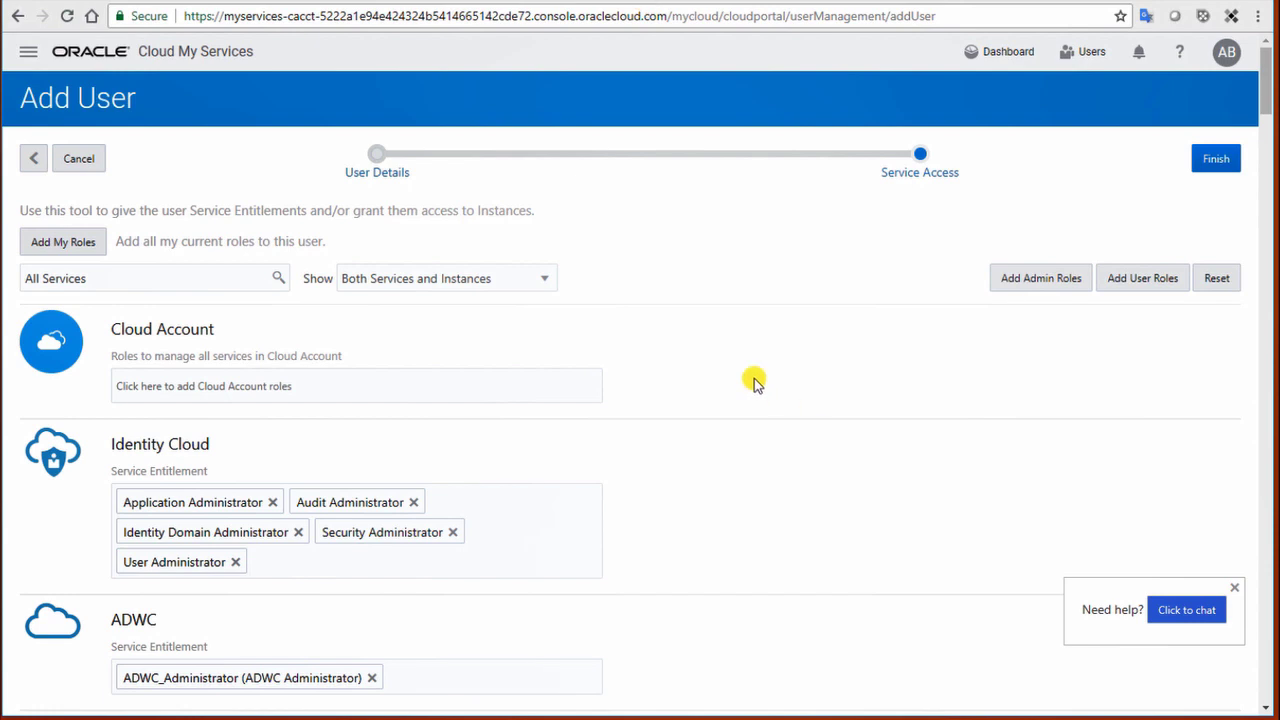
click(1236, 588)
scroll(708, 380, down, 15)
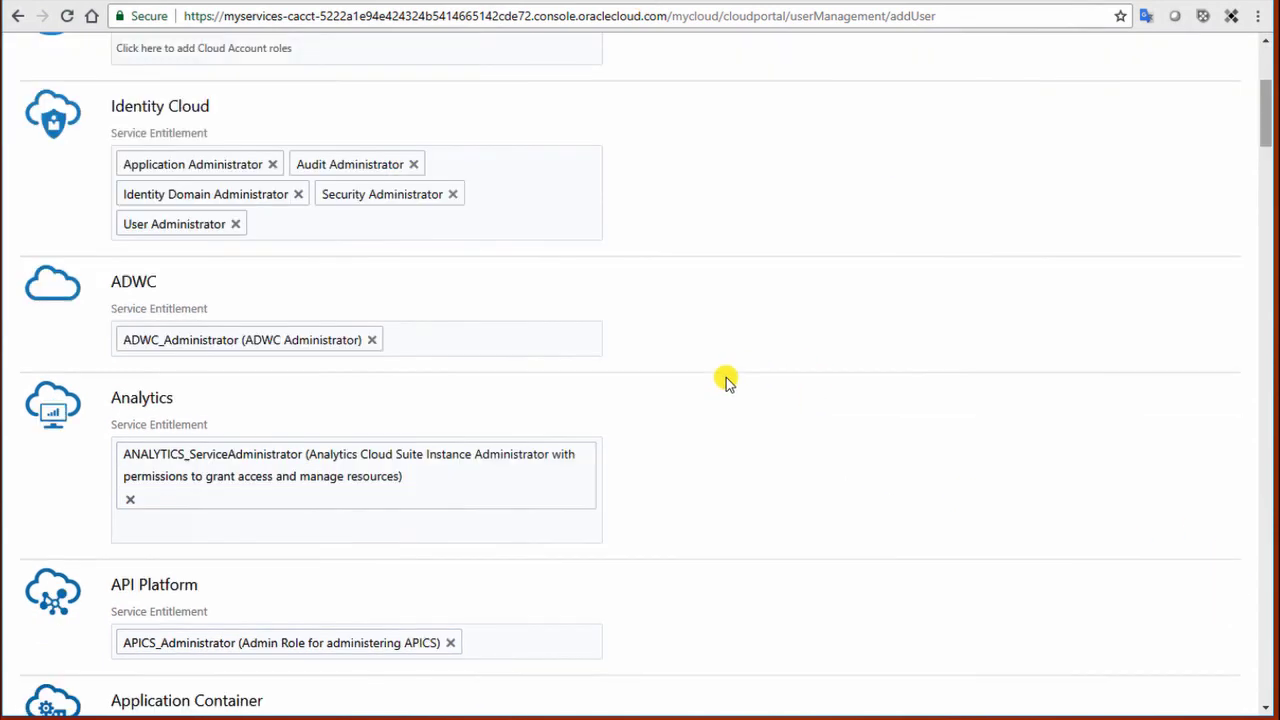
scroll(716, 390, down, 15)
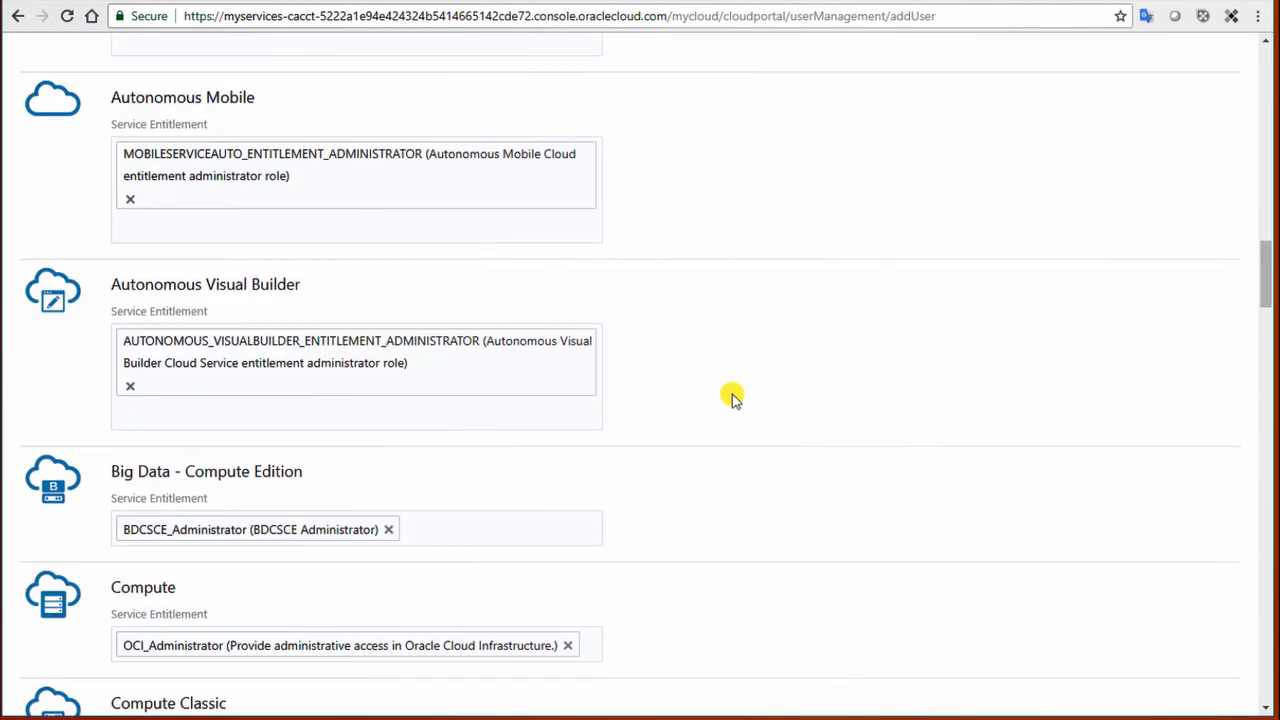
scroll(704, 406, down, 15)
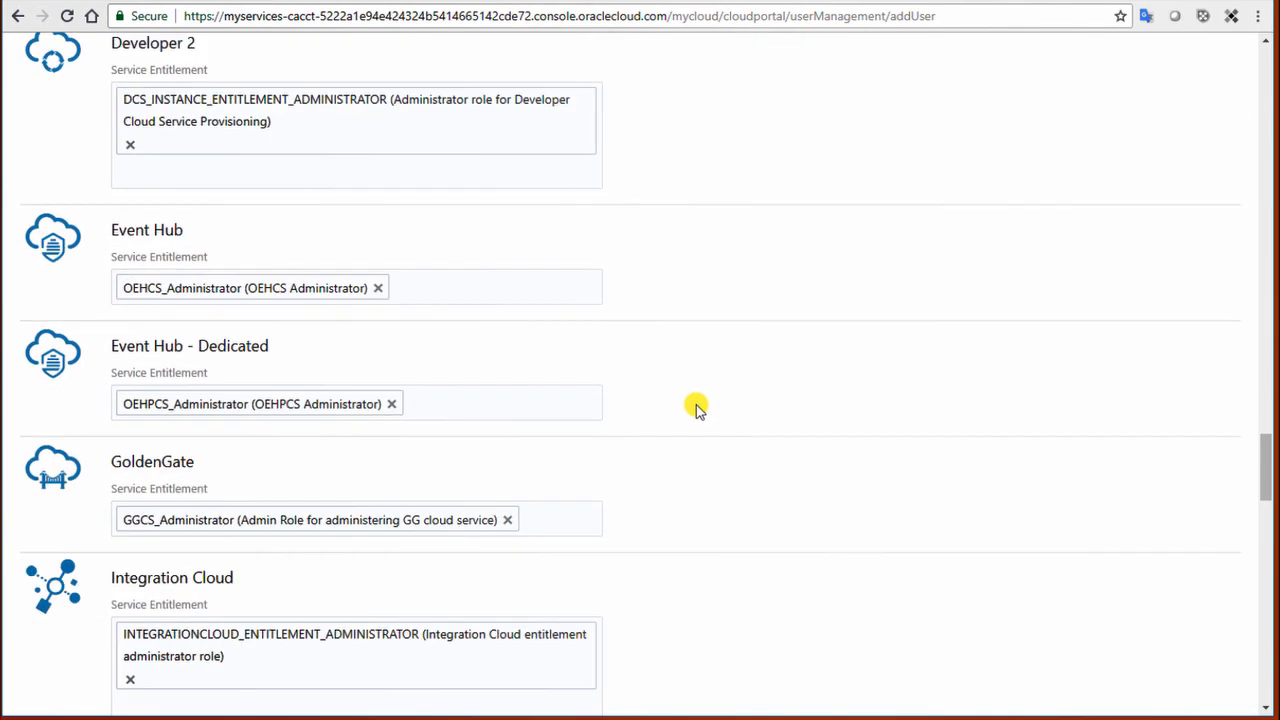
scroll(702, 410, down, 15)
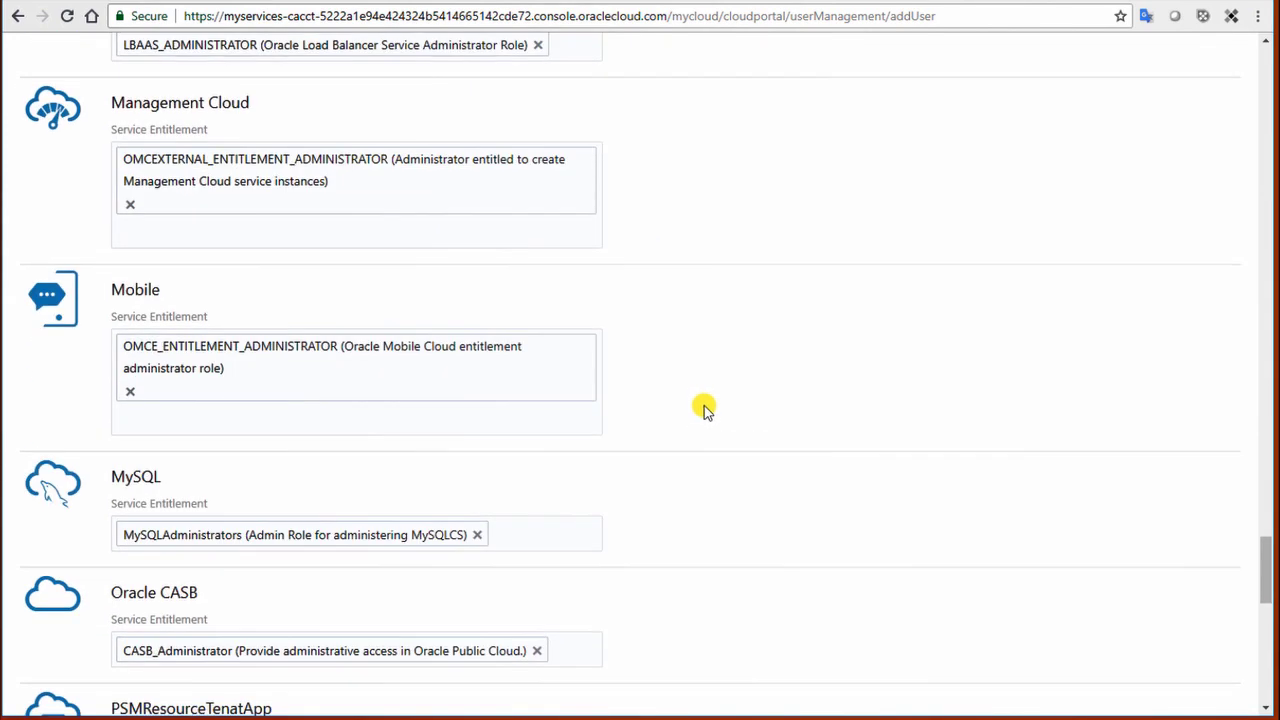
scroll(705, 410, down, 2)
key(ctrl+f)
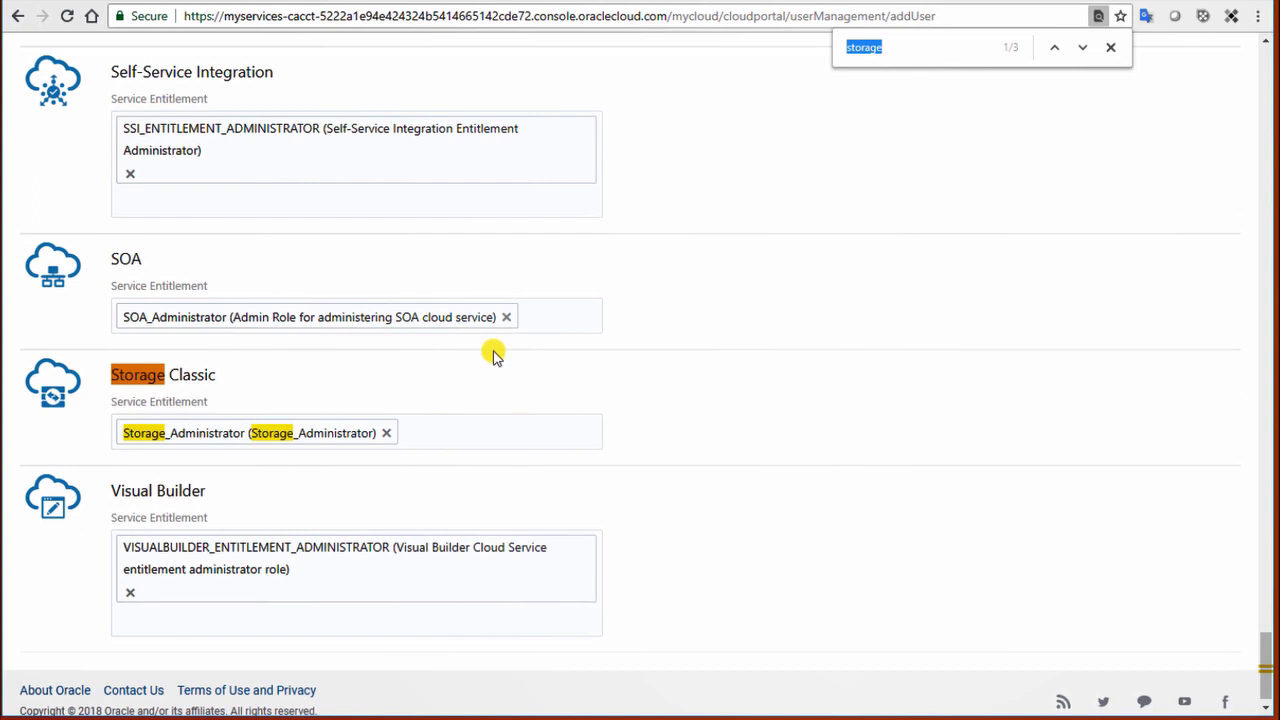
Step: Add the Storage_ReadWriteGroup Storage Classic role to the new user and finish creating them
click(440, 432)
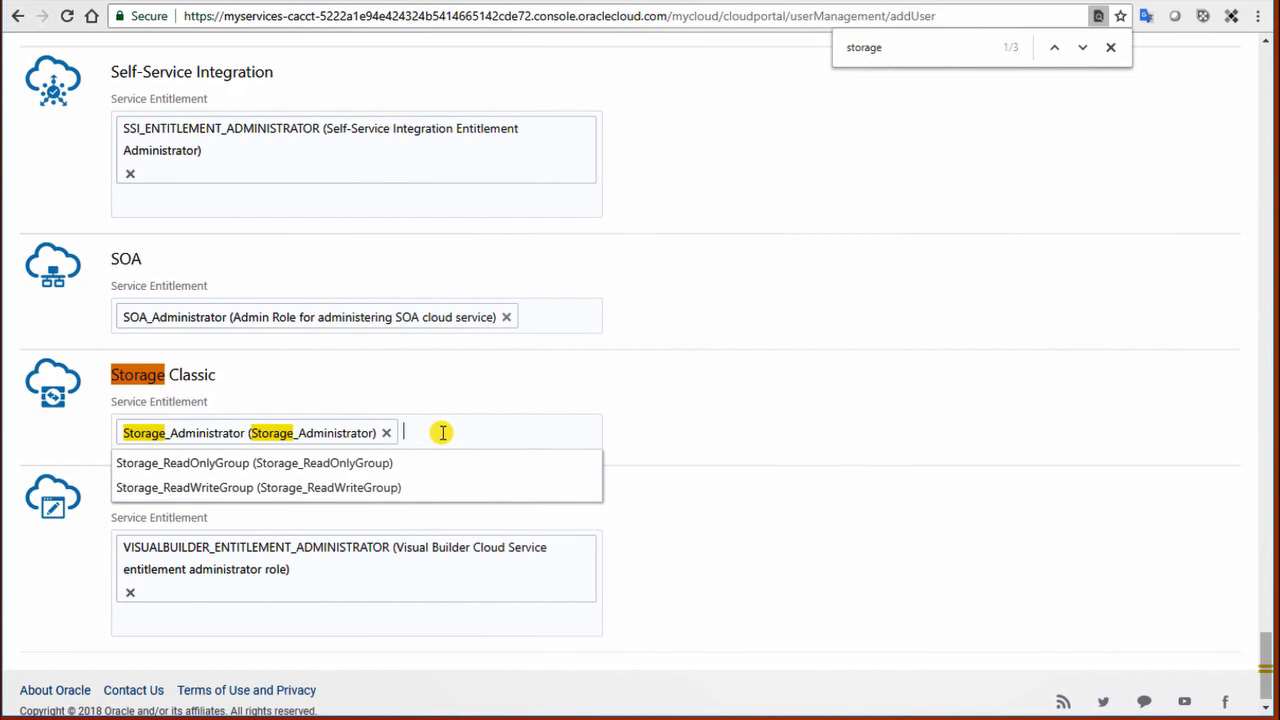
click(366, 489)
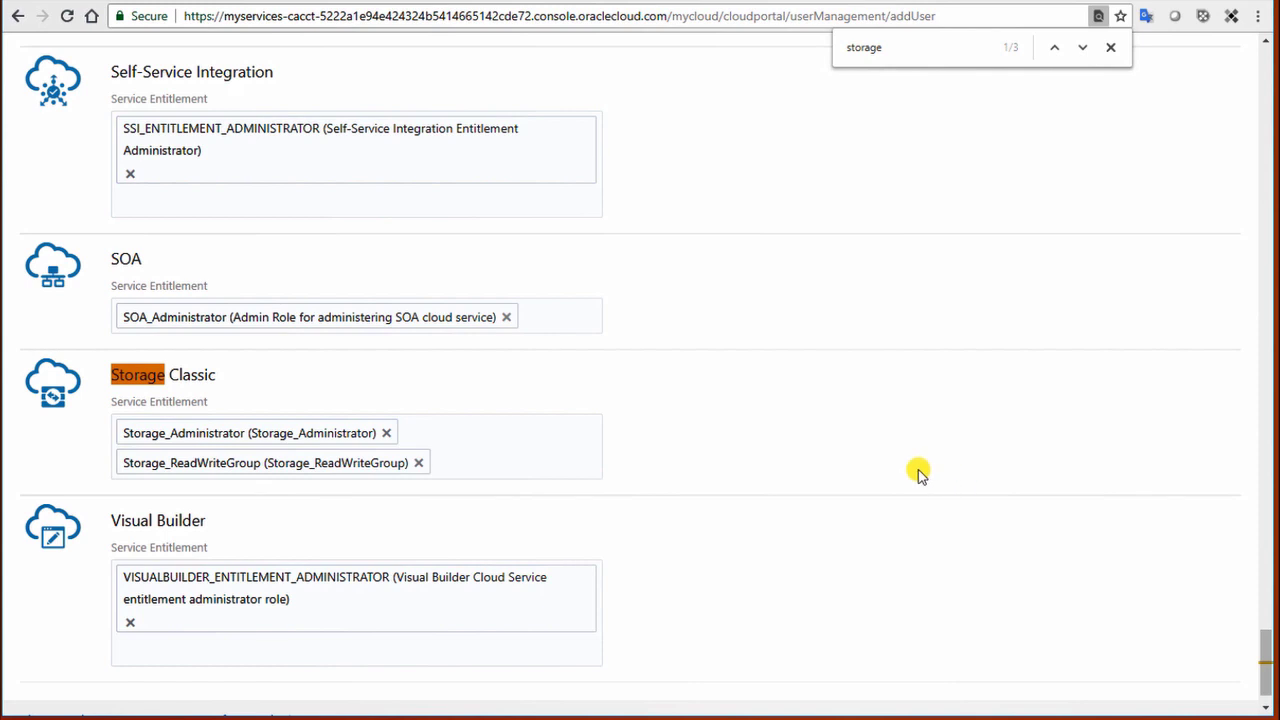
drag(1265, 655, 1240, 75)
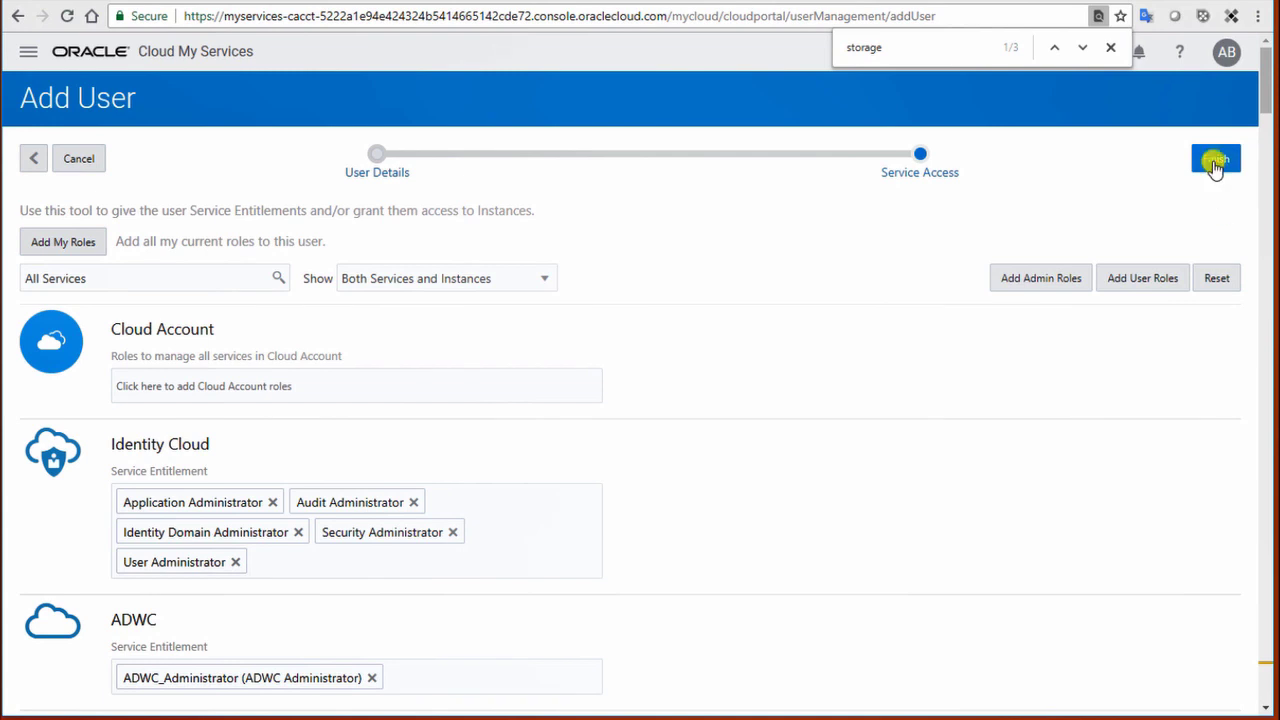
click(1109, 50)
Step: Complete the Add User wizard so User1 LName1 is created
click(1216, 160)
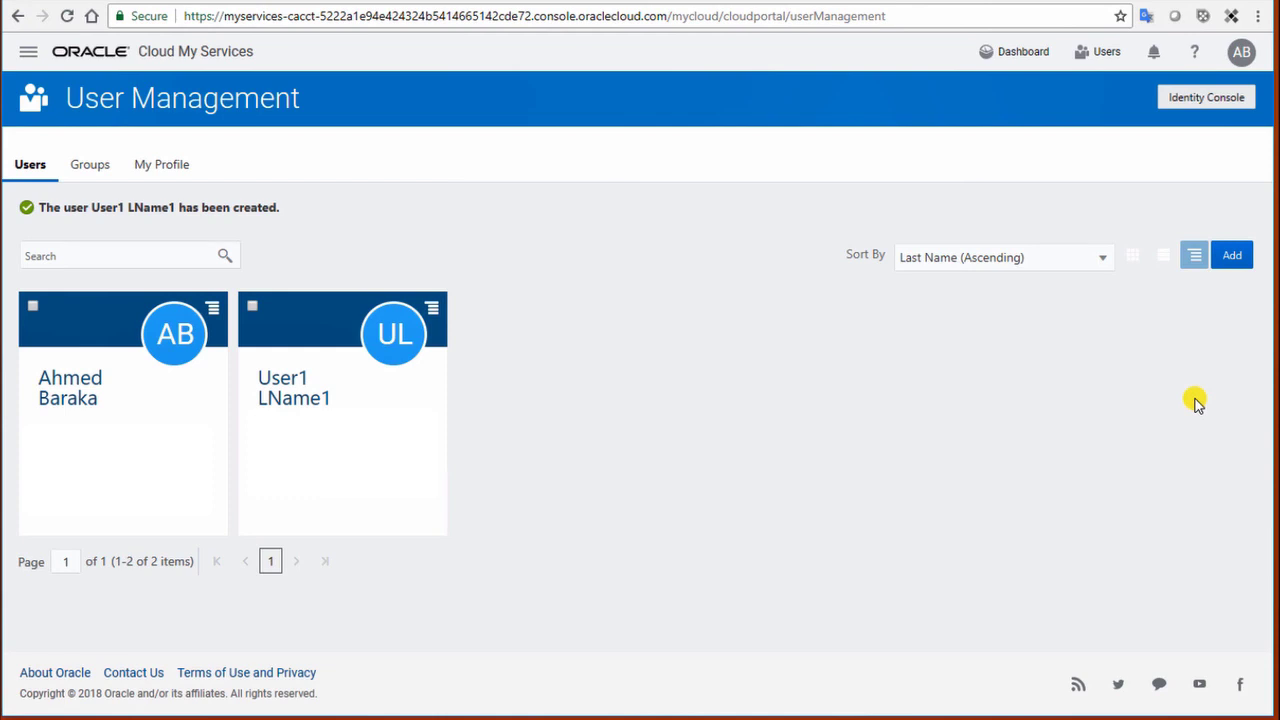
Step: Create a group named BACKUP_GROUP on the Groups tab and open its details
click(90, 168)
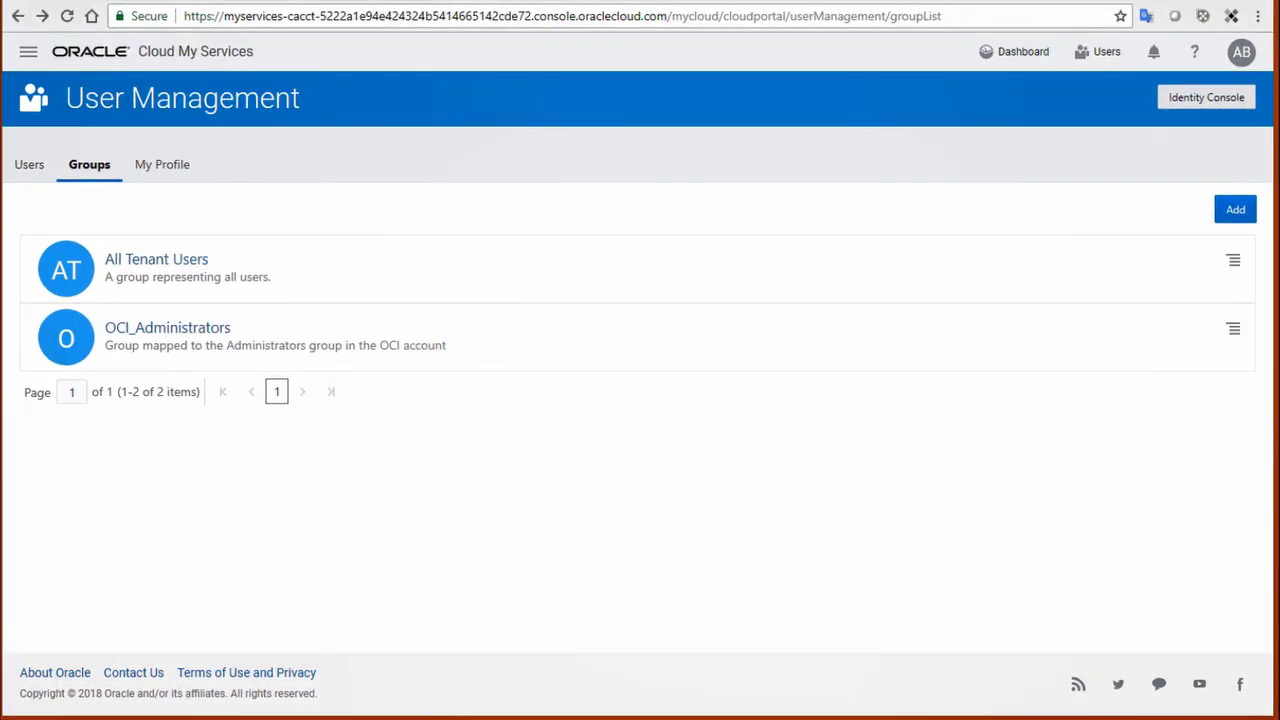
click(1236, 206)
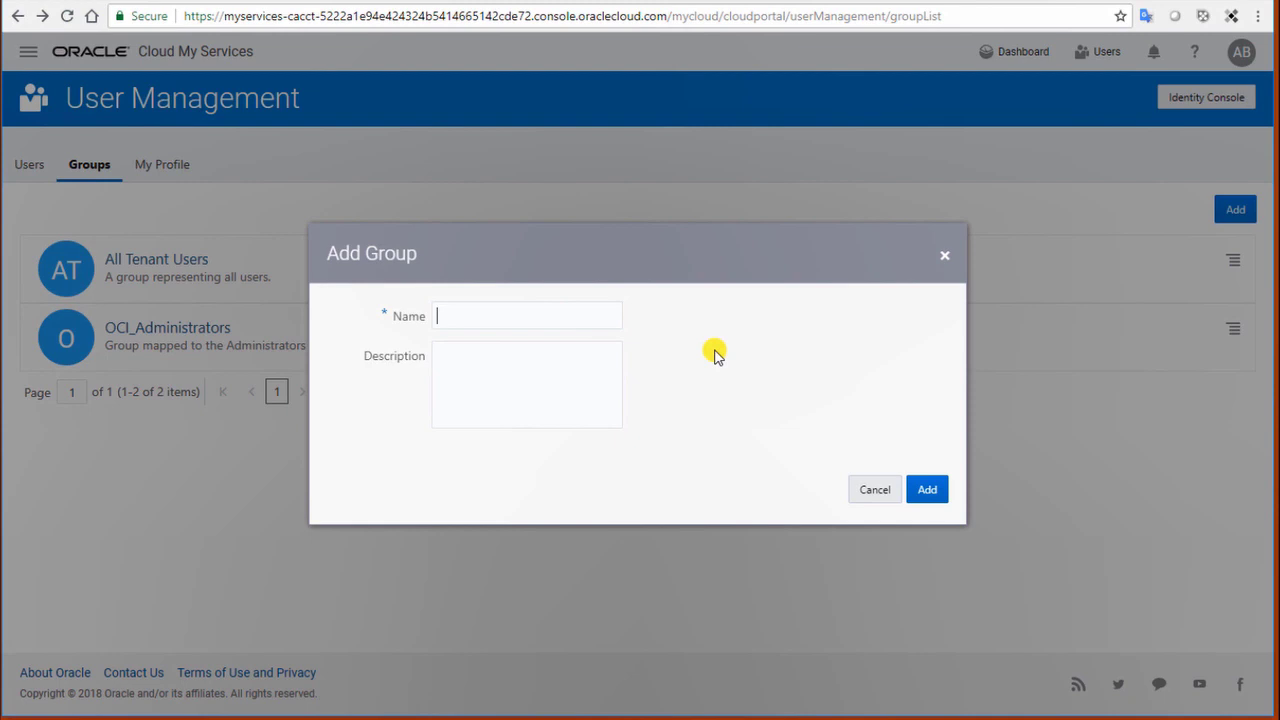
text(BACKUP_GROUP)
click(930, 489)
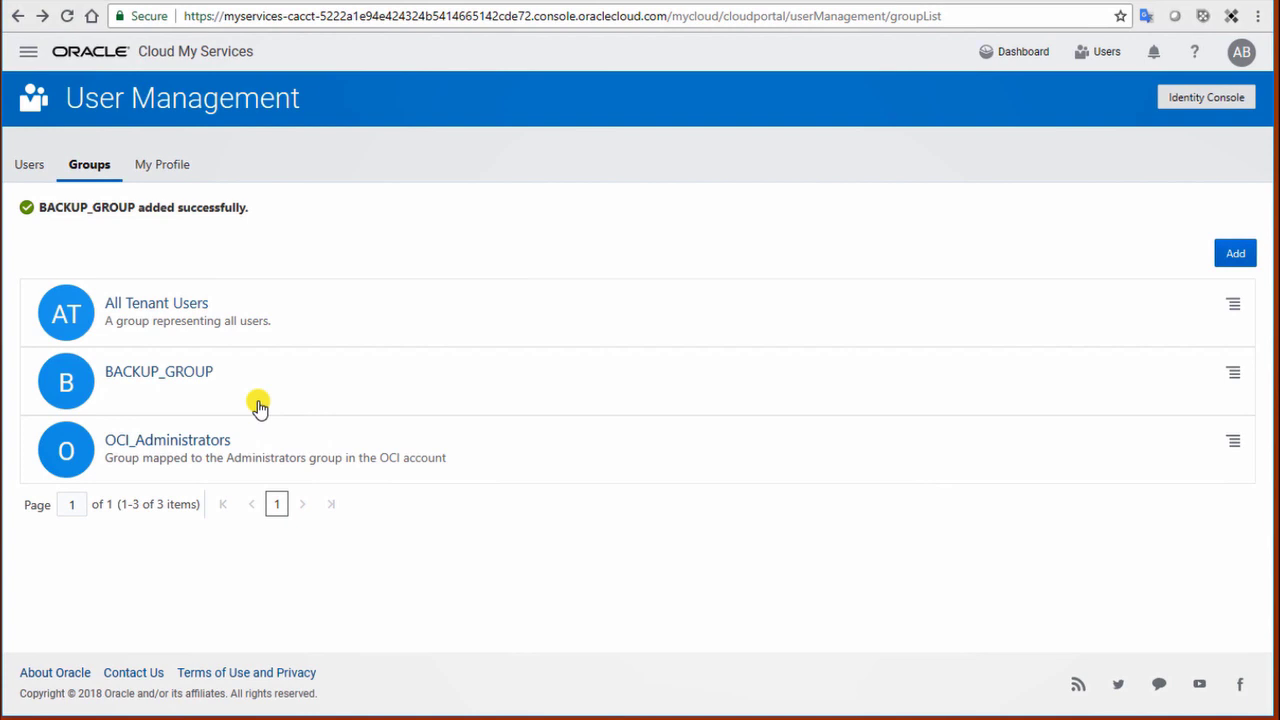
click(185, 375)
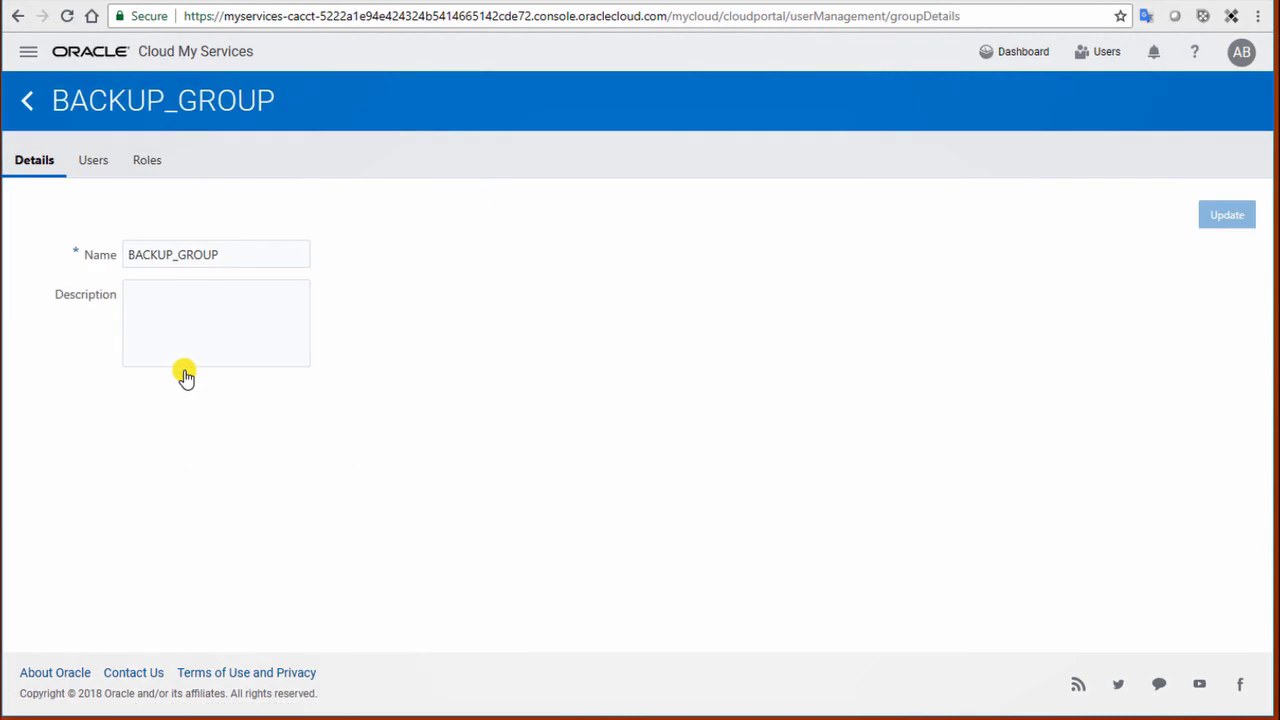
Step: Give BACKUP_GROUP the Storage_ReadWriteGroup Storage Classic role, then view its empty member list
click(145, 160)
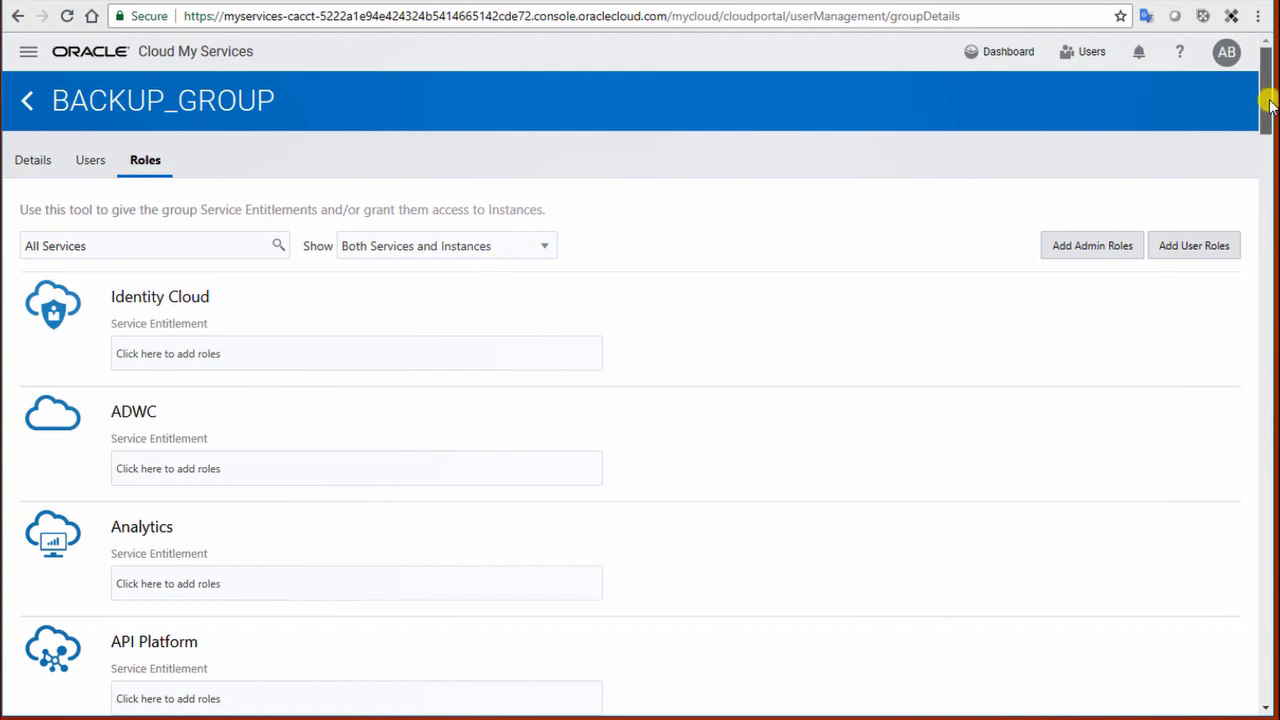
drag(1270, 105, 1268, 672)
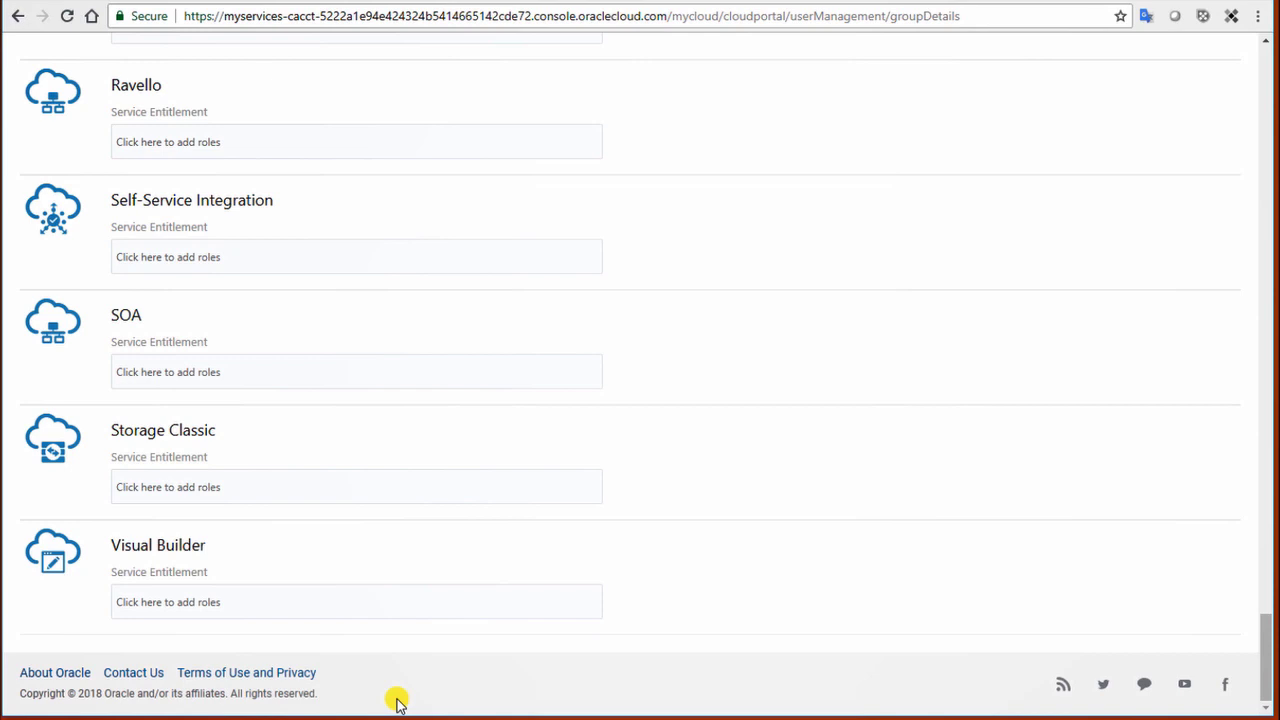
click(315, 486)
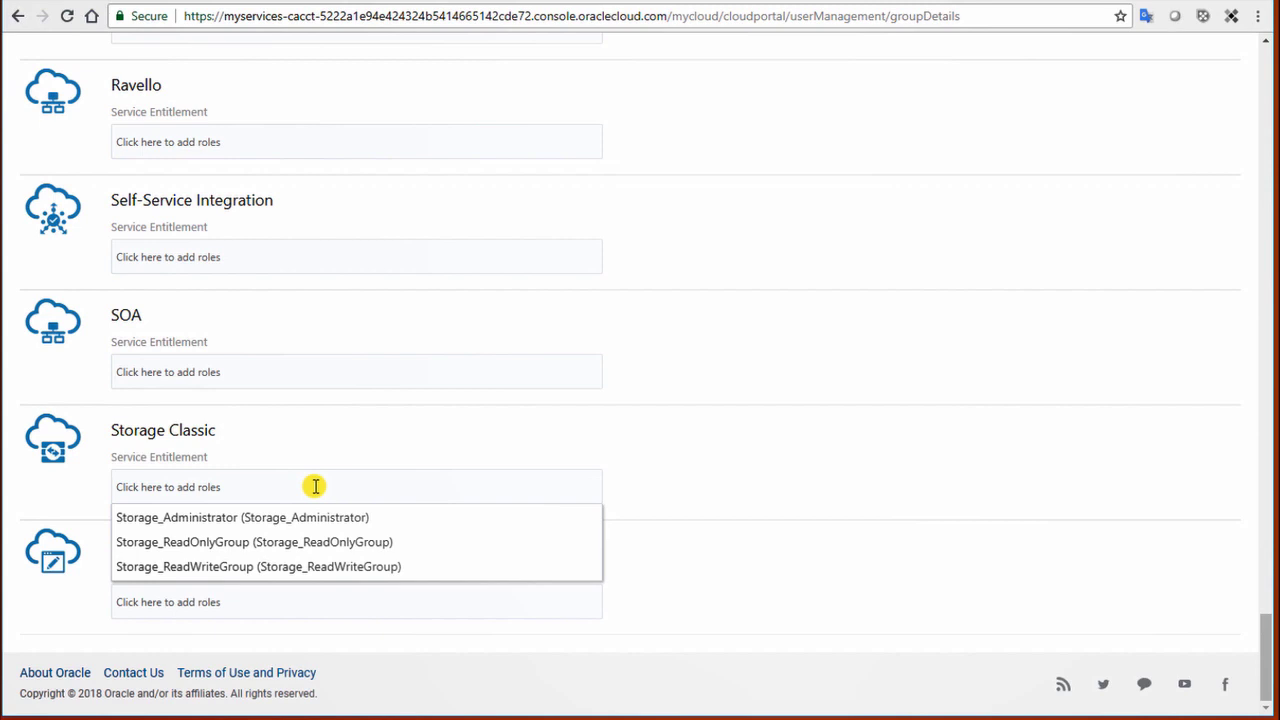
click(337, 567)
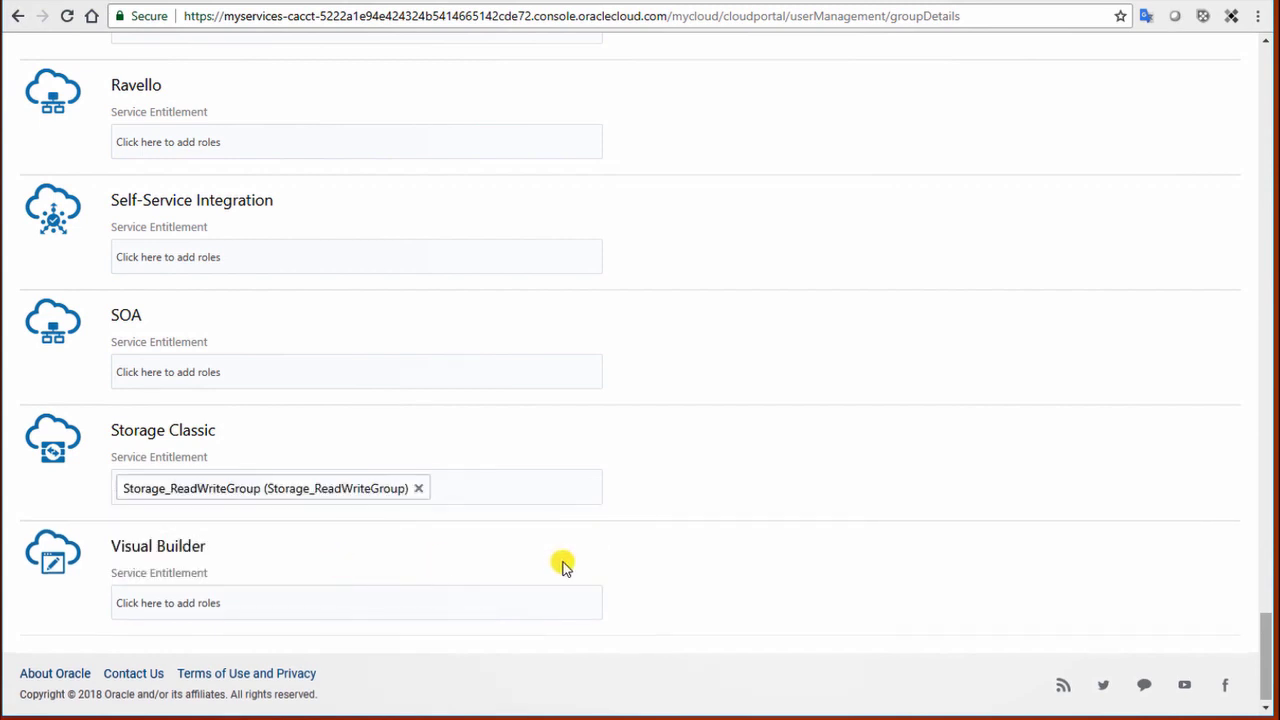
drag(1264, 634, 1257, 77)
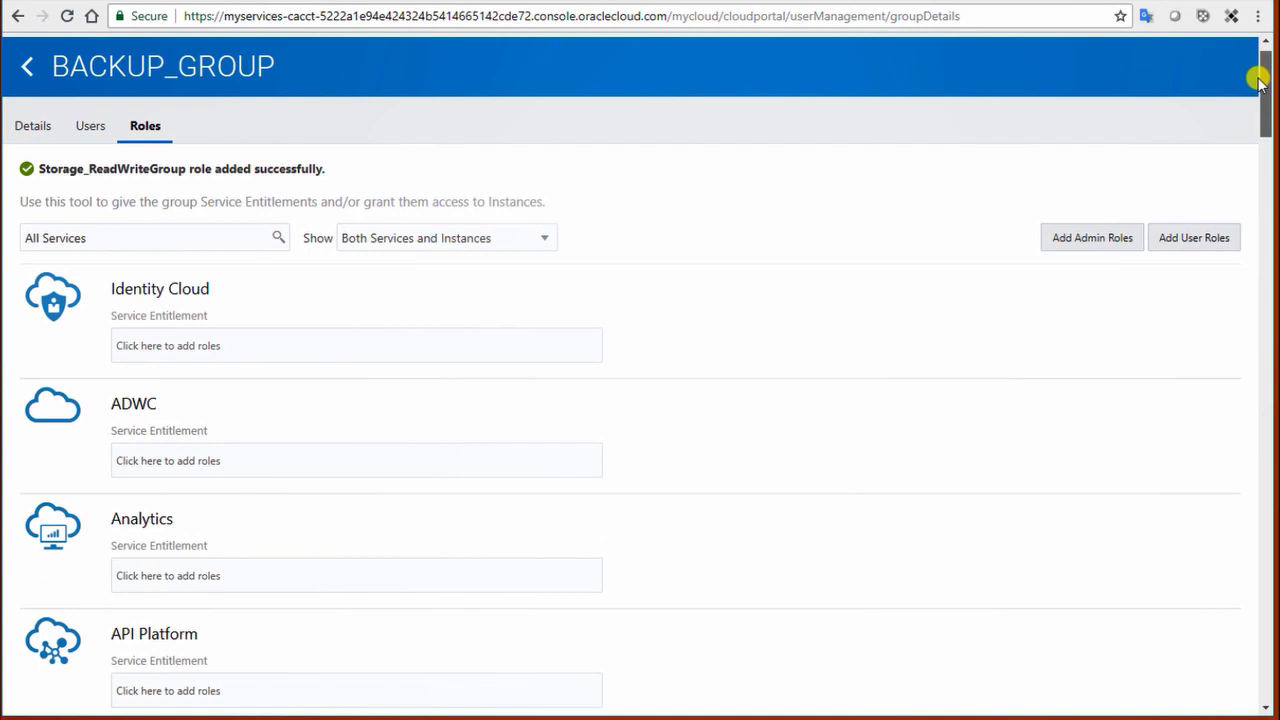
drag(1258, 82, 1256, 58)
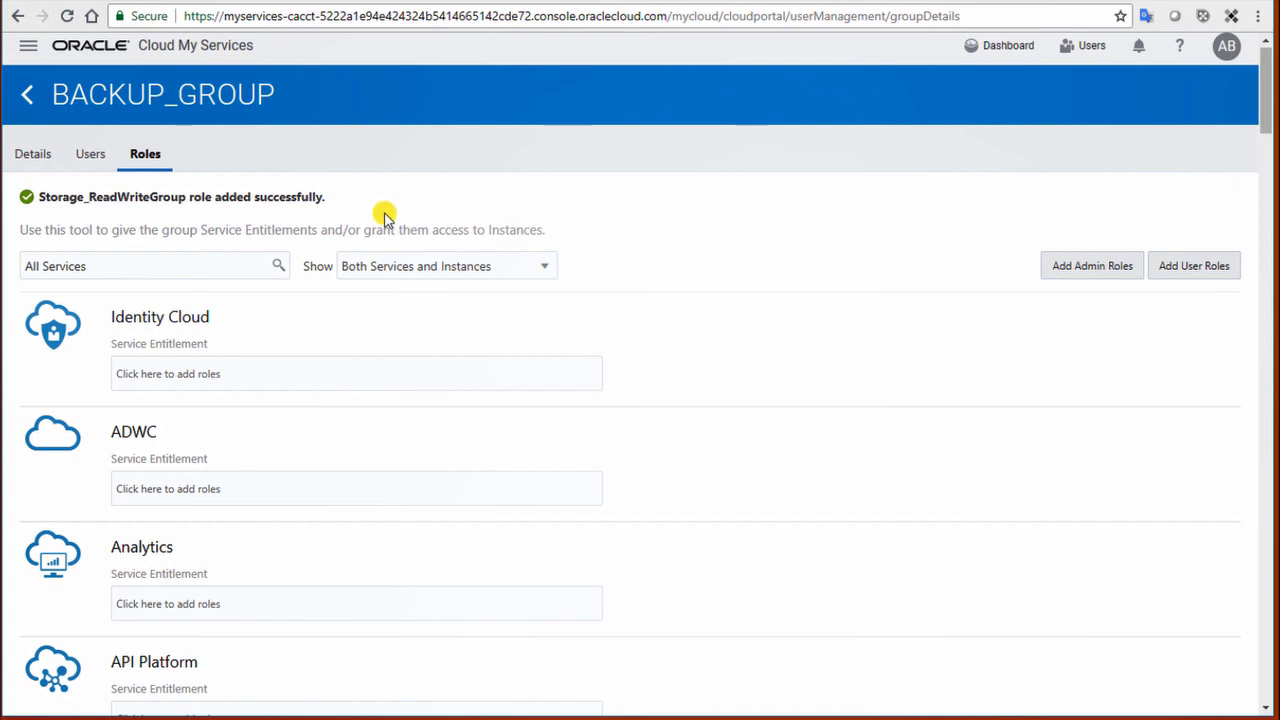
click(91, 153)
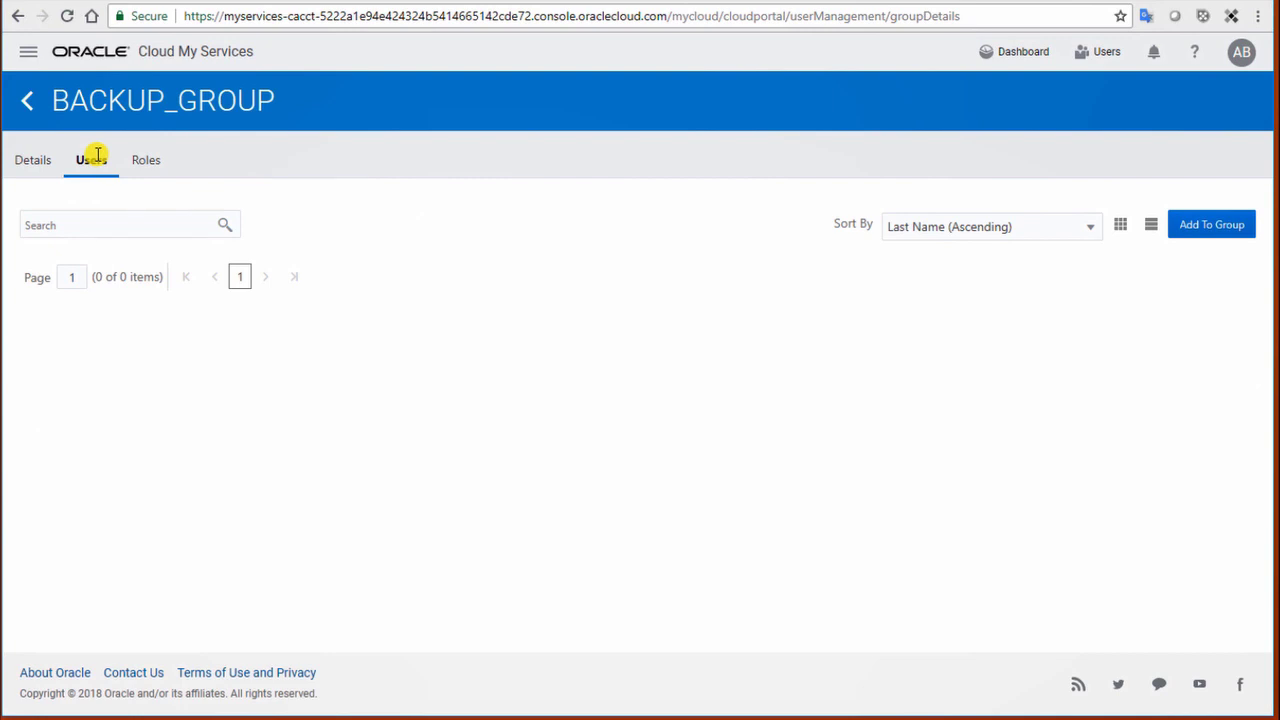
Step: Select User1 in the Users list and add it to BACKUP_GROUP via Actions > Add To Group
click(28, 100)
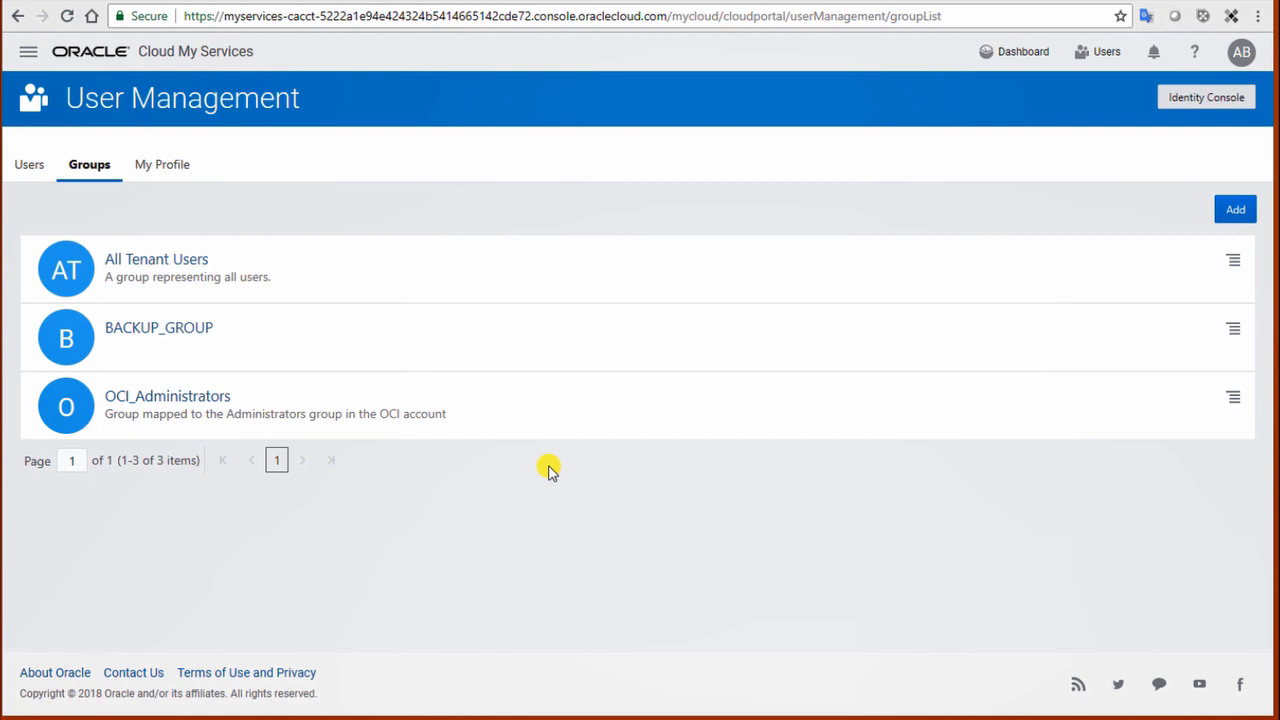
click(30, 166)
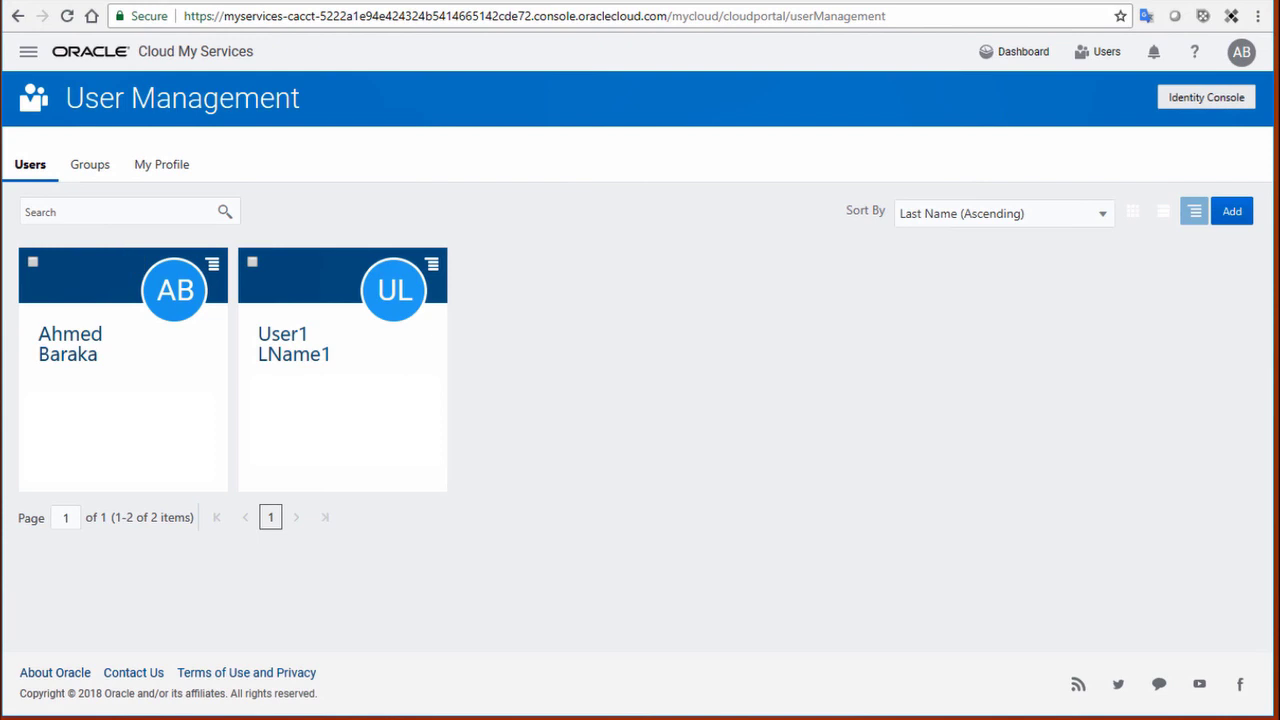
click(252, 263)
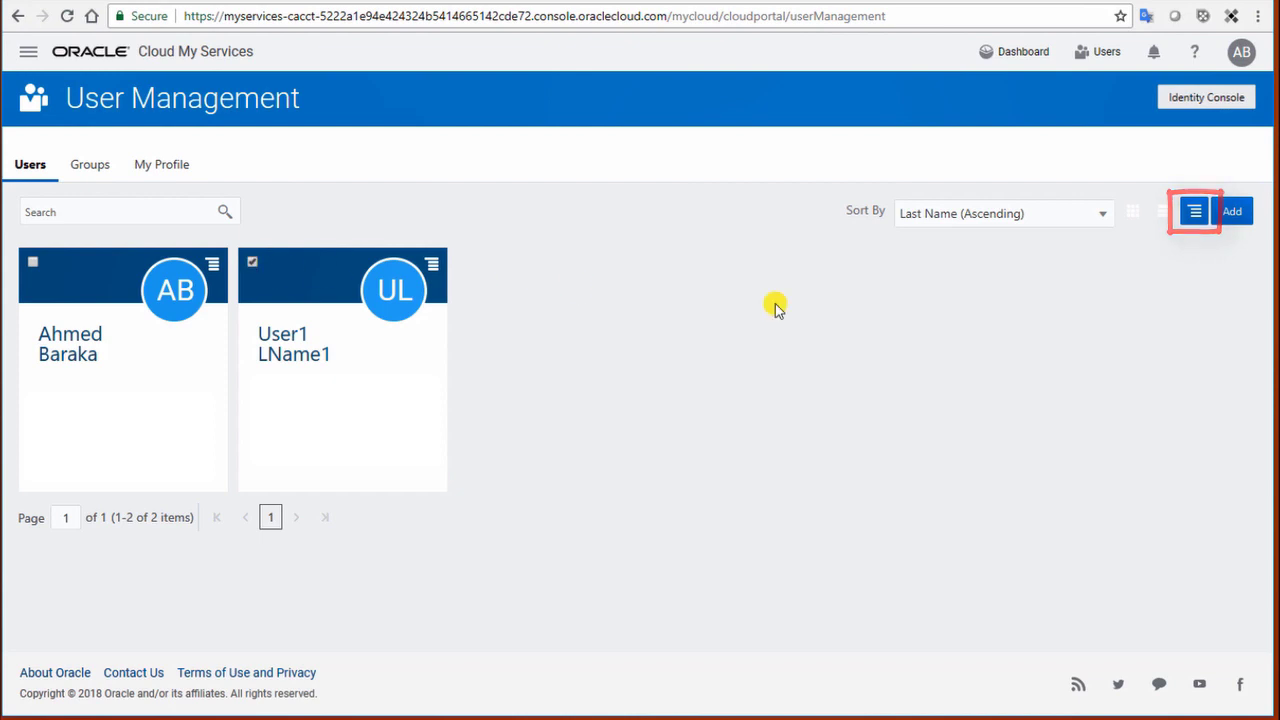
click(1195, 215)
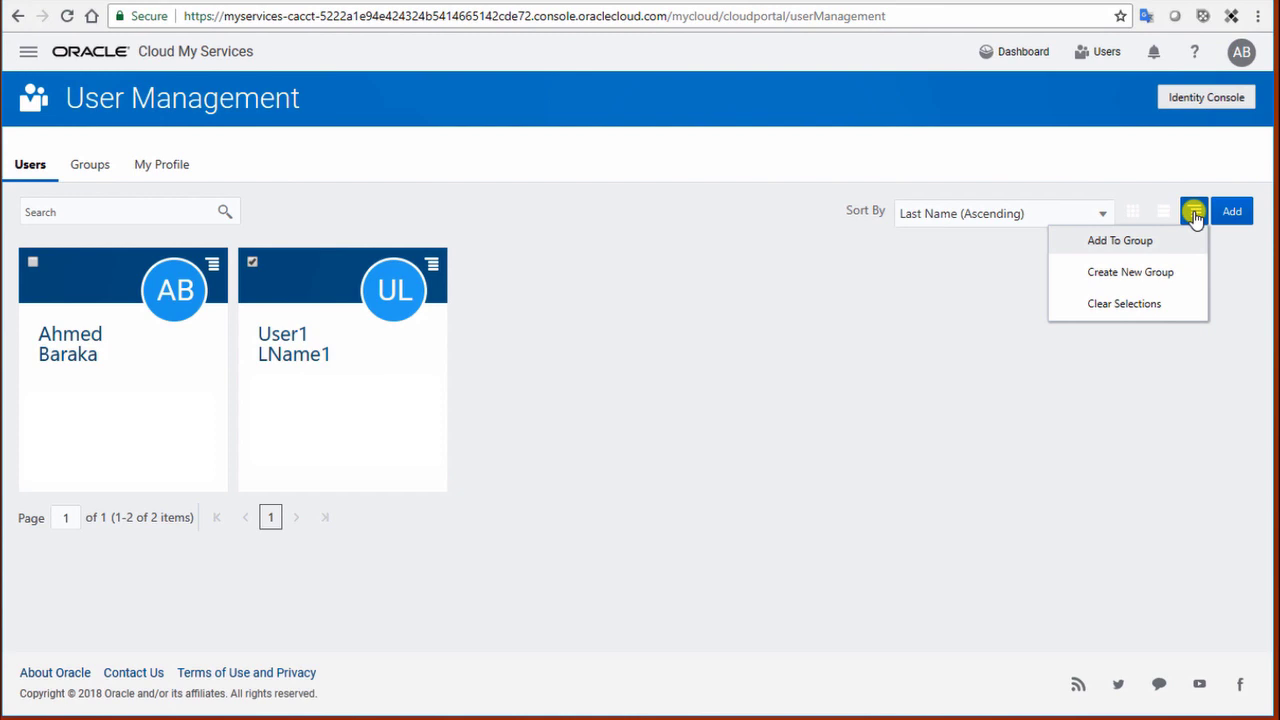
click(1105, 242)
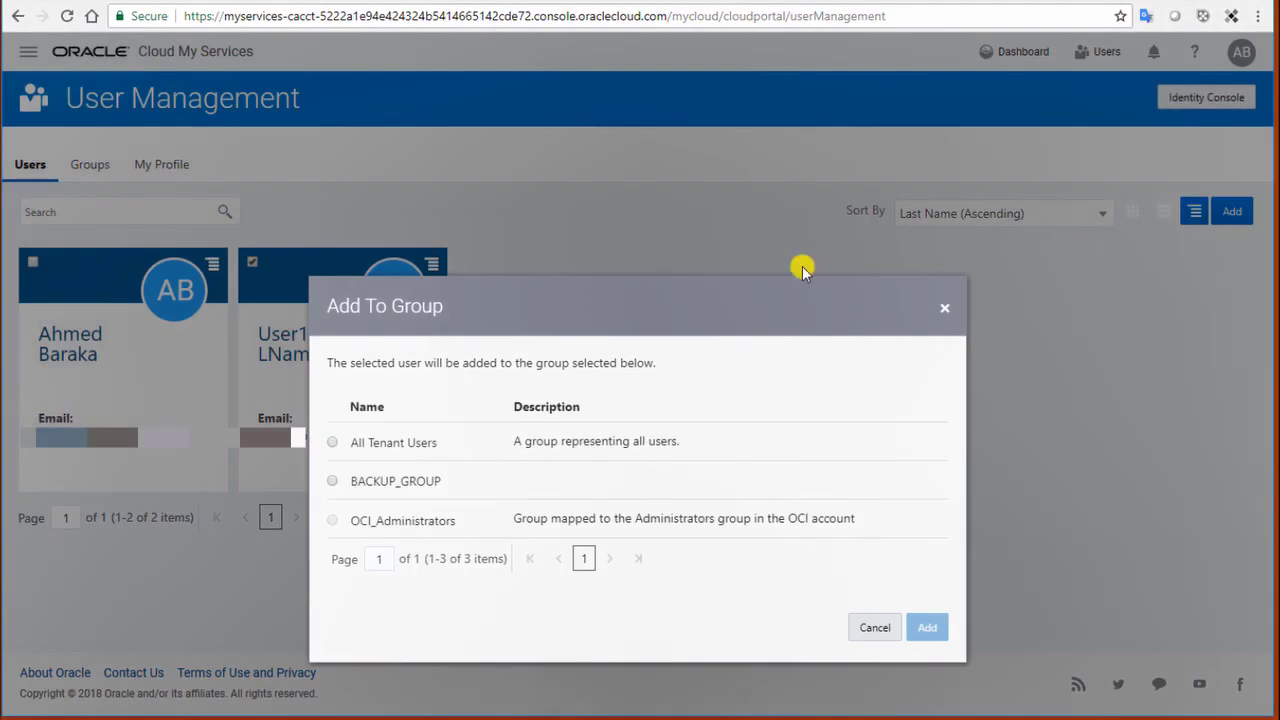
click(331, 482)
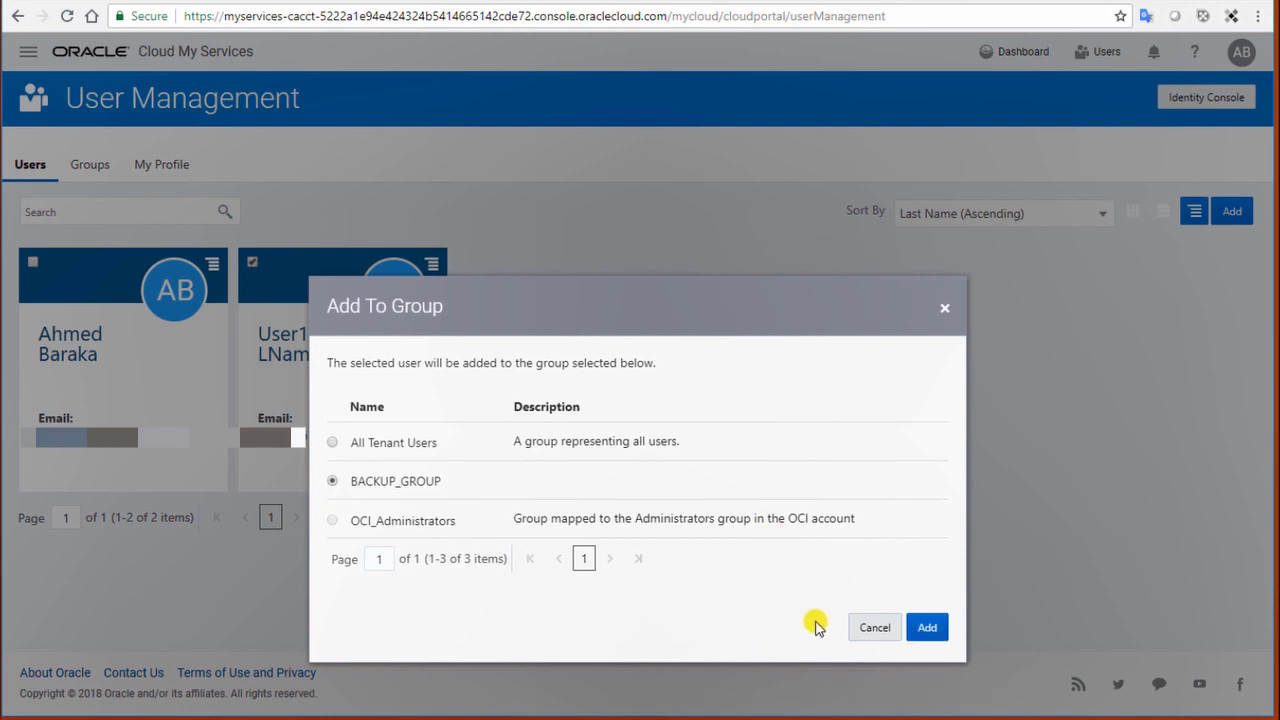
click(926, 628)
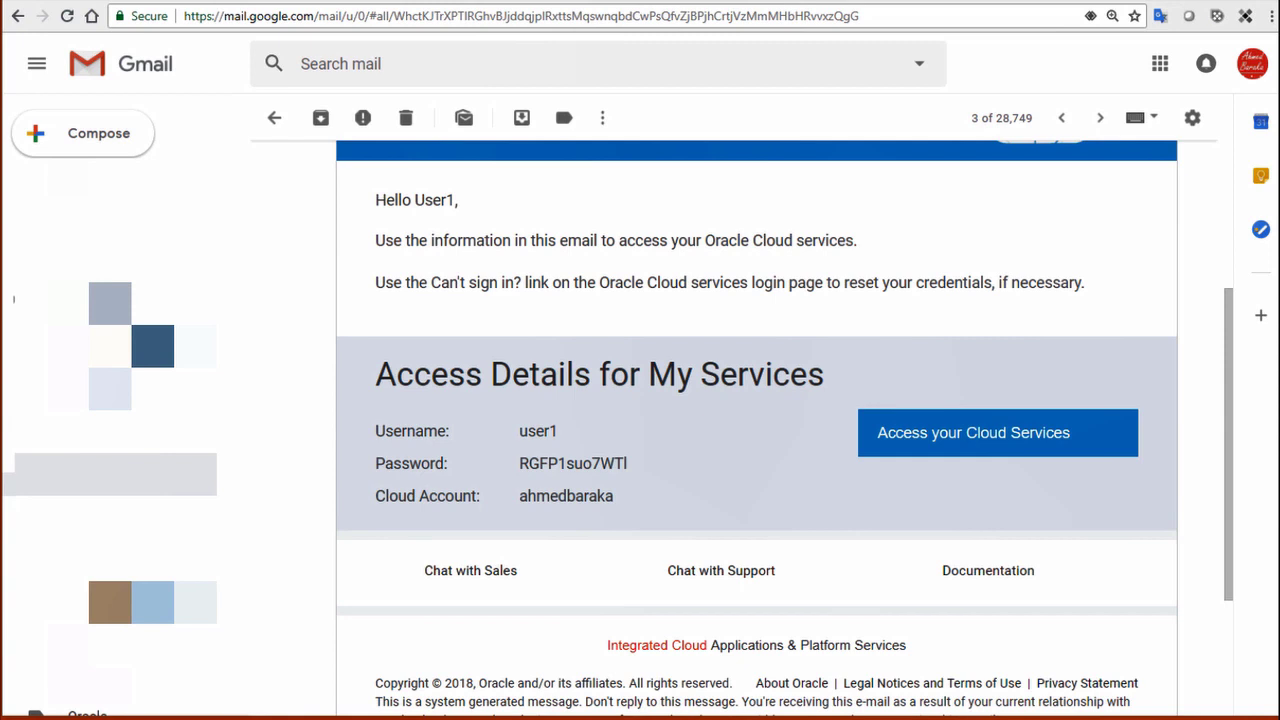
Step: Copy the 'Access your Cloud Services' link address from the welcome e-mail
right_click(980, 441)
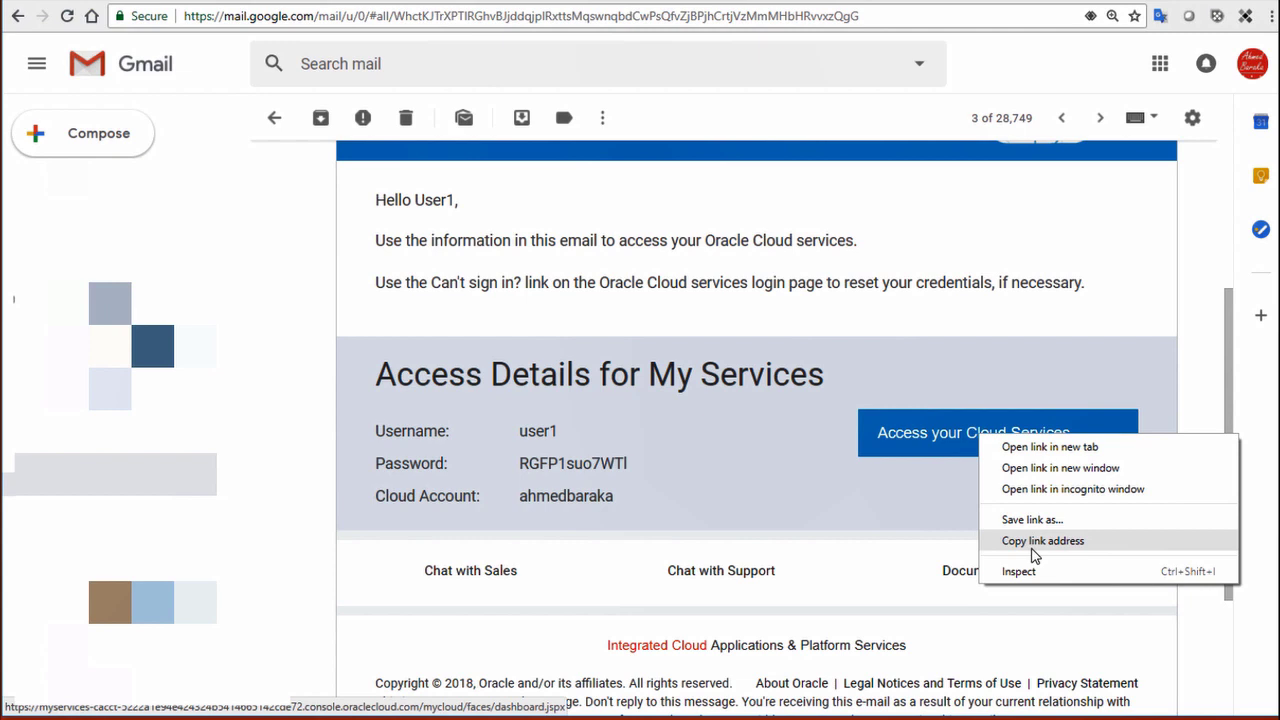
click(1098, 544)
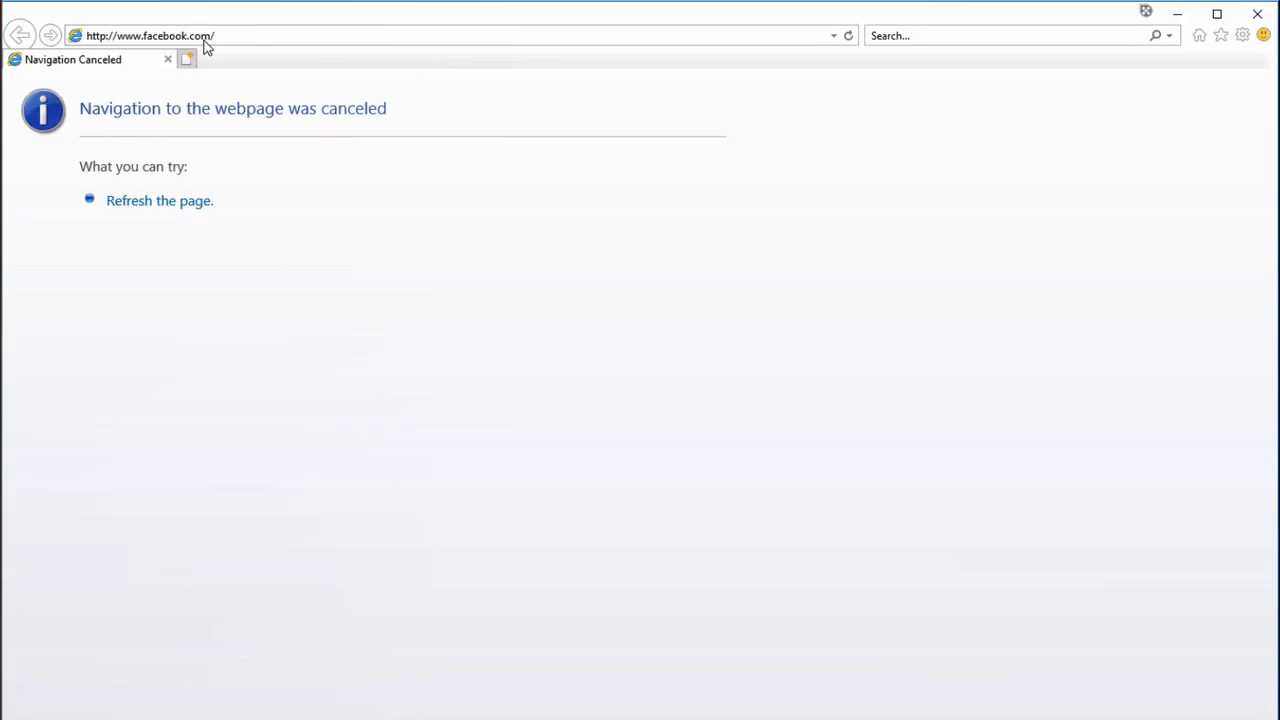
Step: Paste the copied Oracle Cloud link into Internet Explorer's address bar and load it
click(201, 36)
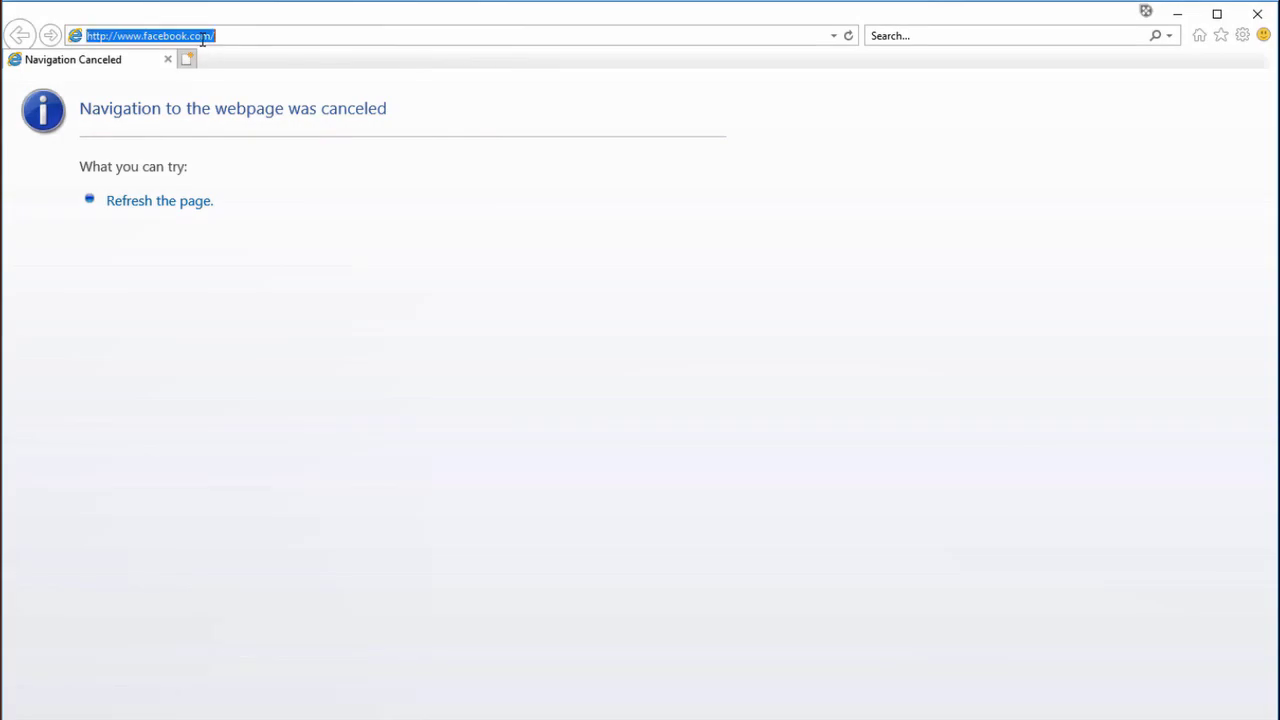
right_click(201, 37)
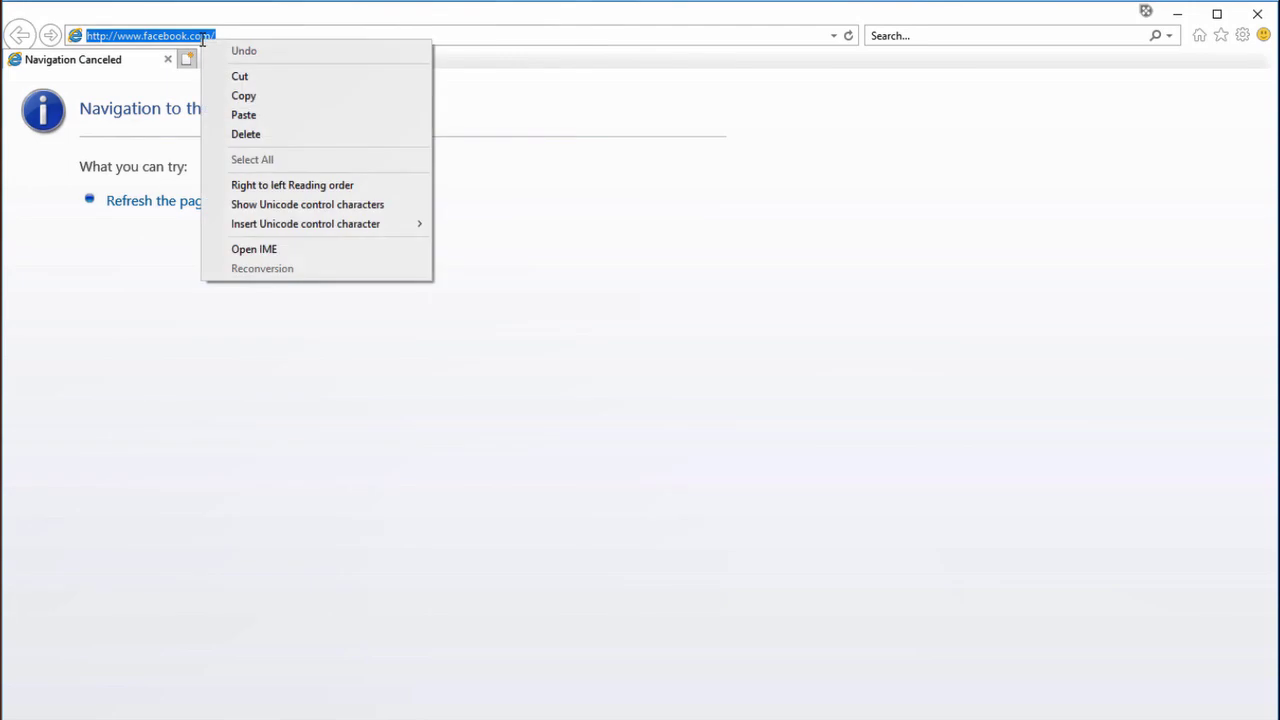
click(255, 115)
key(Return)
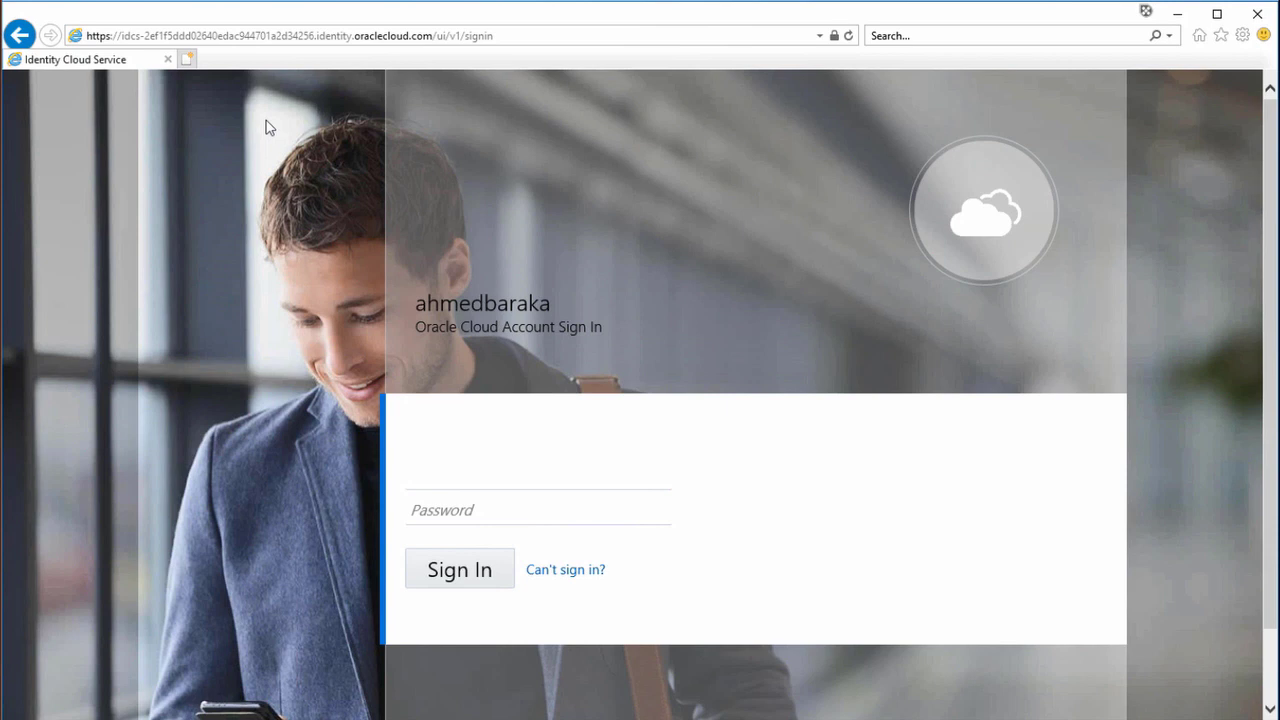
Step: Sign in as user1 with the temporary password copied from the Gmail message
click(493, 475)
text(user1)
key(Tab)
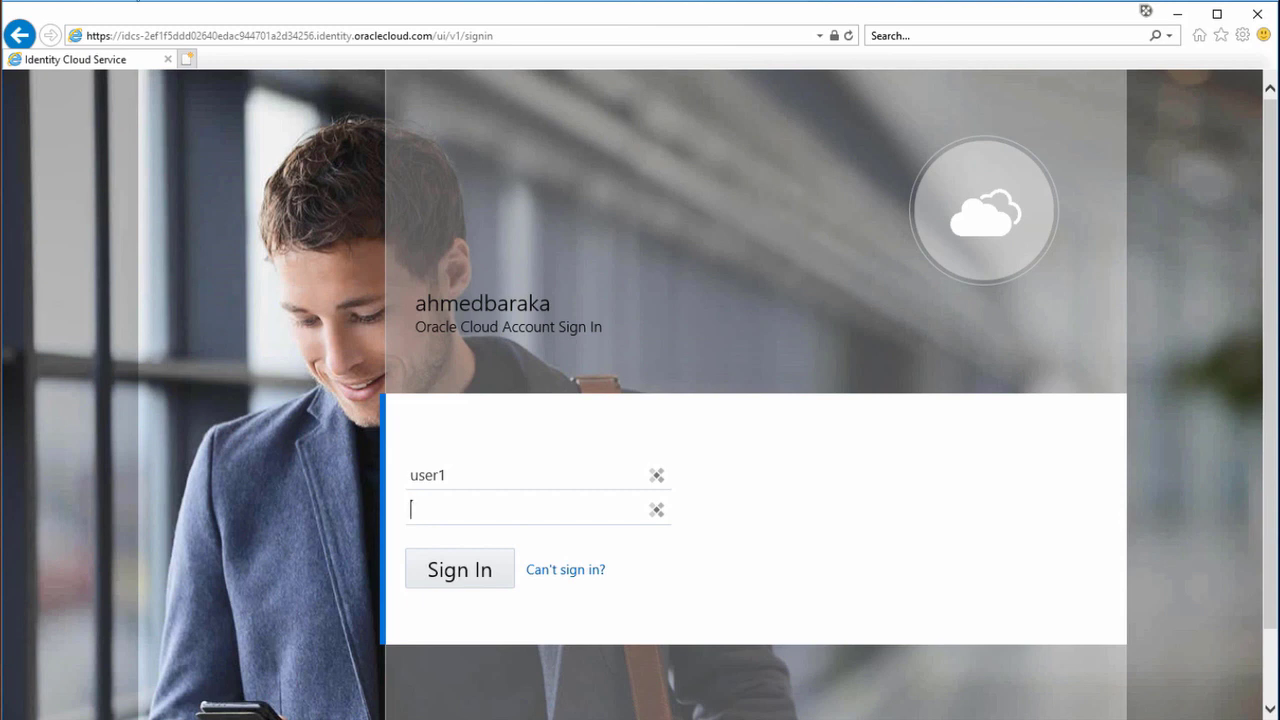
key(alt+Tab)
drag(518, 463, 627, 463)
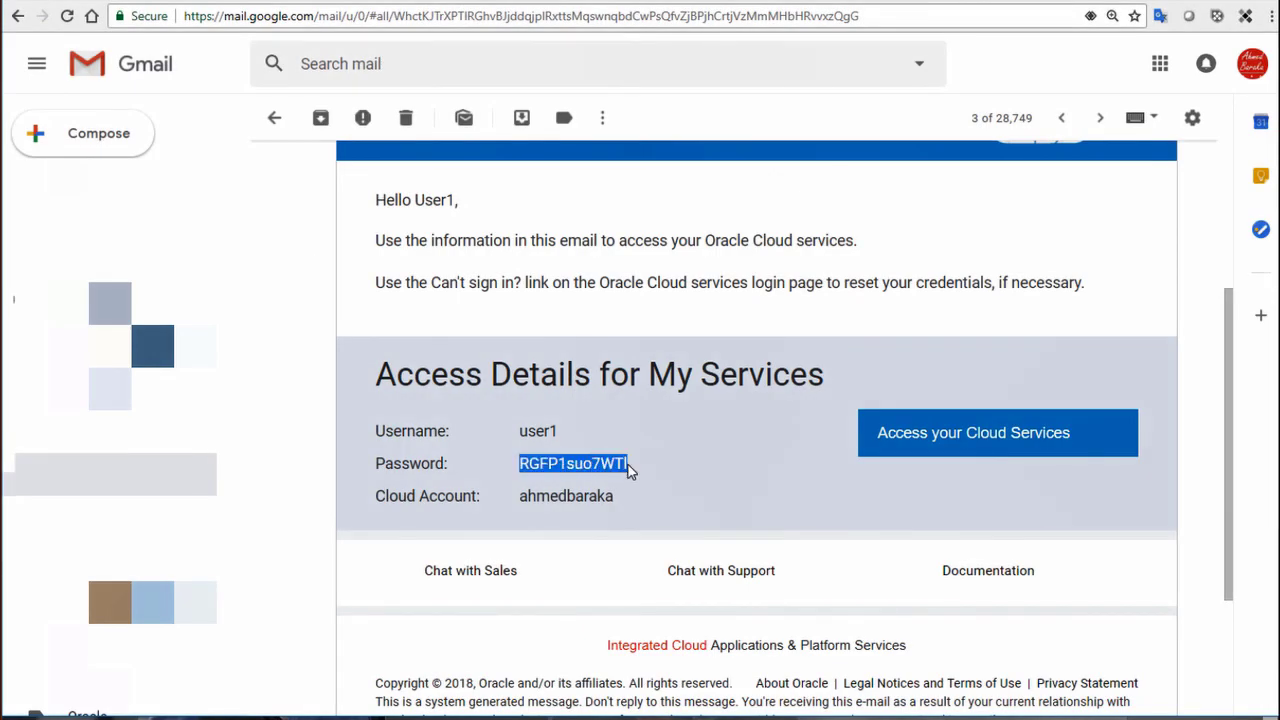
right_click(600, 464)
click(641, 478)
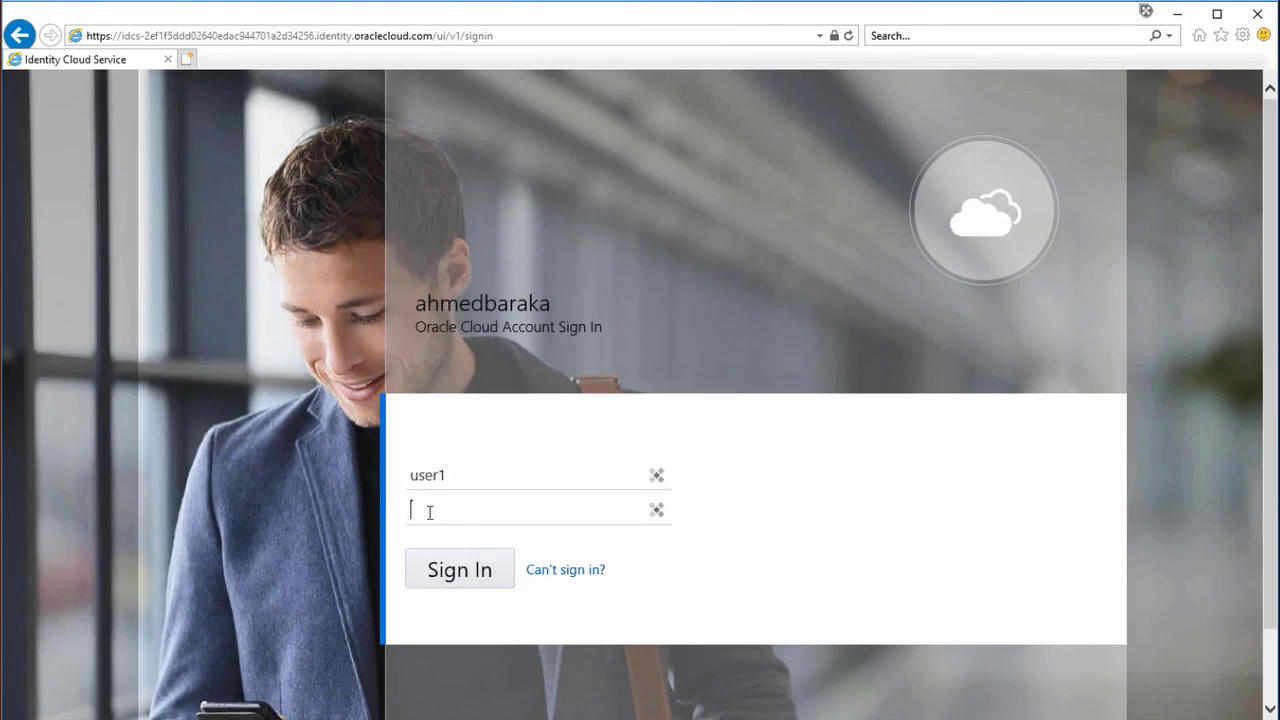
right_click(429, 512)
click(472, 589)
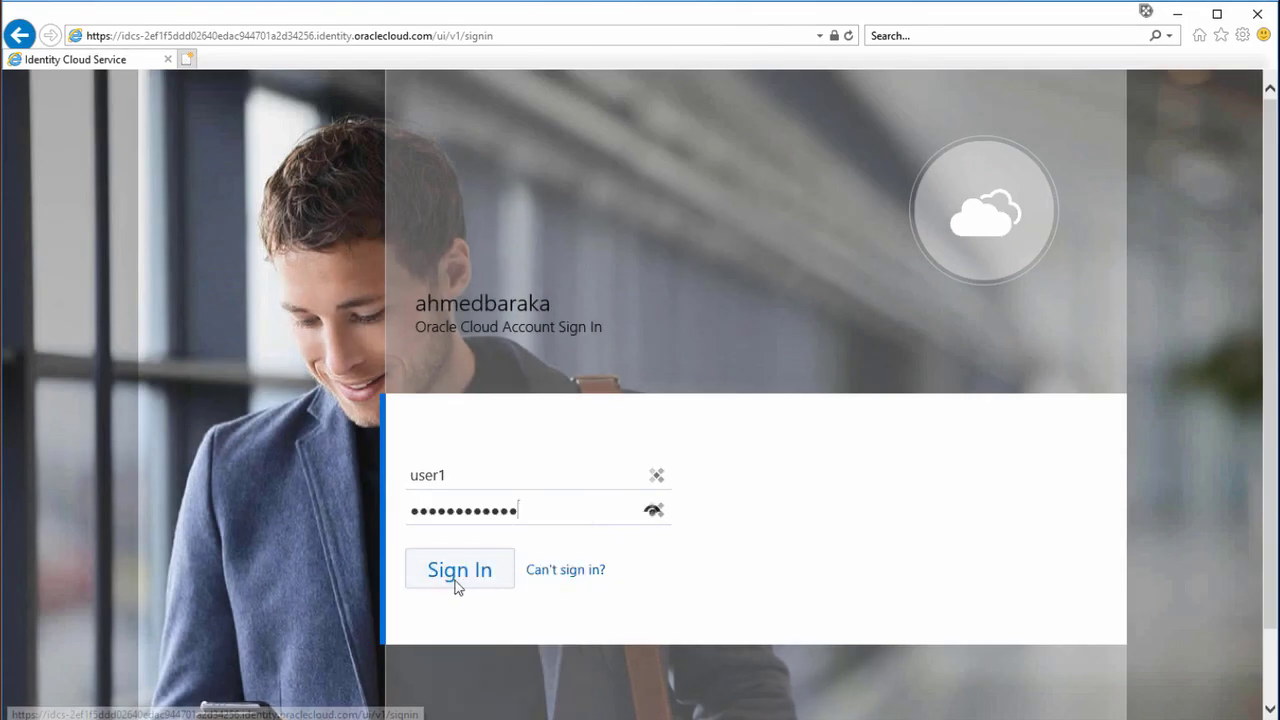
click(454, 577)
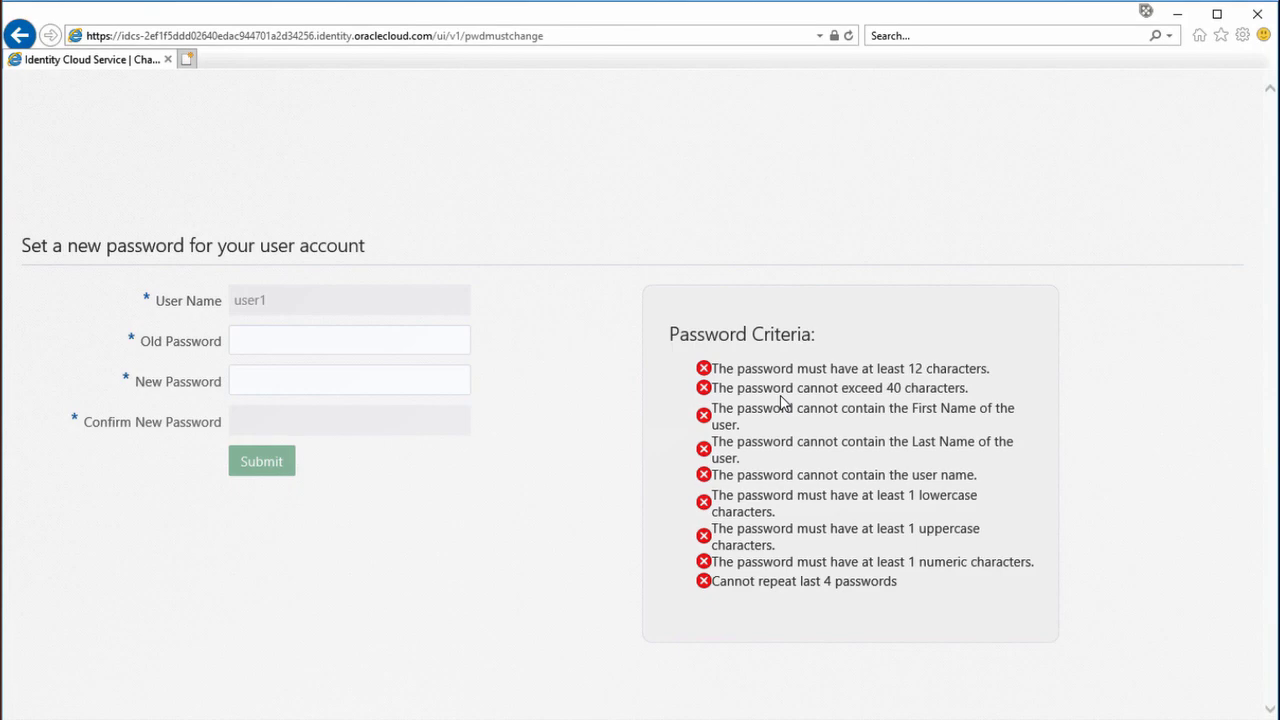
Step: Enter the temporary password as the old one, then set and confirm a new password
click(380, 338)
key(ctrl+v)
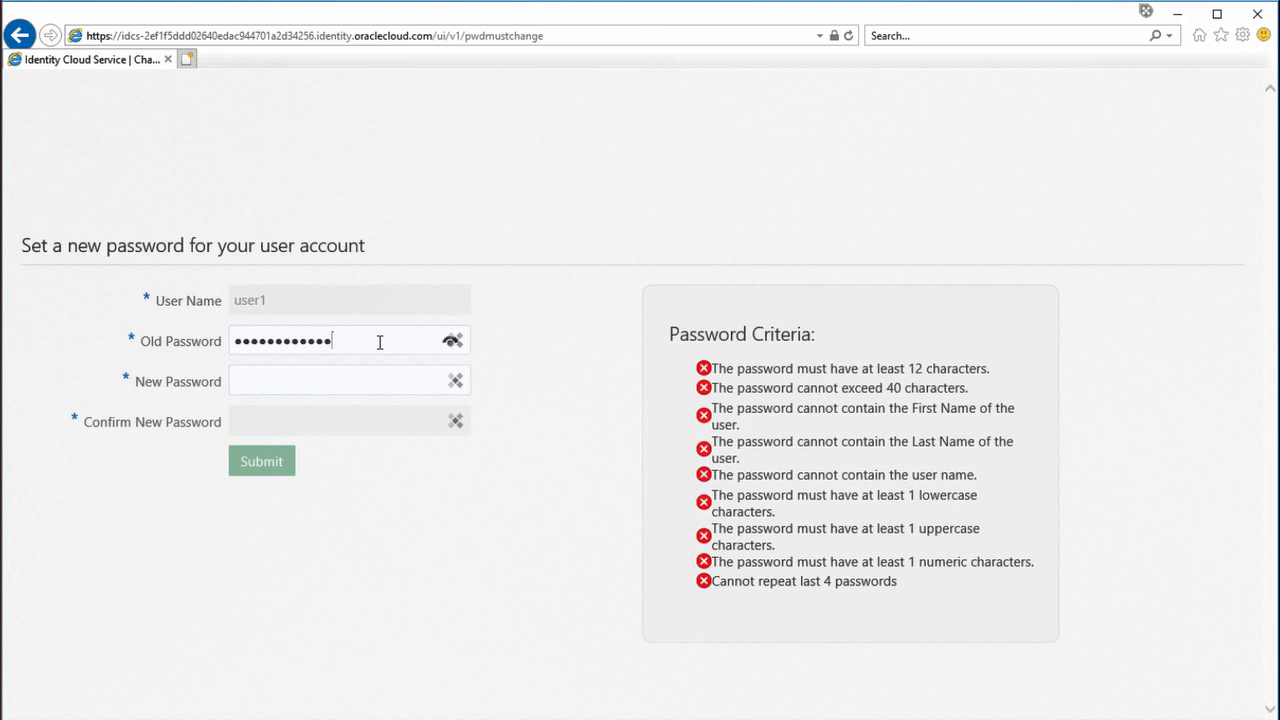
key(Tab)
text(•••••••••••••••)
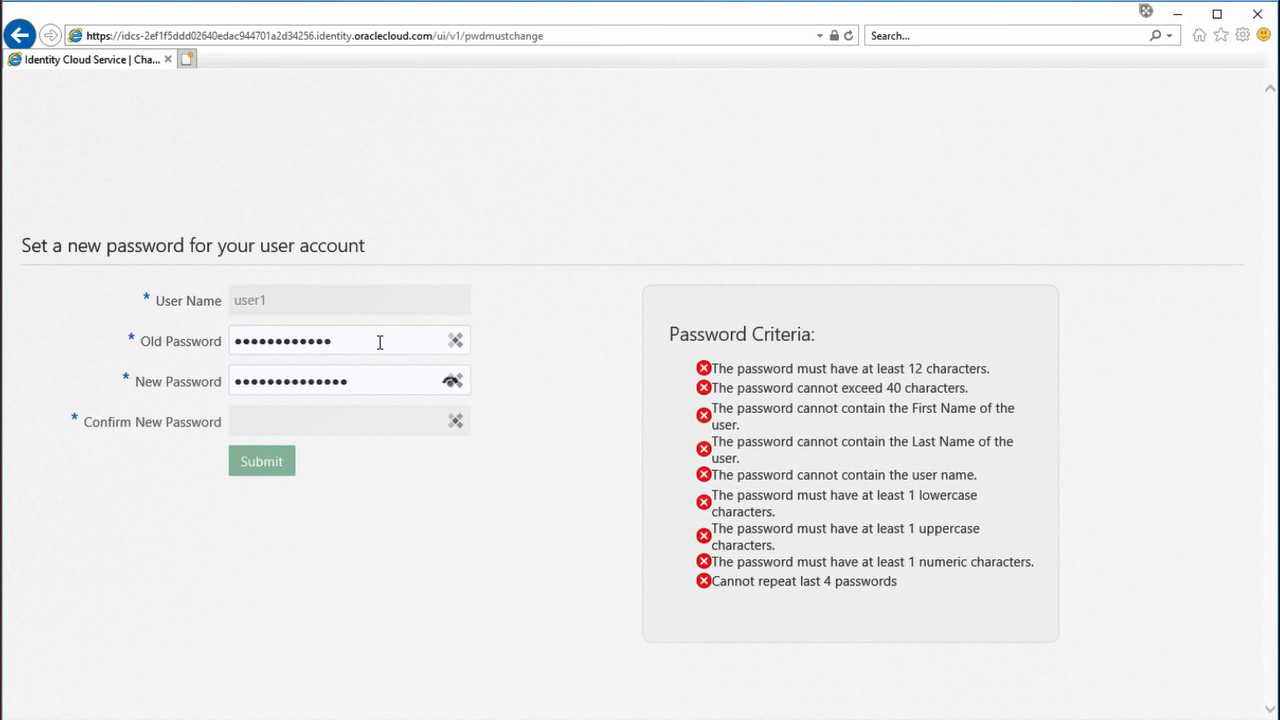
key(Tab)
text(•••••••••••••••)
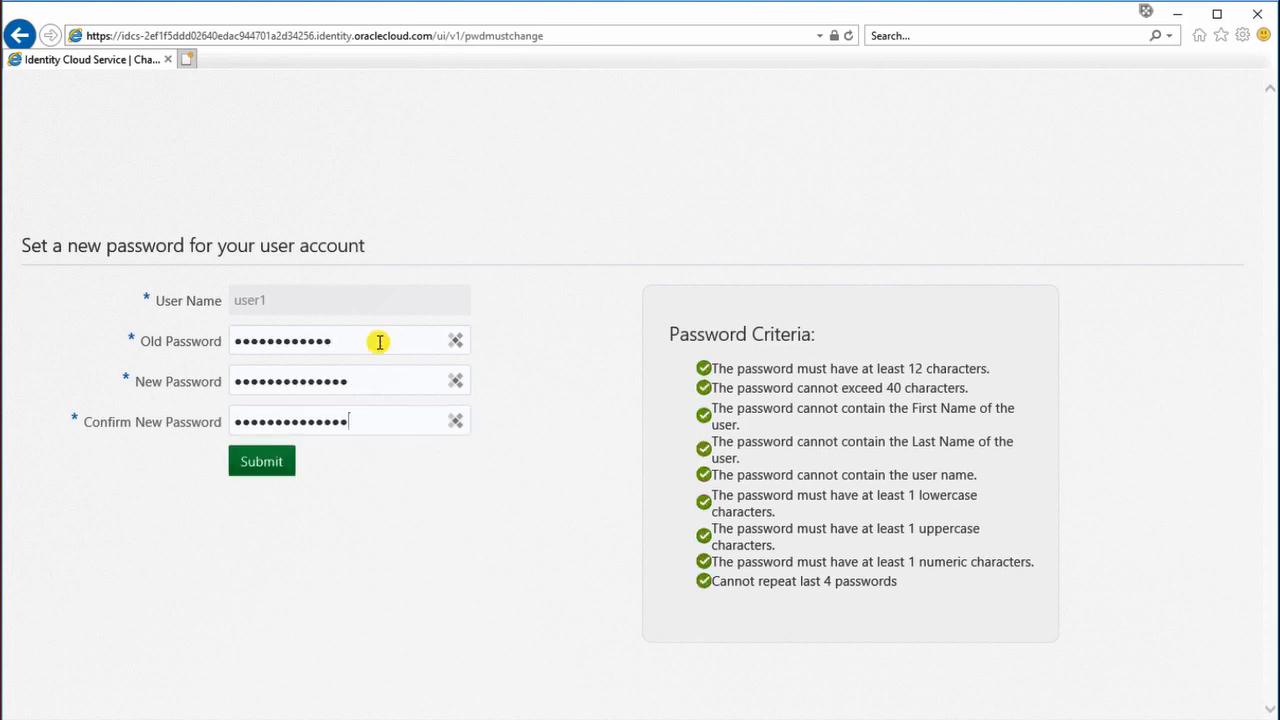
click(265, 465)
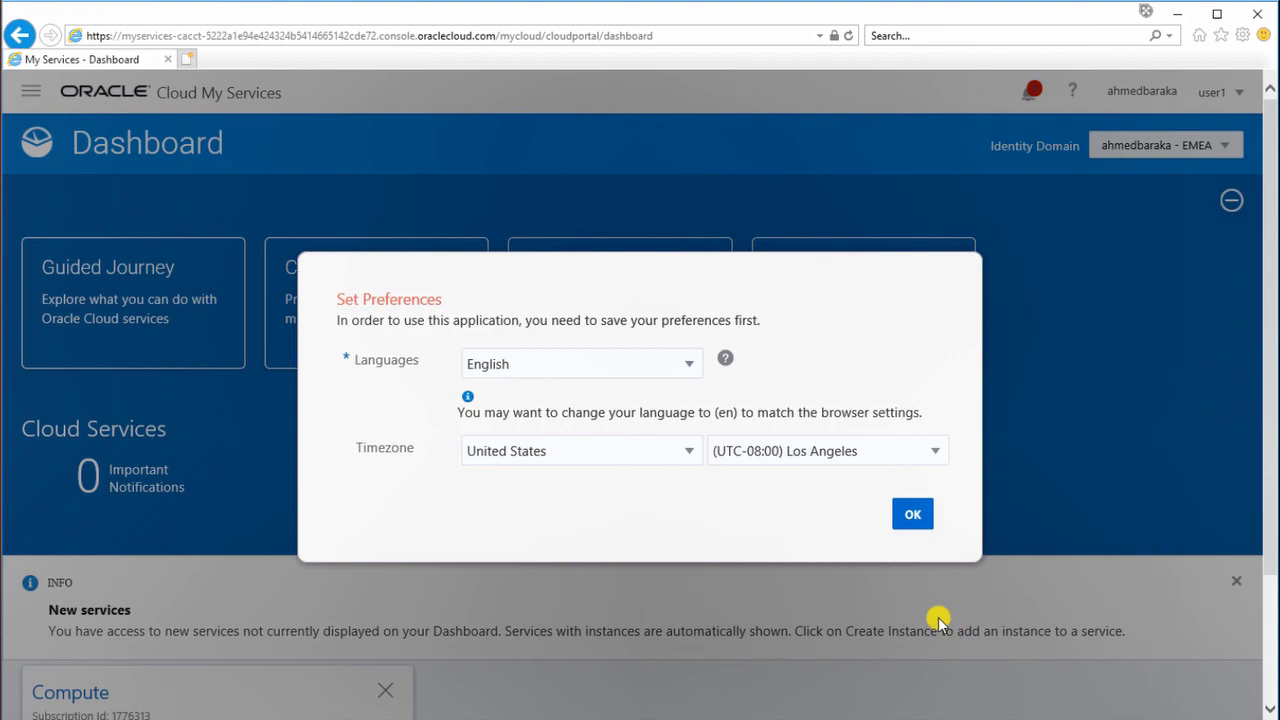
Step: Set the timezone country to United Arab Emirates (Dubai - Gulf Time) and save the preferences
click(688, 455)
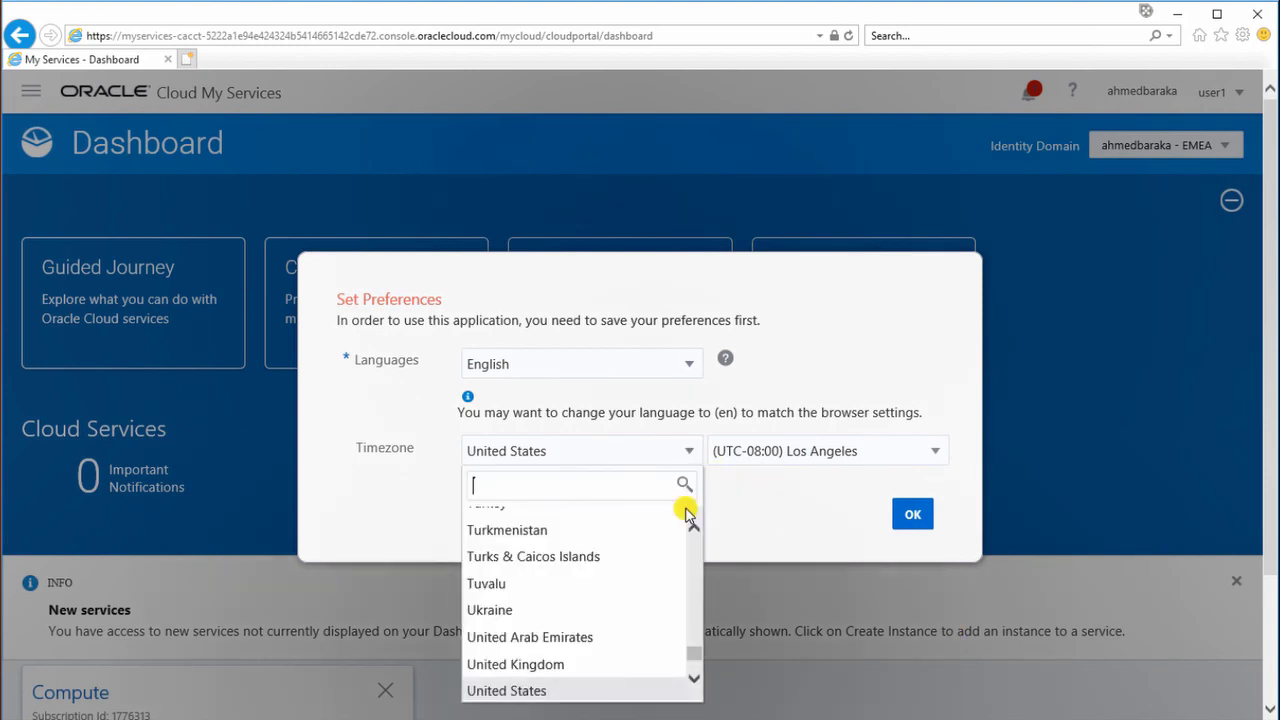
scroll(566, 640, up, 1)
click(566, 654)
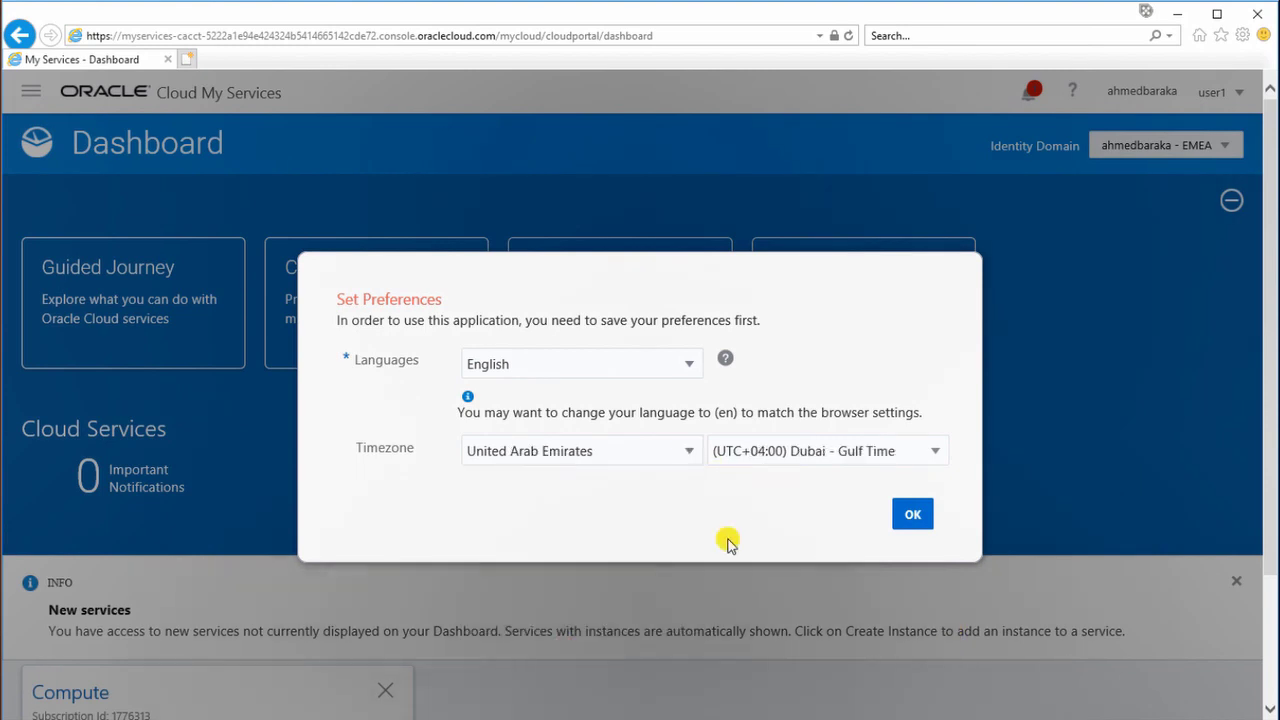
click(913, 516)
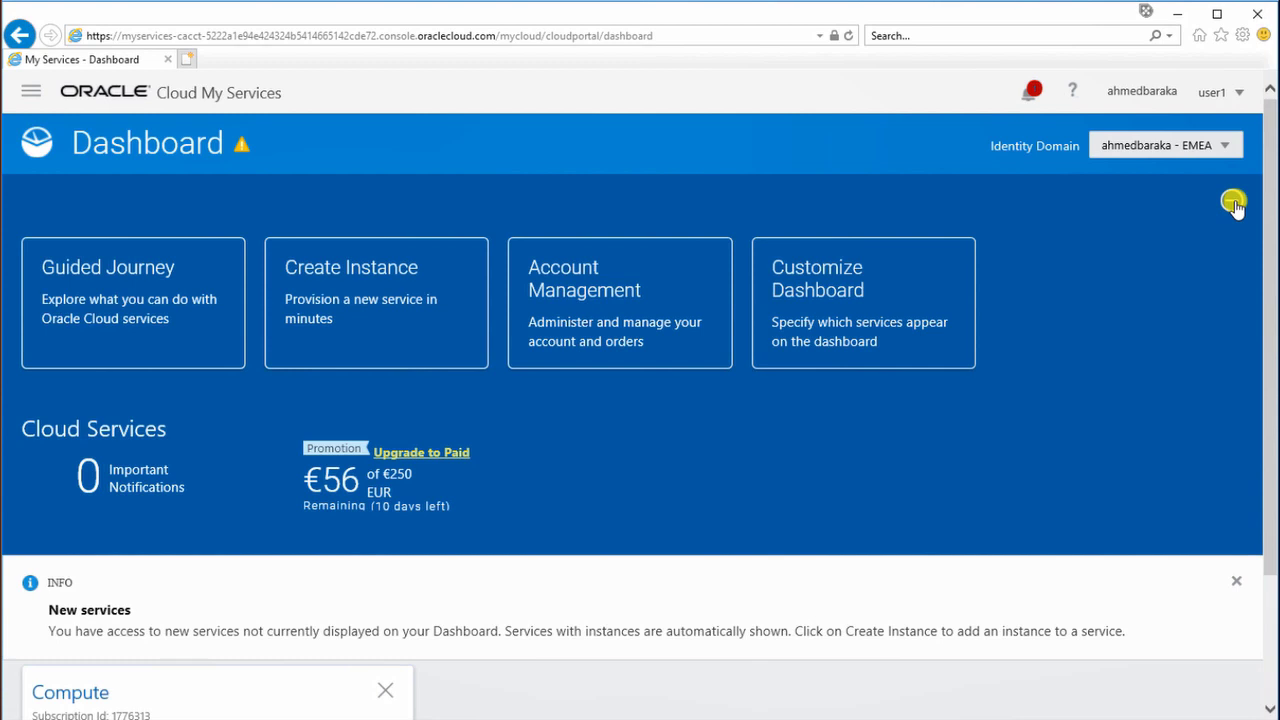
Step: Collapse the welcome tiles and set Storage Classic to Show in Customize Dashboard
click(1234, 203)
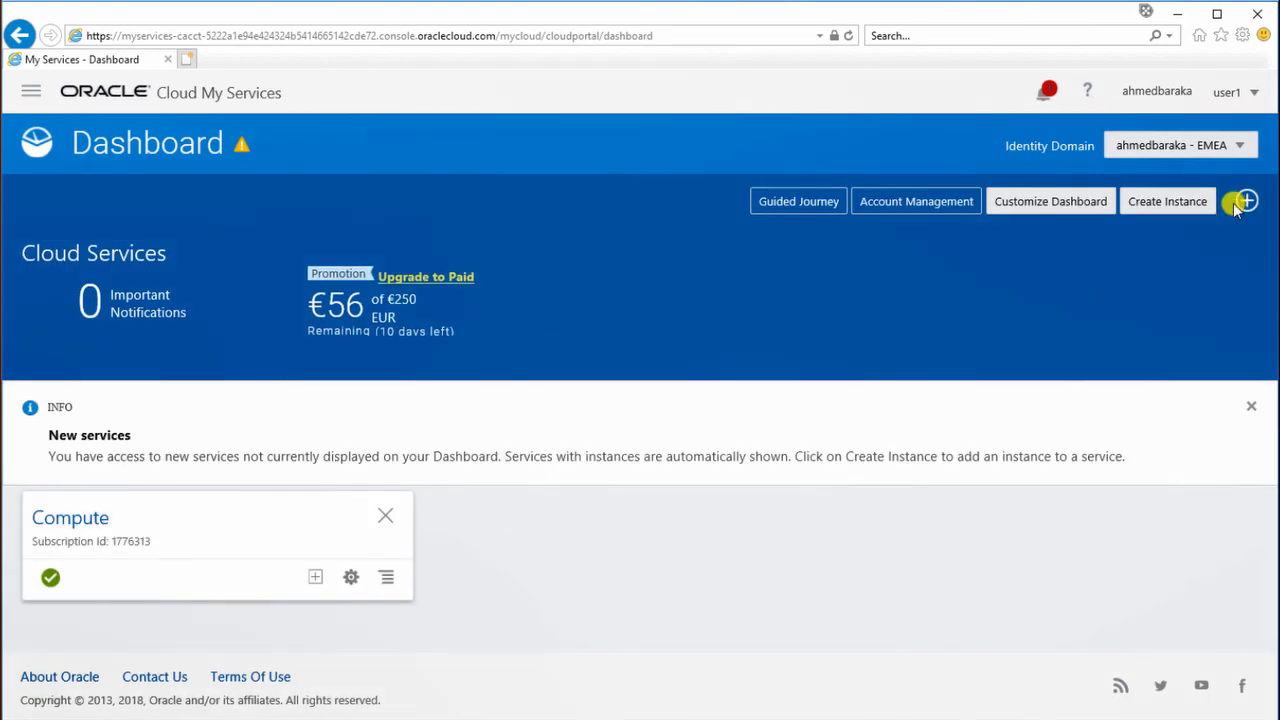
click(1030, 203)
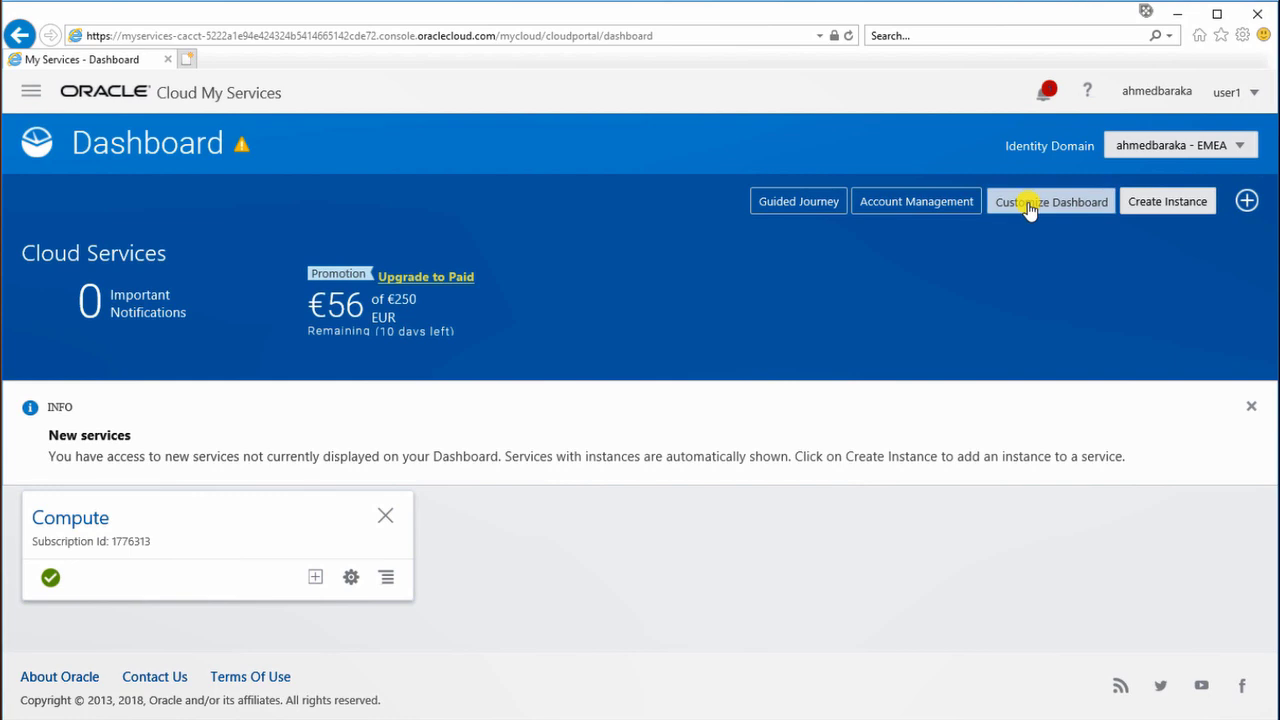
scroll(977, 322, down, 1)
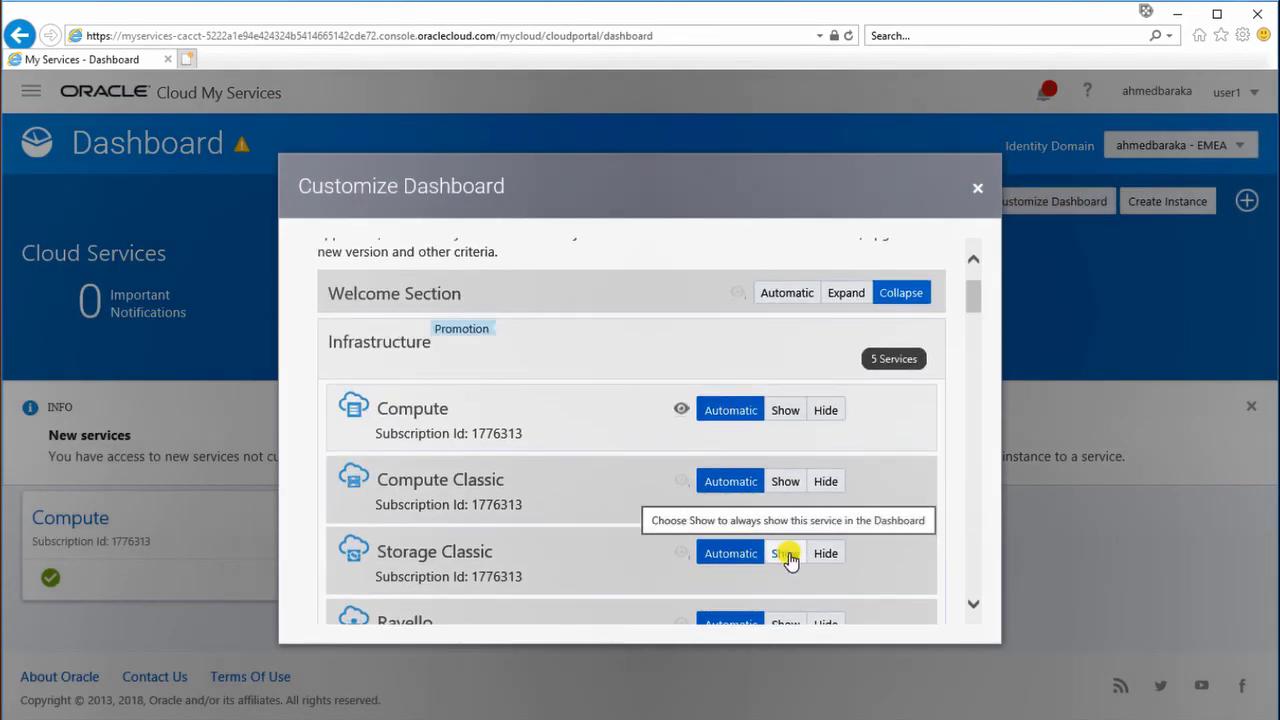
click(786, 555)
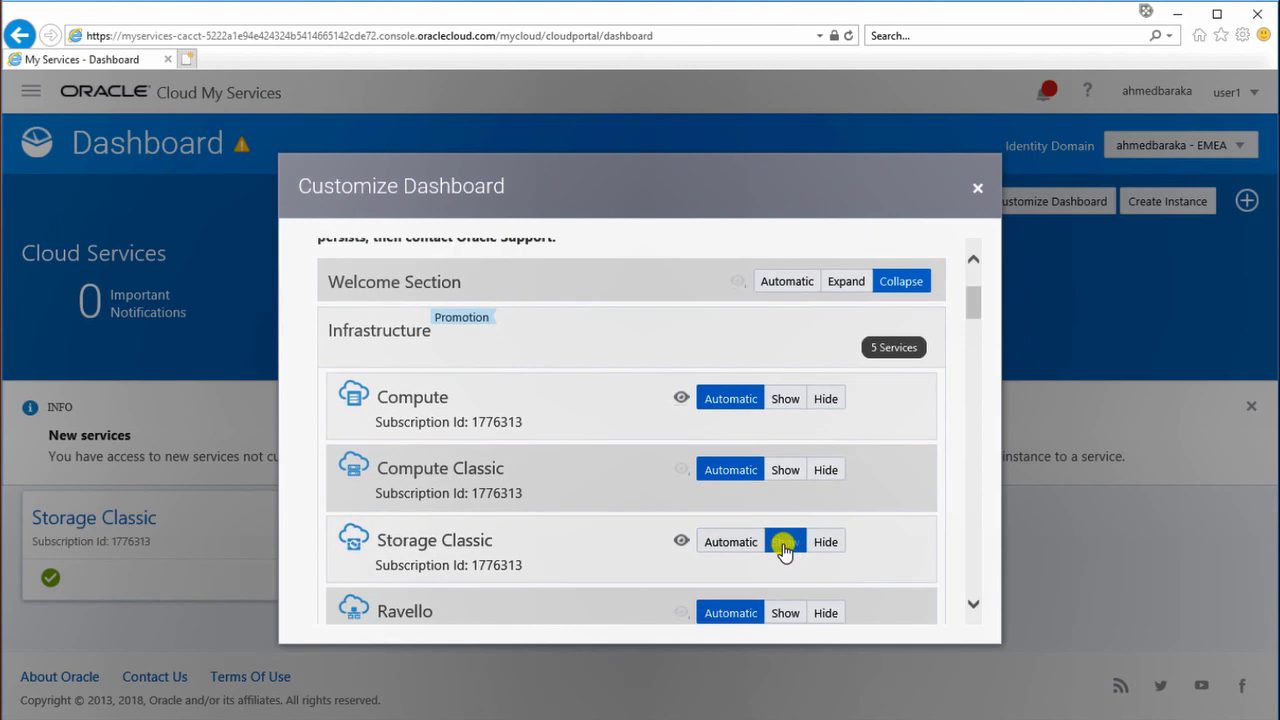
click(975, 190)
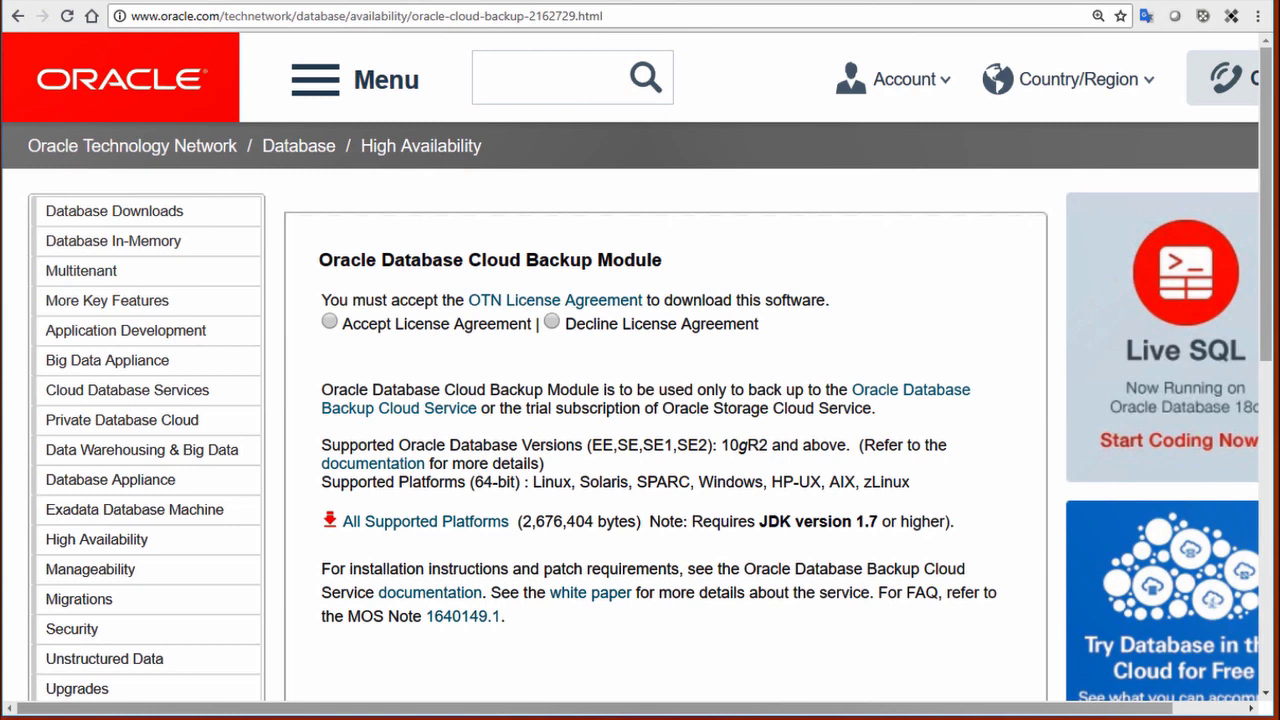
Step: Accept the OTN license, download opc_installer.zip for all platforms, and show it in its folder
click(330, 322)
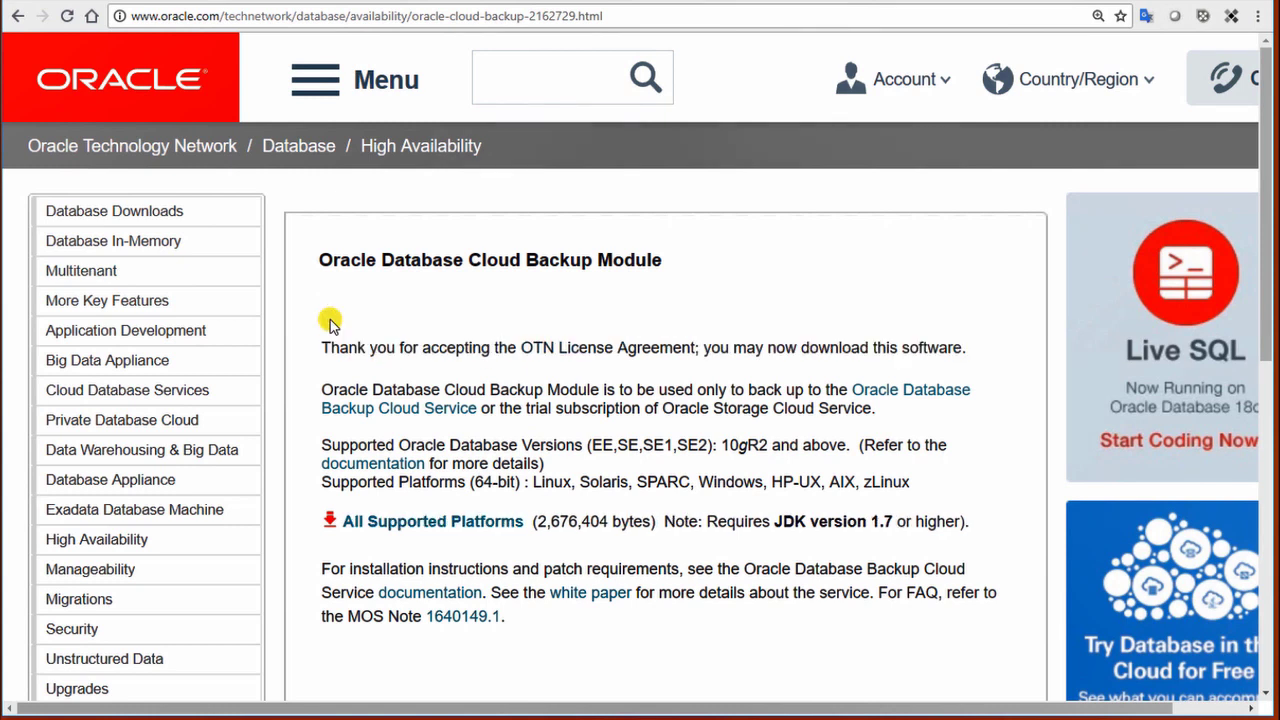
click(459, 525)
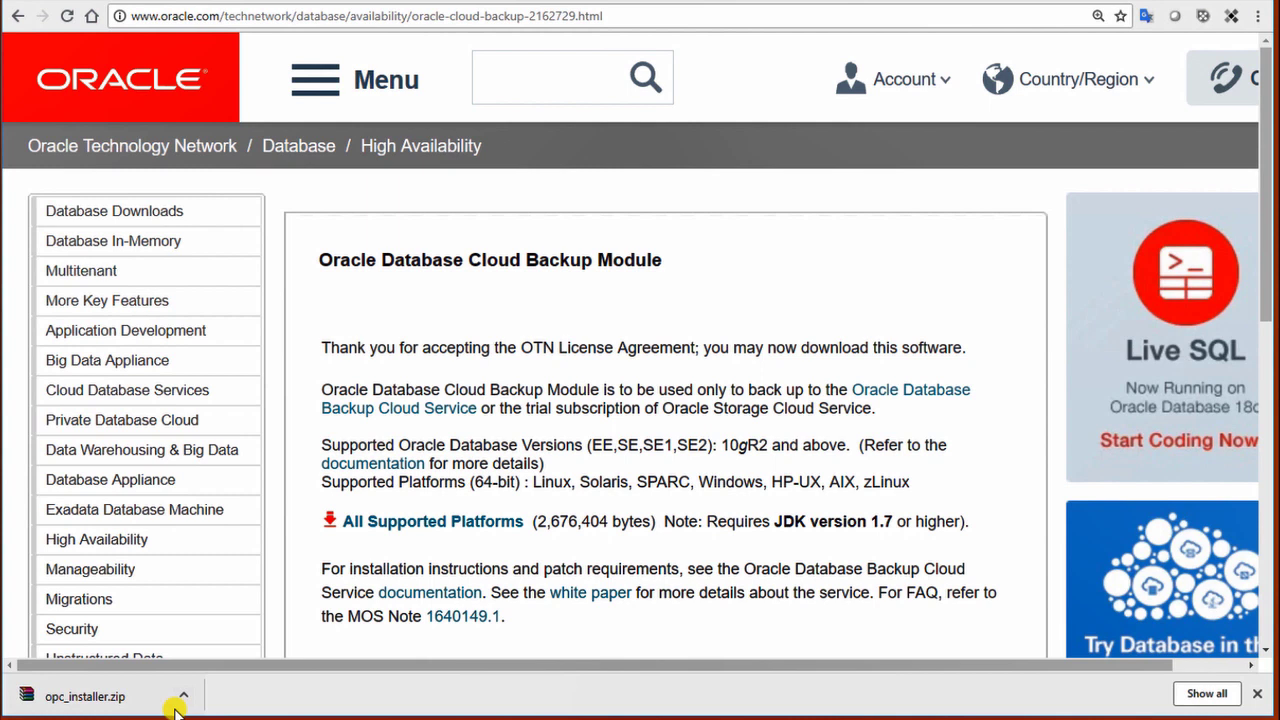
click(183, 694)
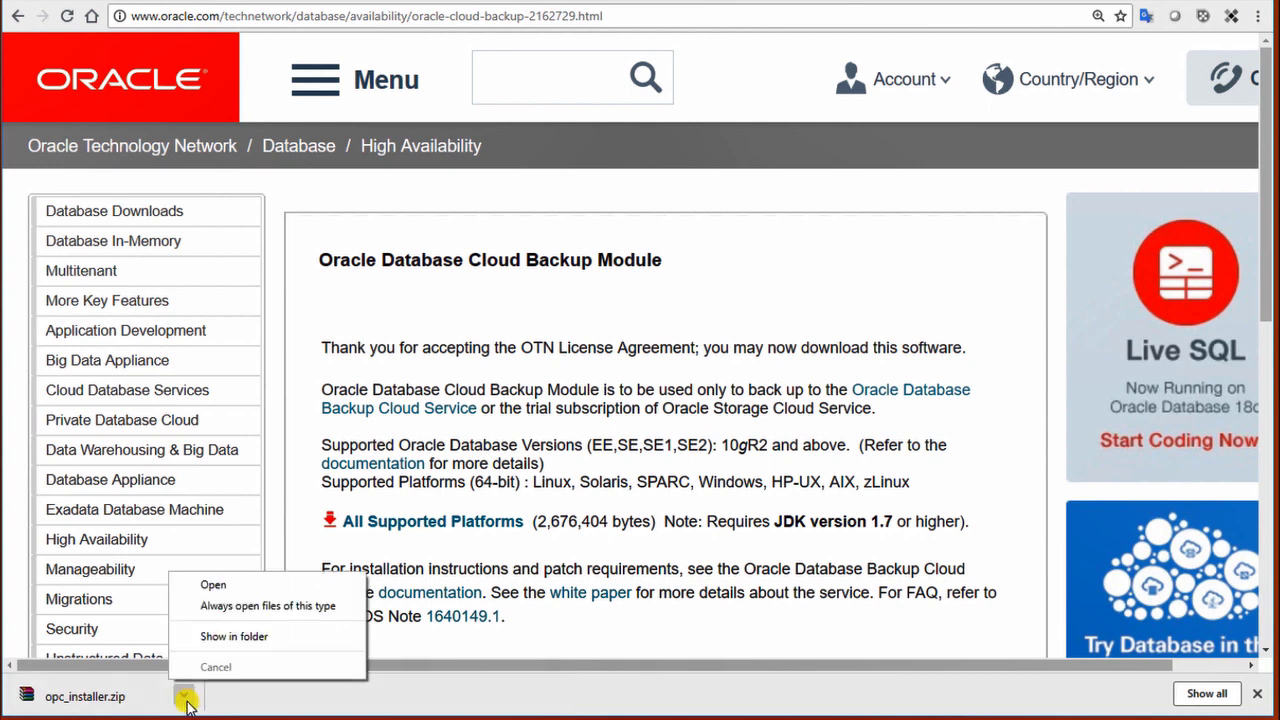
click(246, 638)
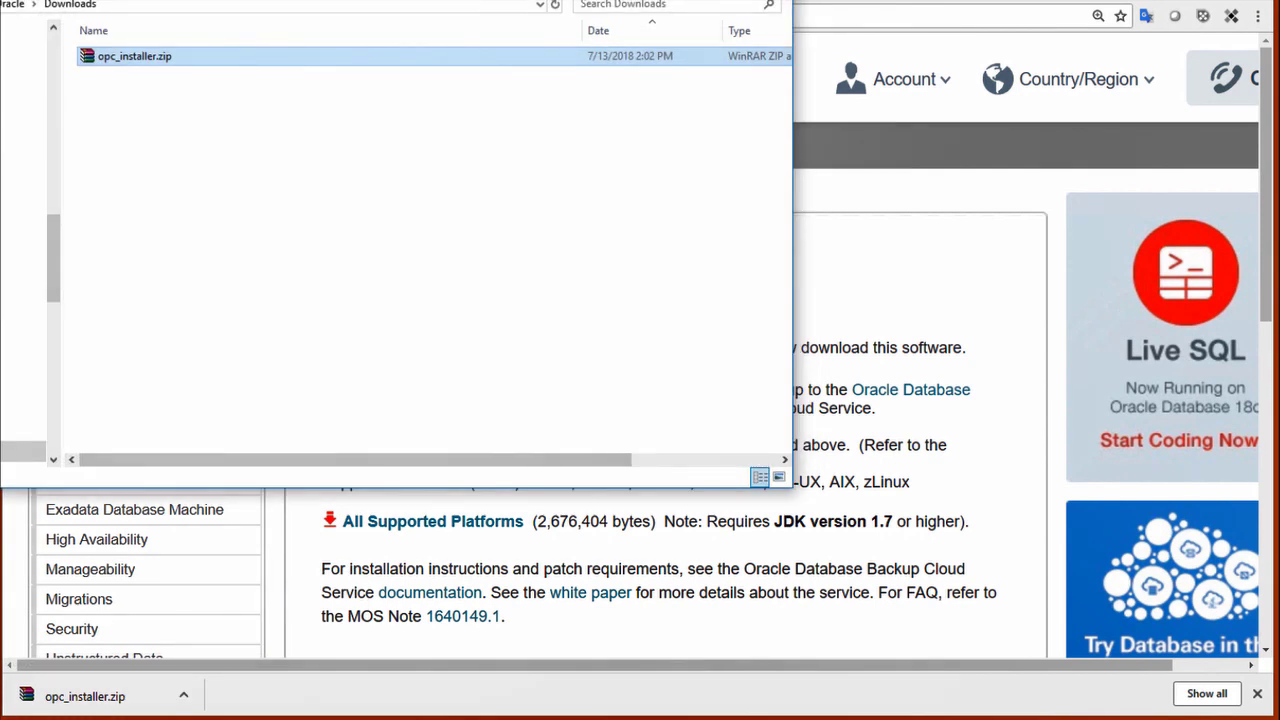
Step: Copy opc_installer.zip from Downloads and paste it into the staging\Linux folder
right_click(189, 60)
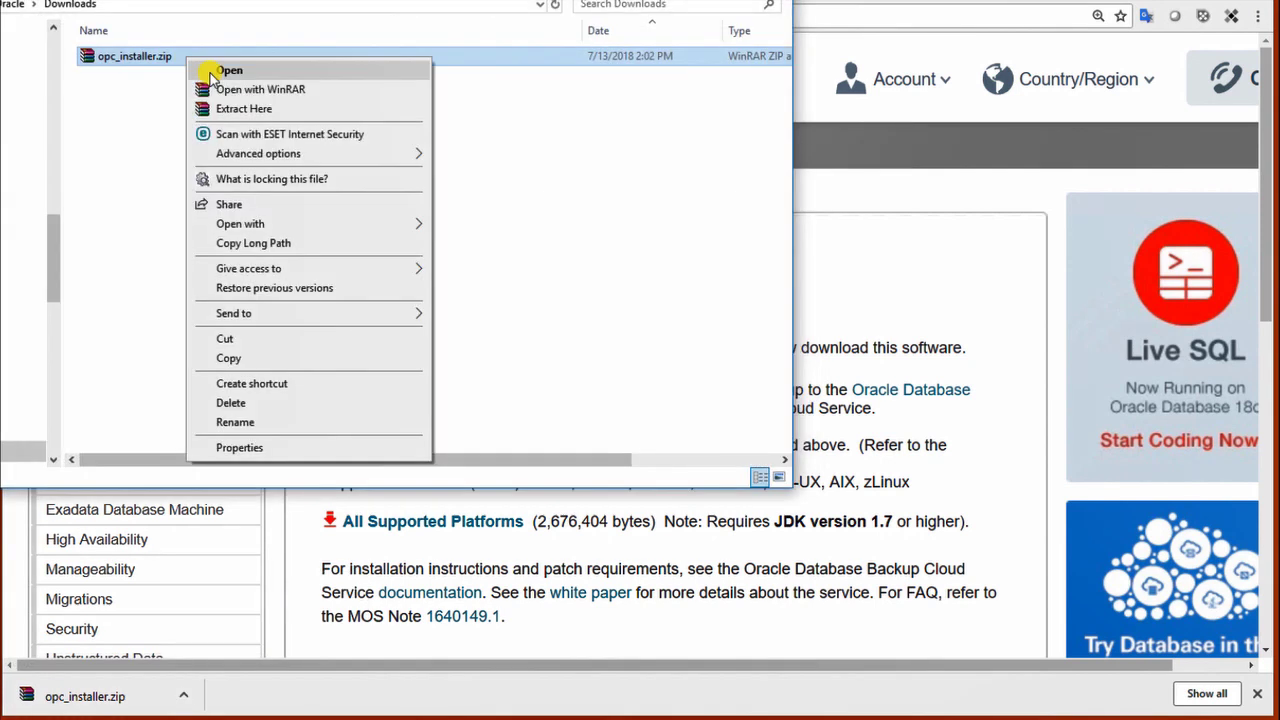
click(257, 358)
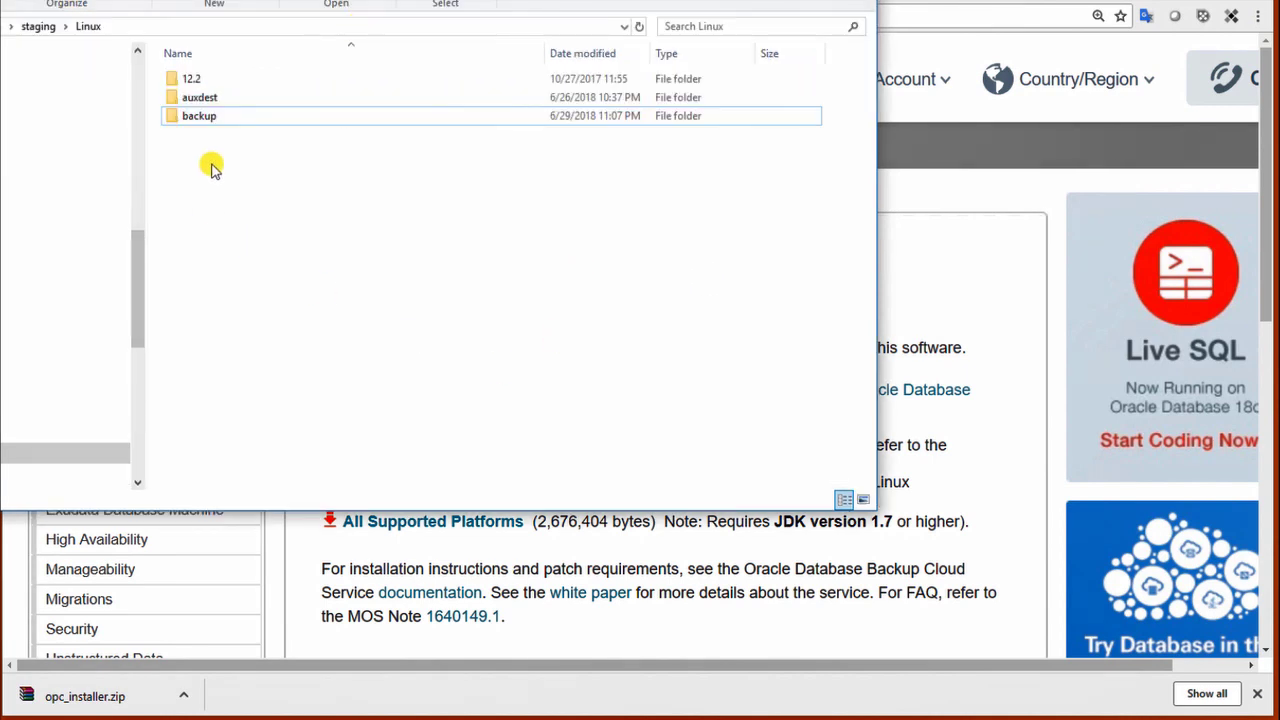
right_click(212, 168)
click(272, 287)
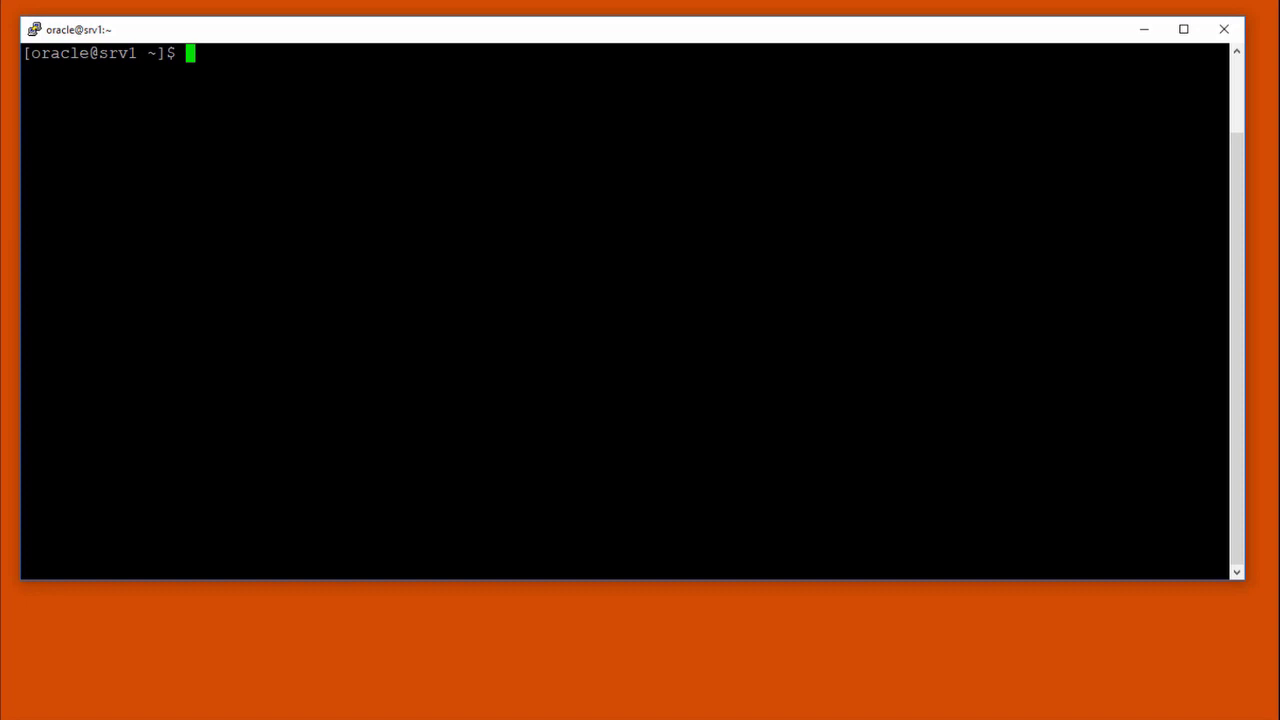
Step: Create the /u01/app/oracle/product/12.2.0/db_1/dbs/wallet directory with mkdir
text(mkdir)
key(shift+Insert)
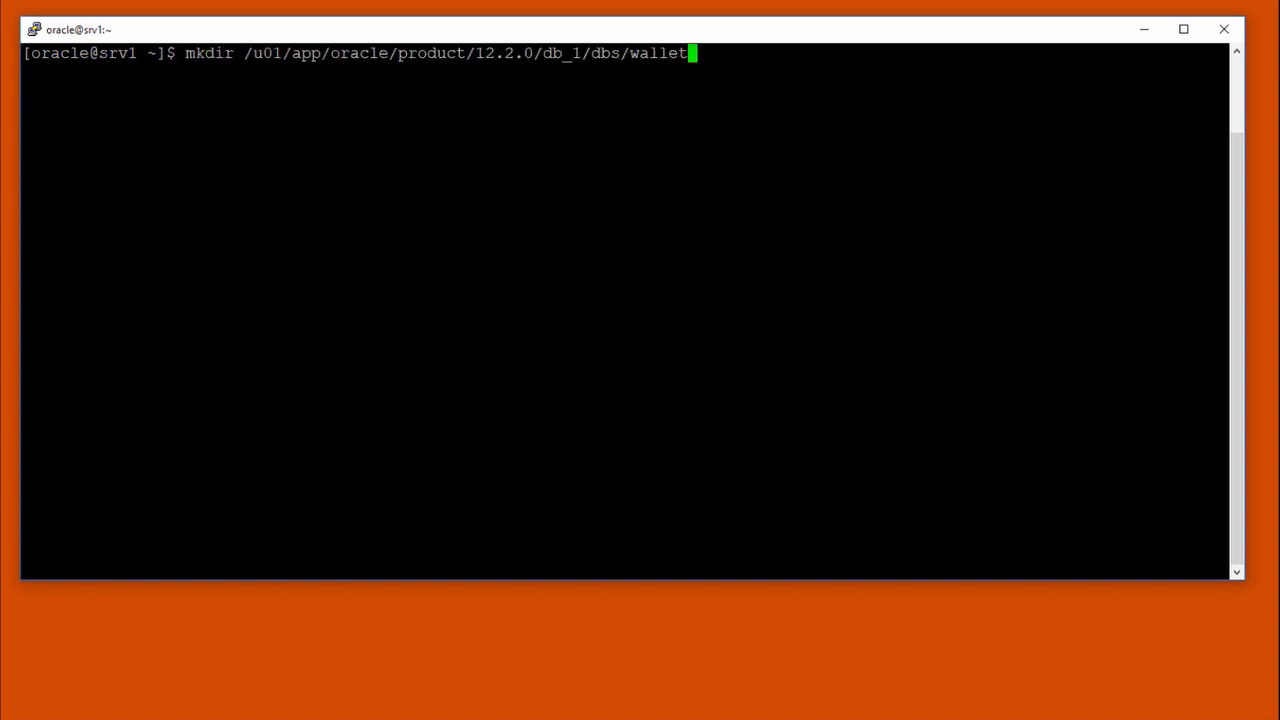
key(Return)
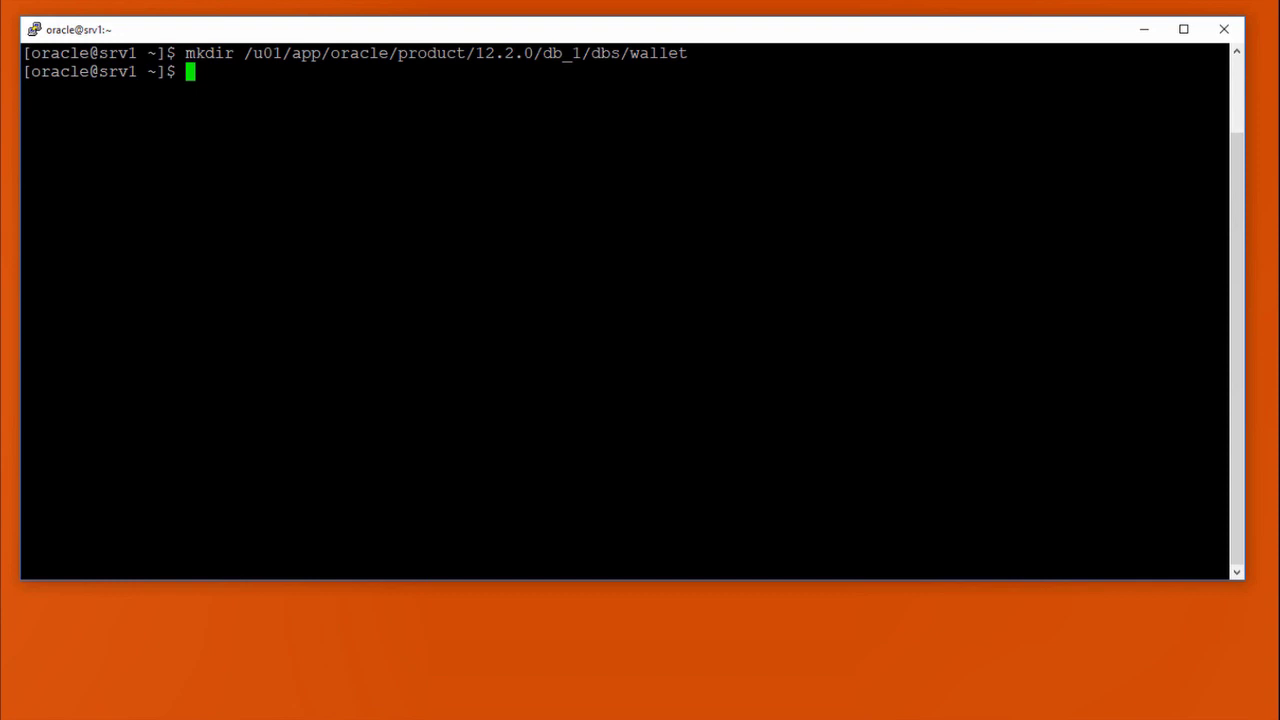
key(Return)
key(Return)
Step: Change into /media/sf_extdisk, list its *.zip files, and clear the screen
text(cd /media/sf)
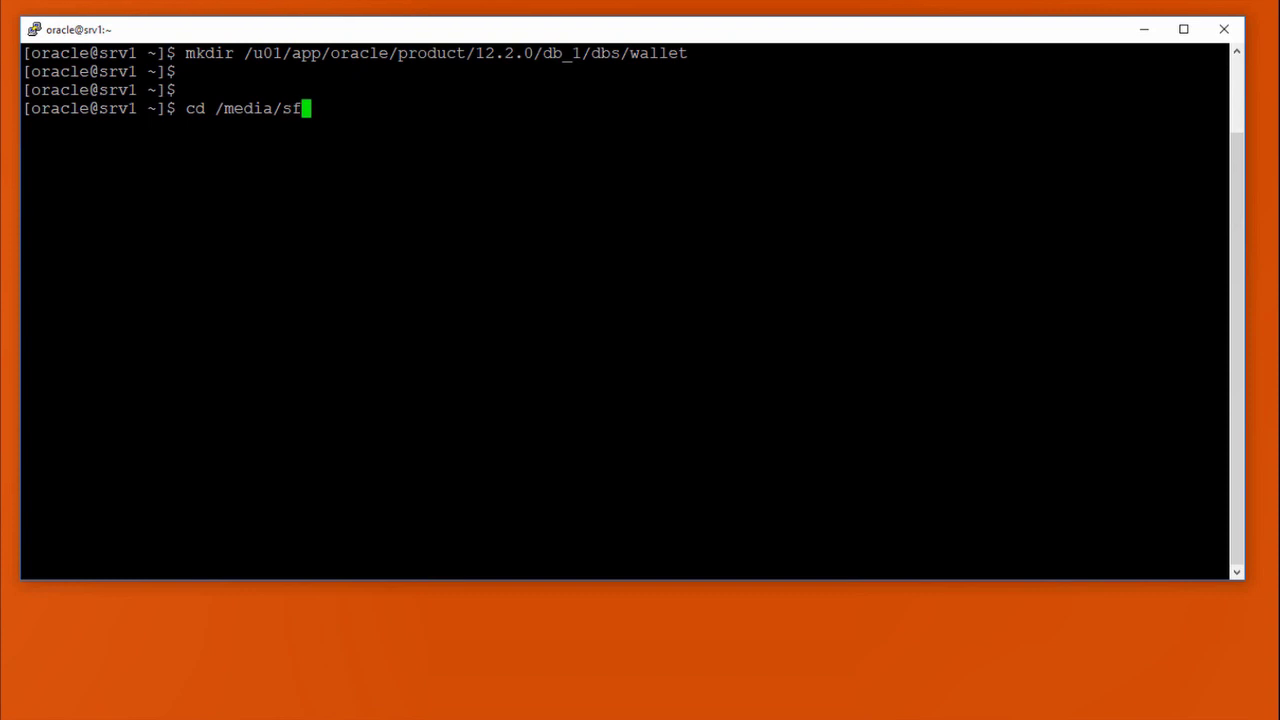
key(Tab)
key(Return)
text(l)
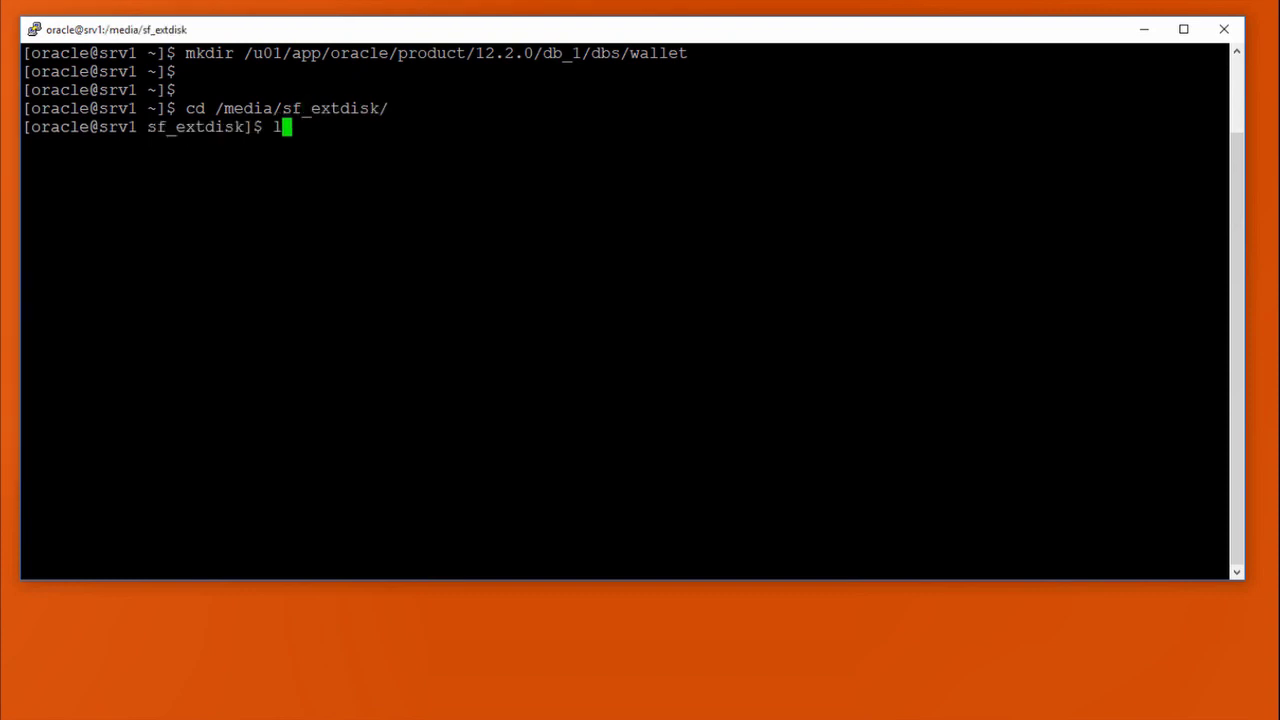
text(s *.zip)
key(Return)
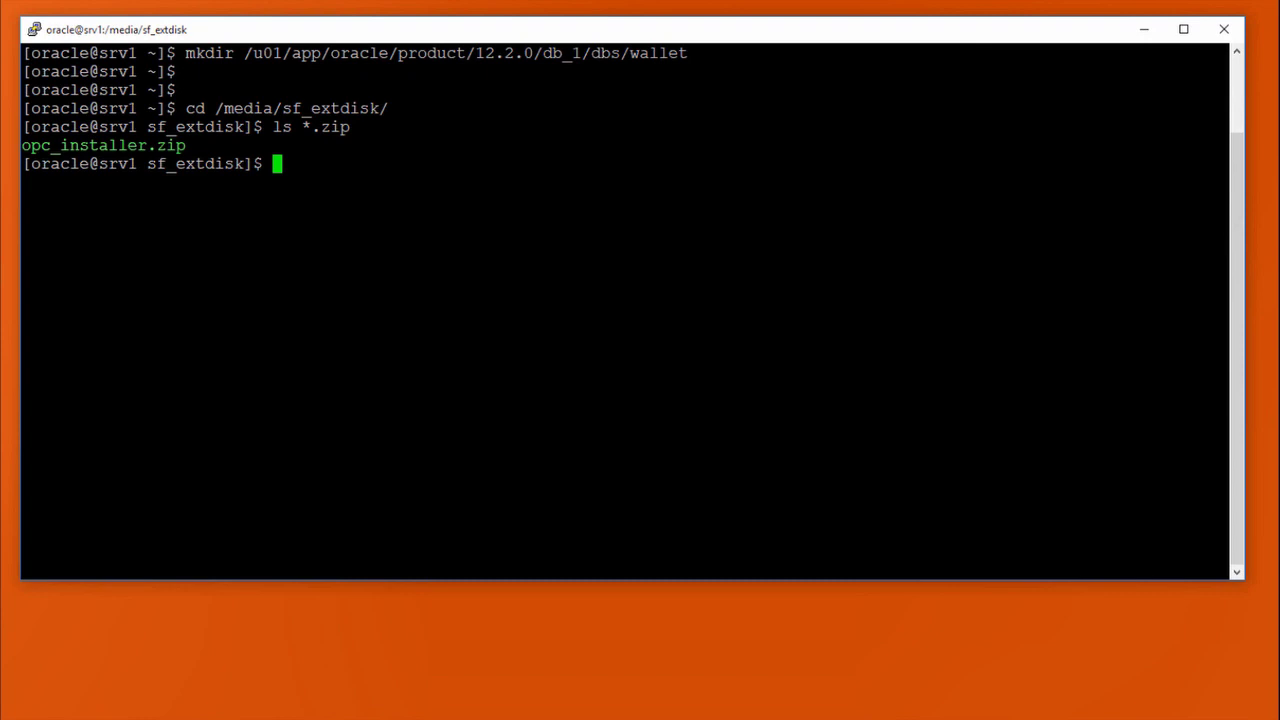
text(clear)
key(Return)
Step: Unzip opc_installer.zip to extract opc_install.jar and opc_readme.txt, then clear the terminal
text(unzip op)
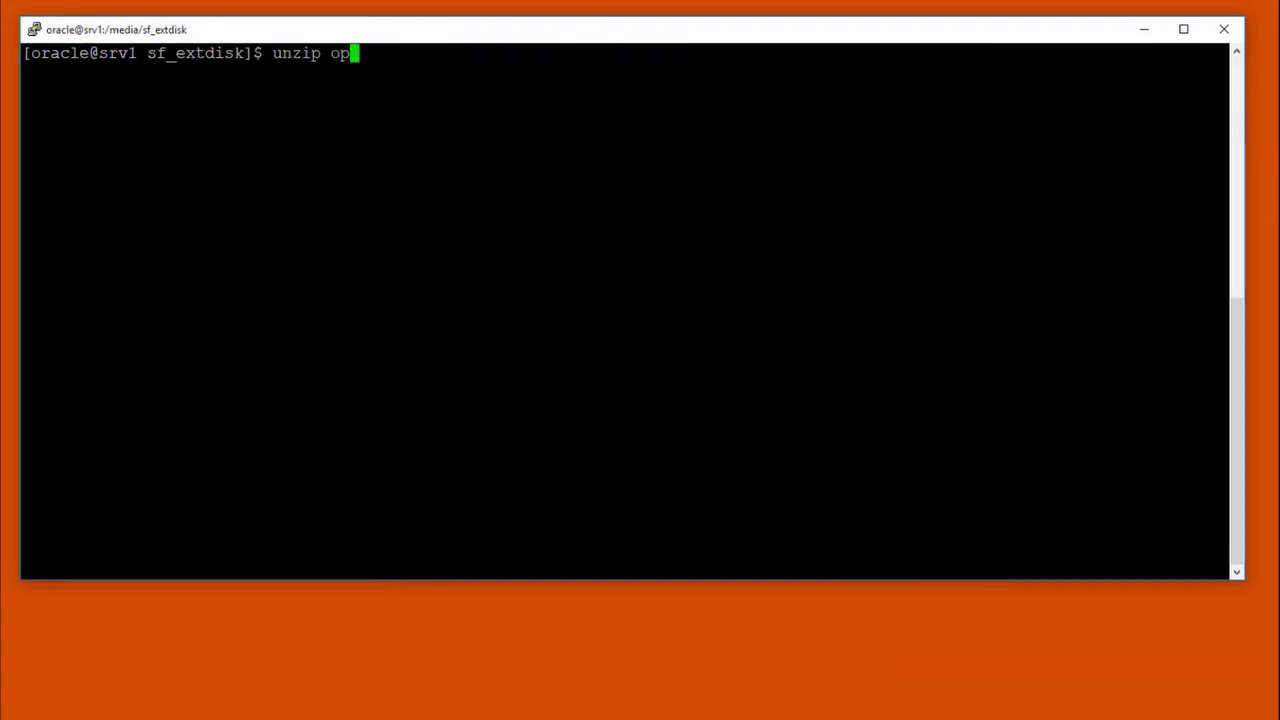
key(Tab)
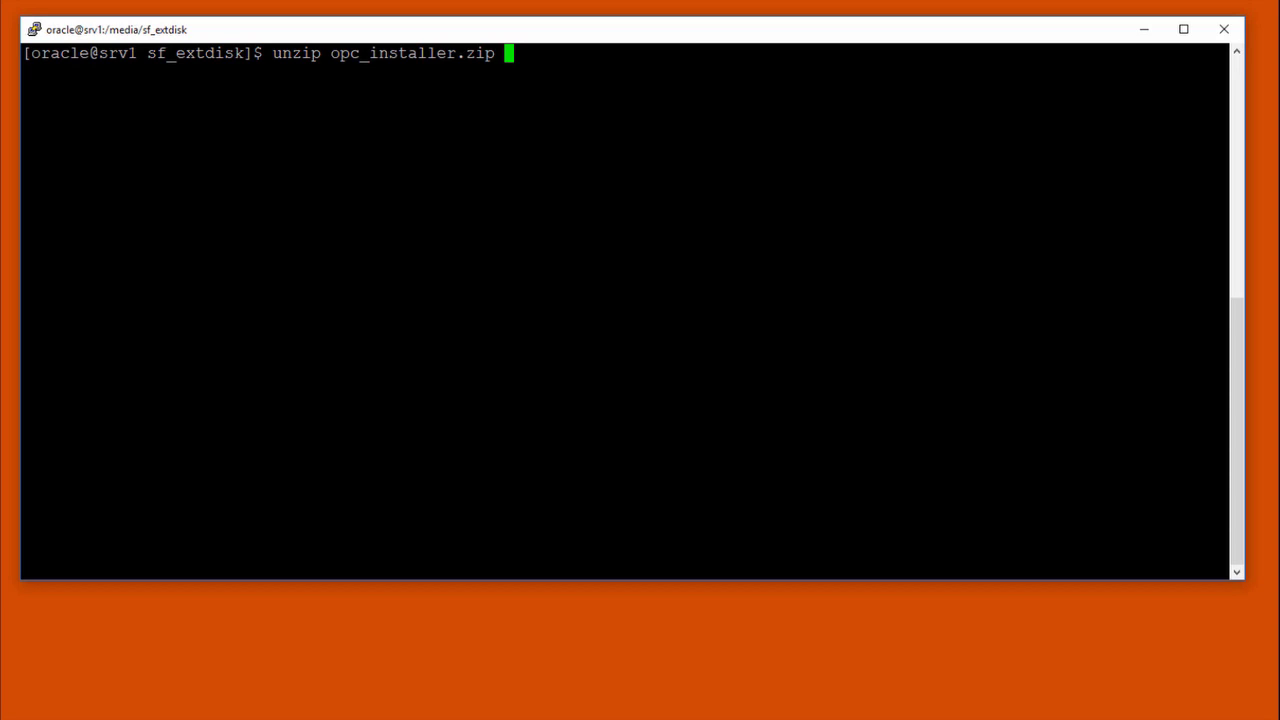
key(Return)
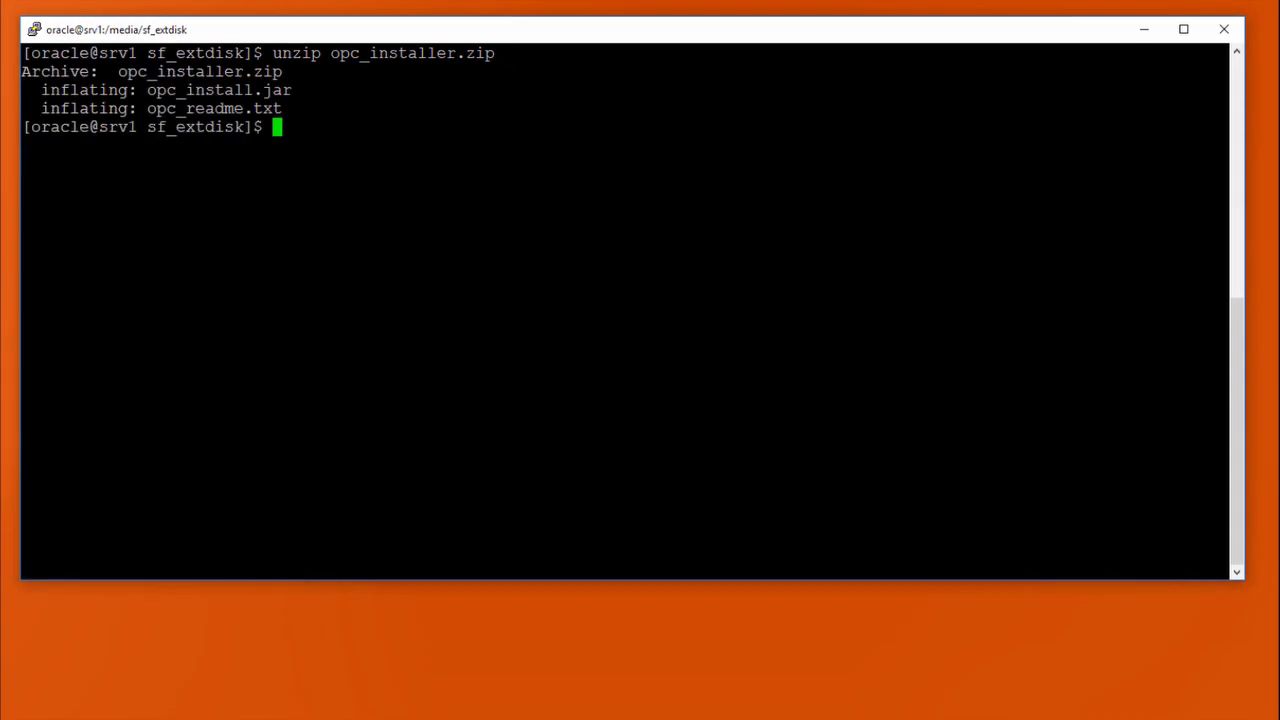
text(clear)
key(Return)
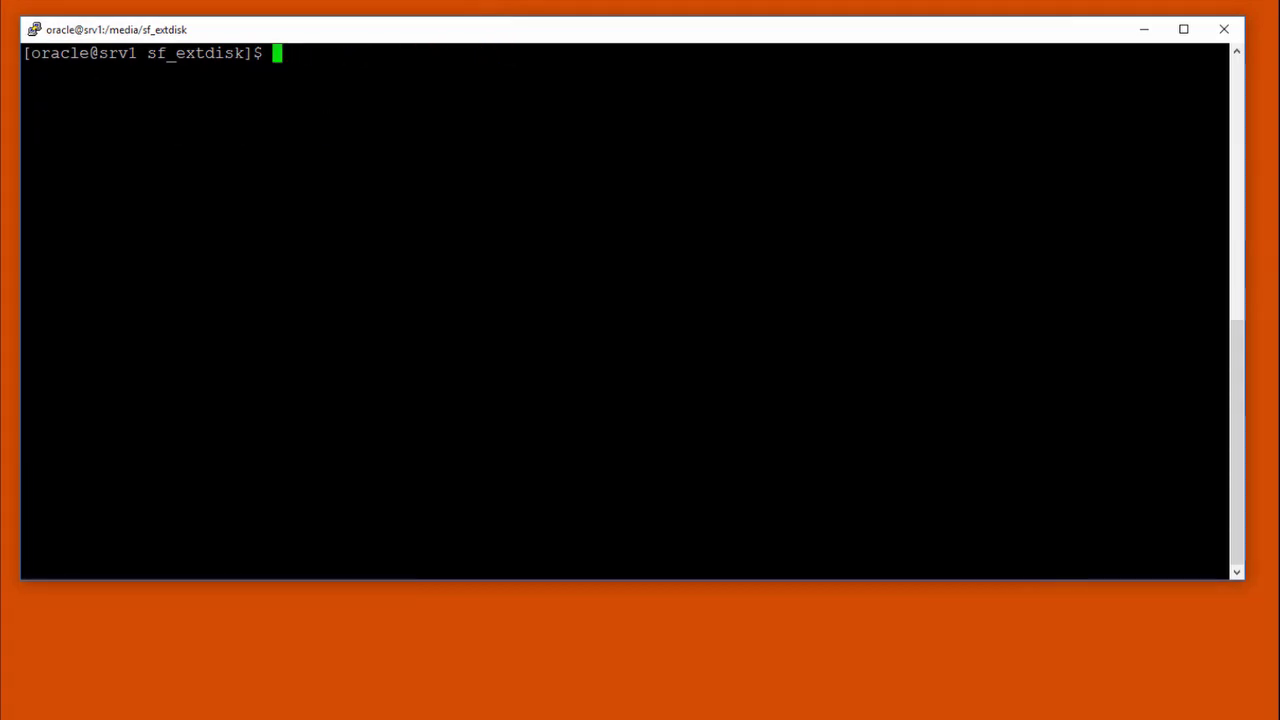
key(alt+Tab)
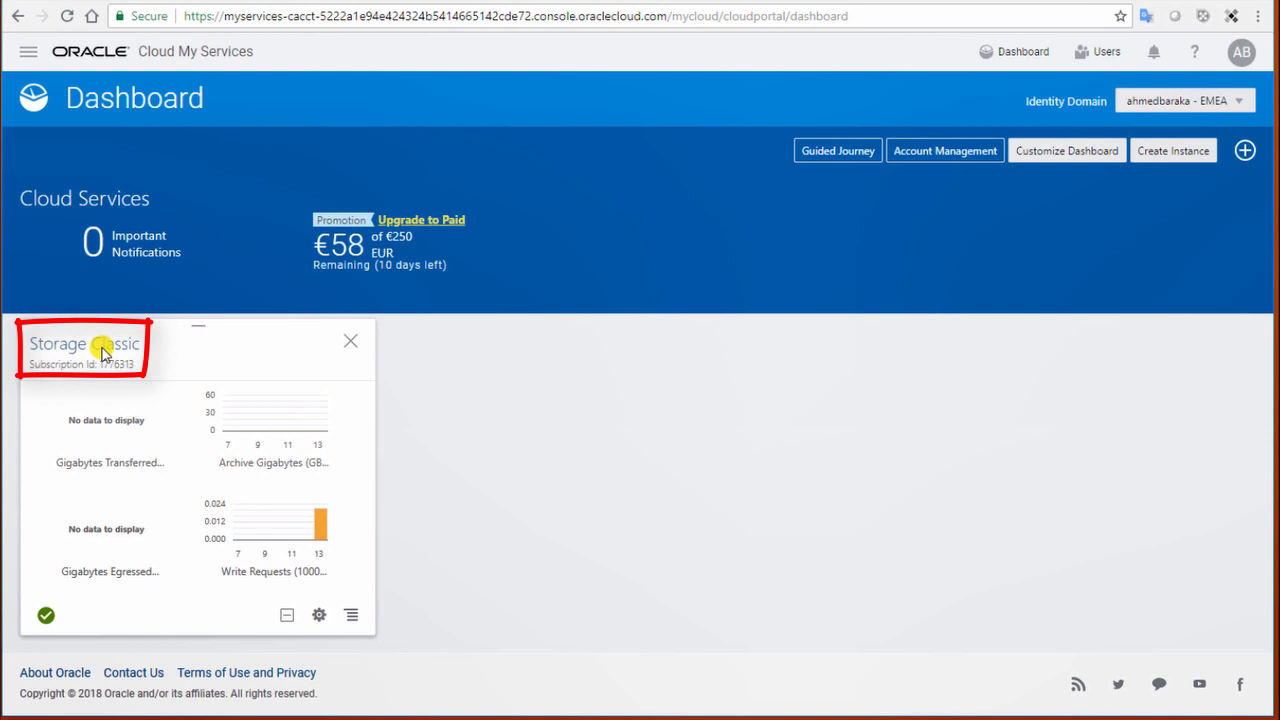
Step: Open the Storage Classic console, enter the ORADB_CLOUD container, and expand its Container Information
click(103, 350)
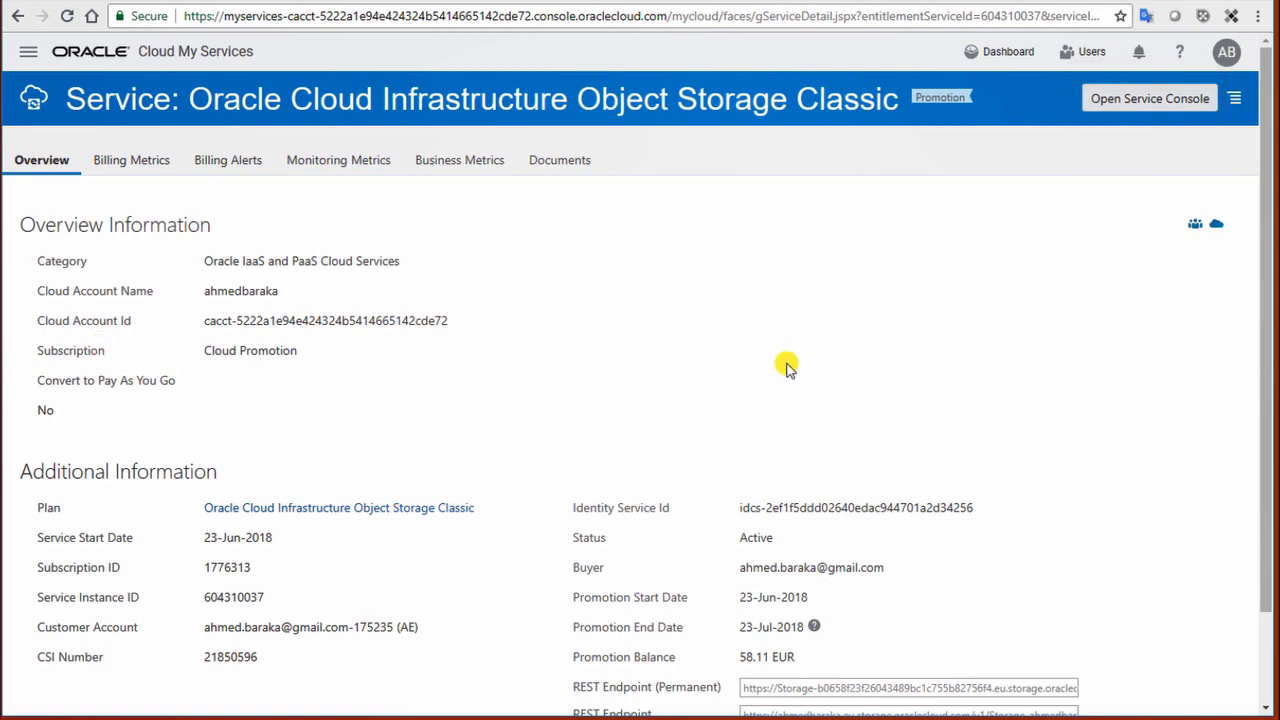
click(1136, 108)
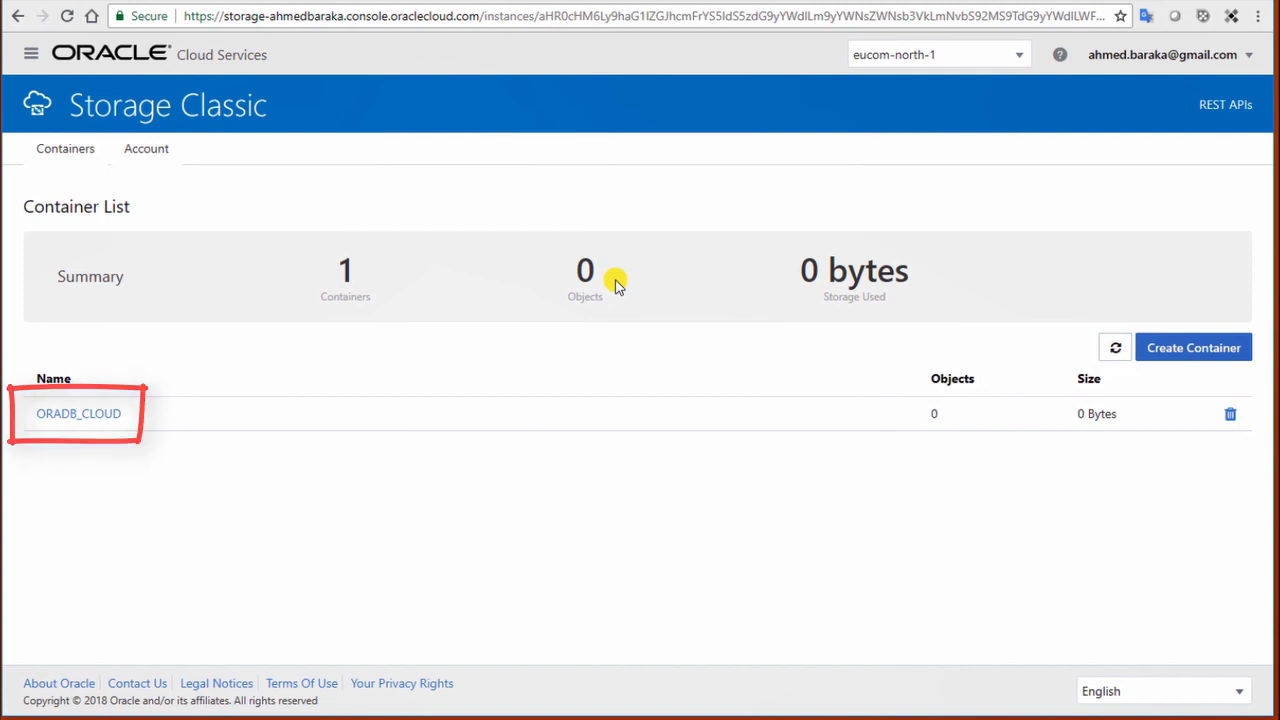
click(77, 414)
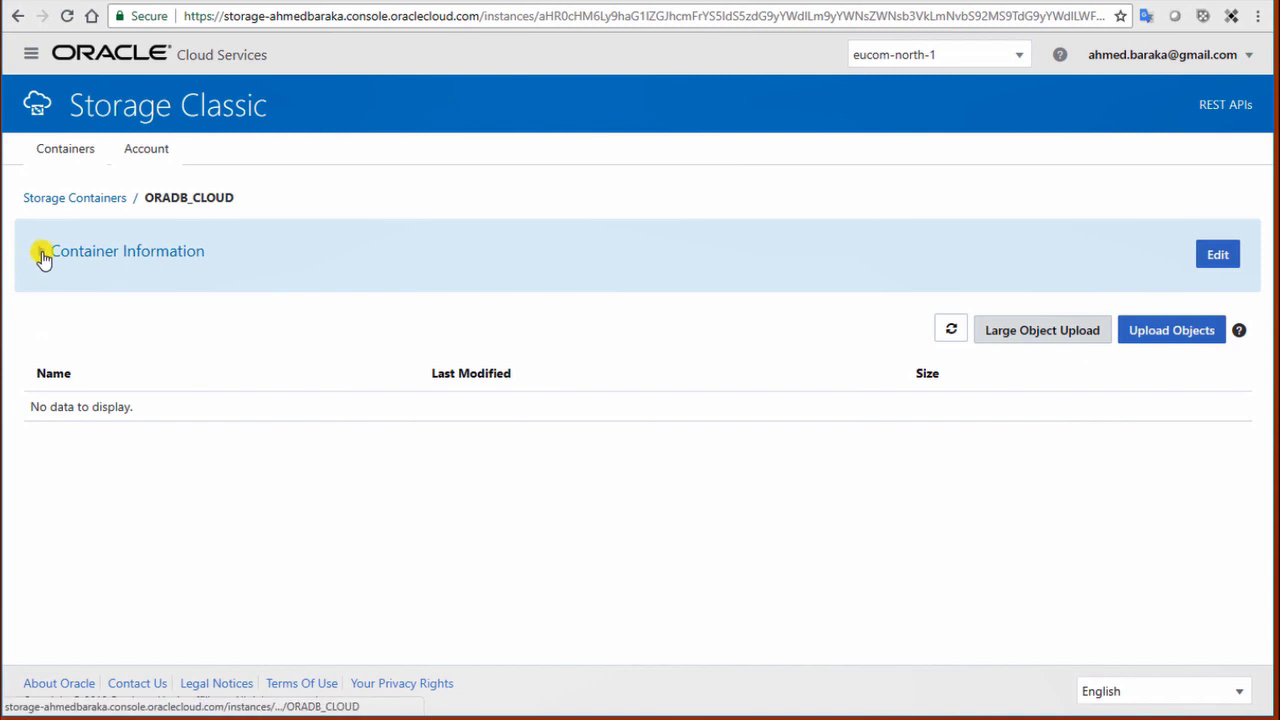
click(37, 256)
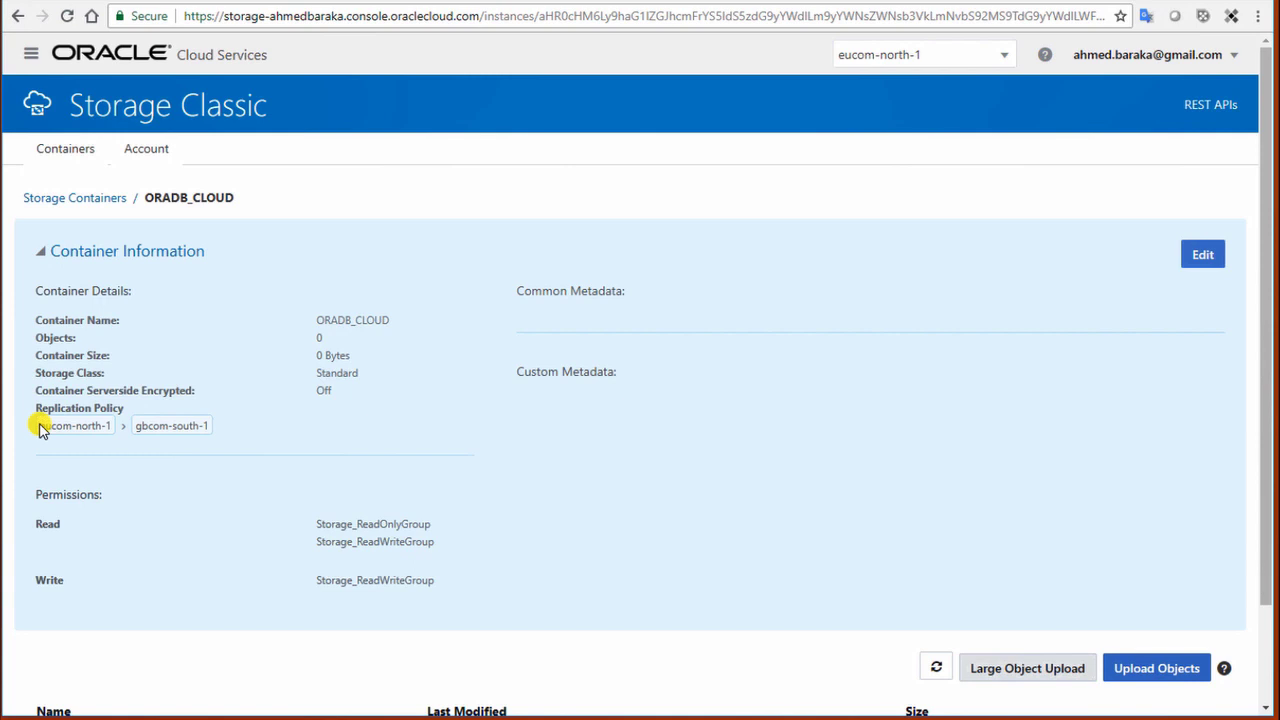
Step: Copy the data centre name eucom-north-1 from the Replication Policy and return to the Notepad notes
drag(40, 428, 112, 426)
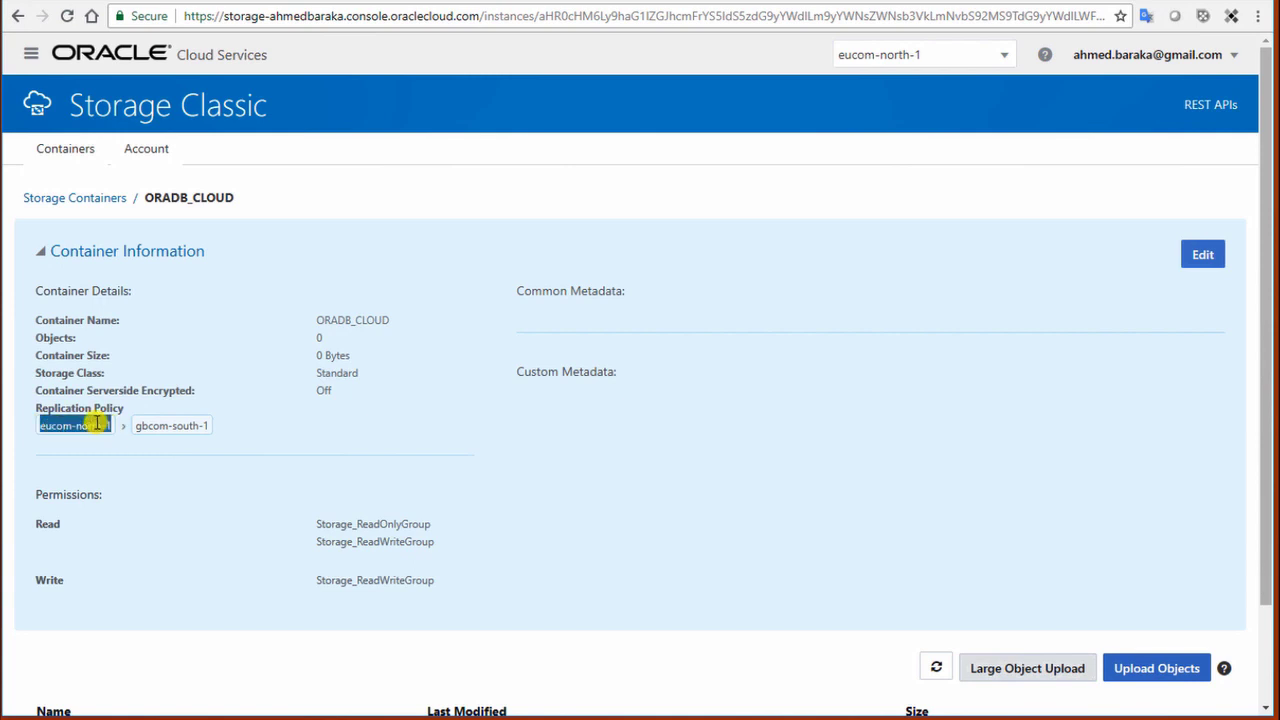
right_click(98, 425)
click(140, 437)
key(alt+Tab)
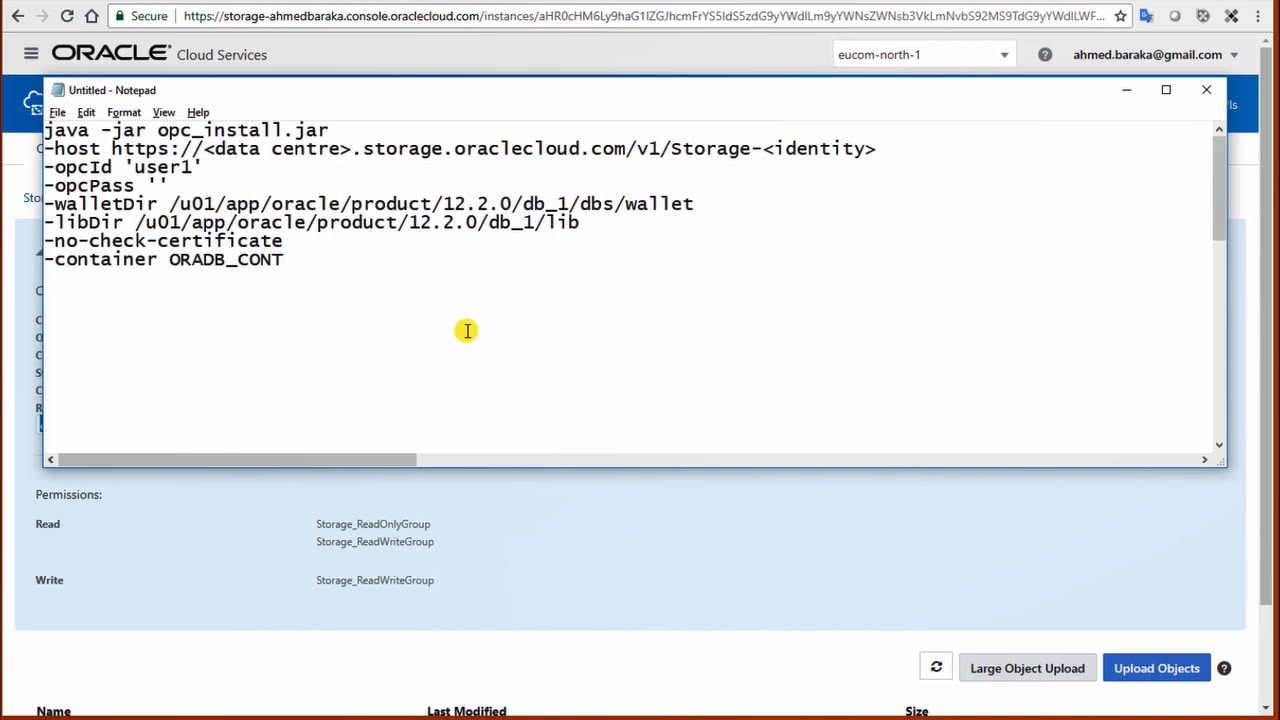
Step: On the -host line, replace the data centre placeholder with eucom-north-1 and <identity> with the account's identity domain
click(204, 149)
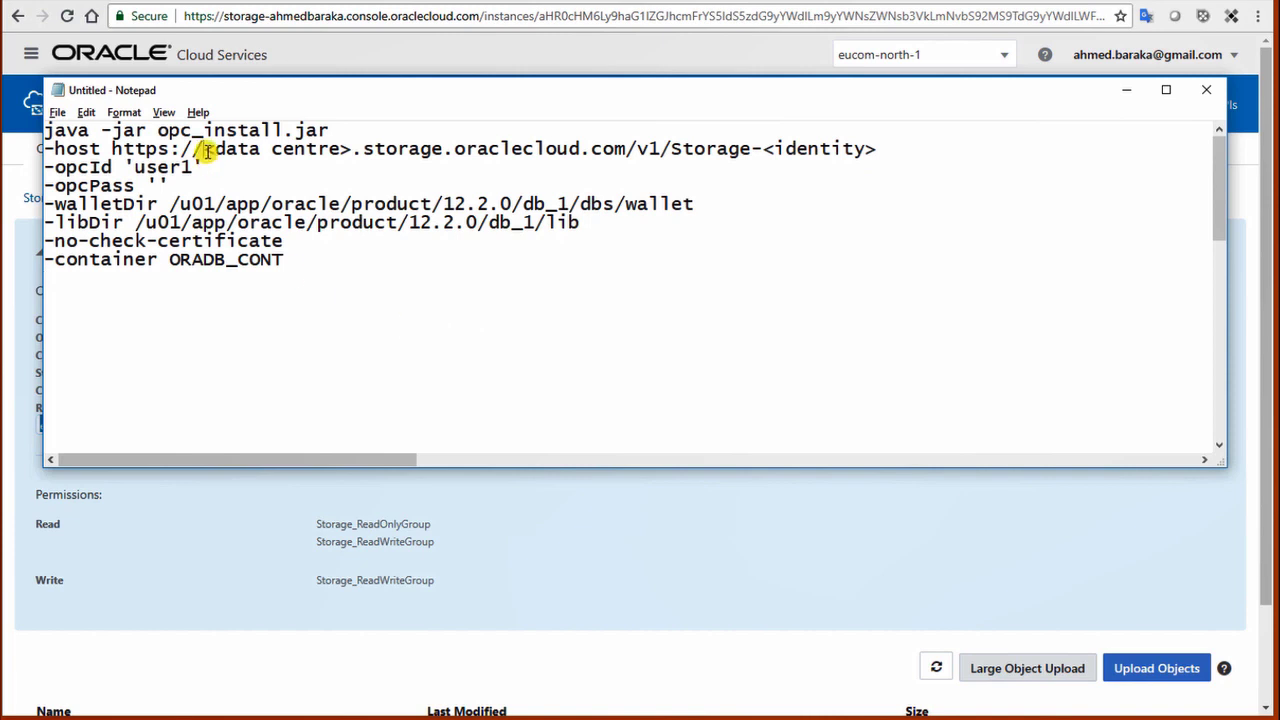
drag(204, 149, 348, 152)
right_click(348, 152)
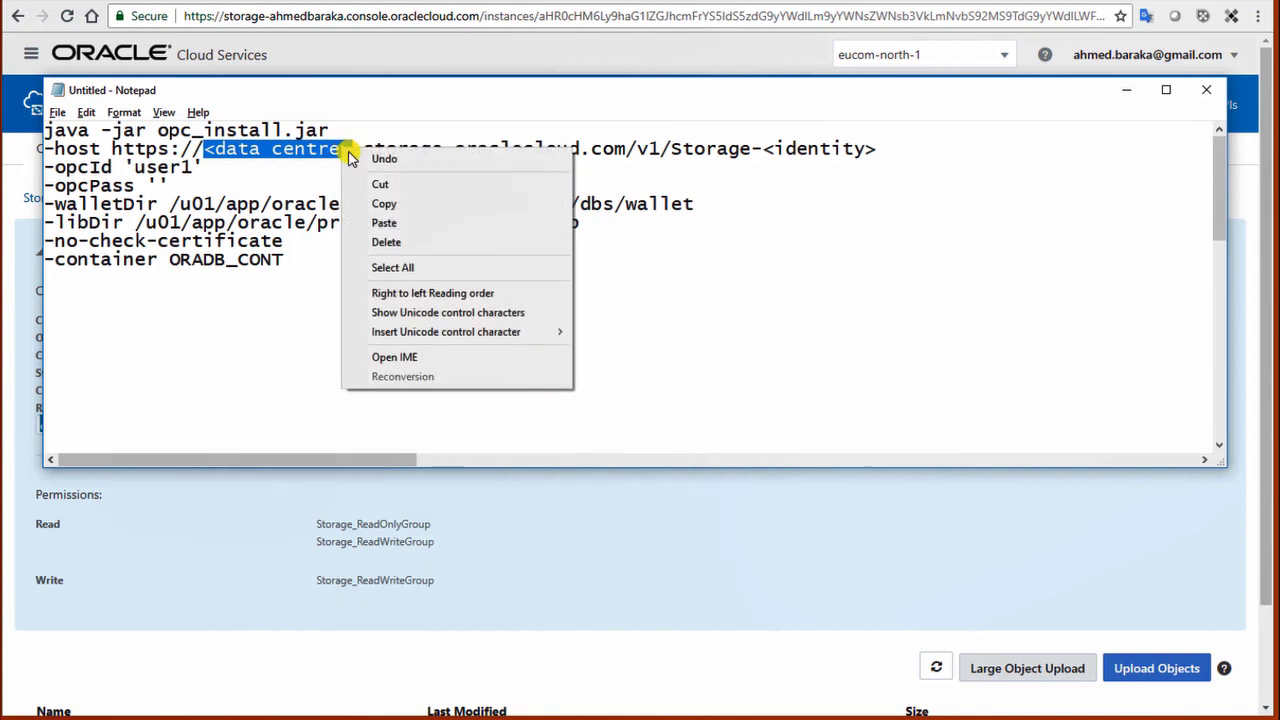
click(385, 223)
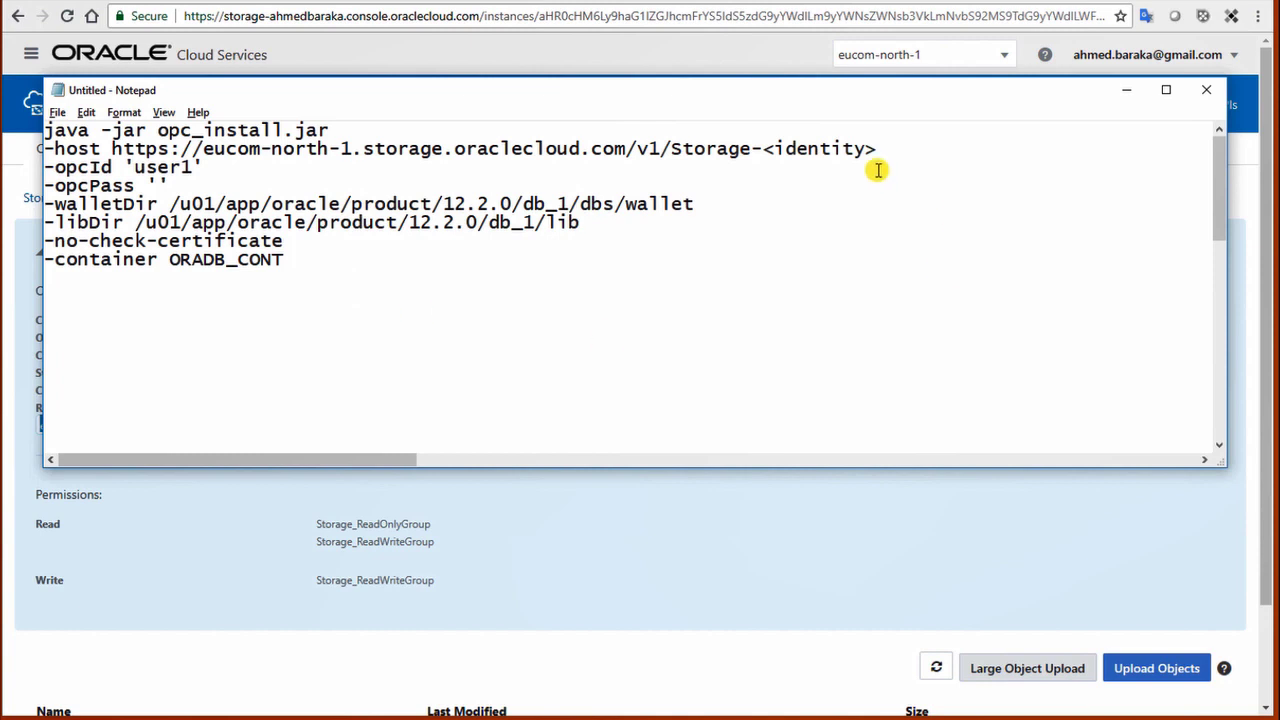
click(766, 150)
drag(766, 150, 878, 150)
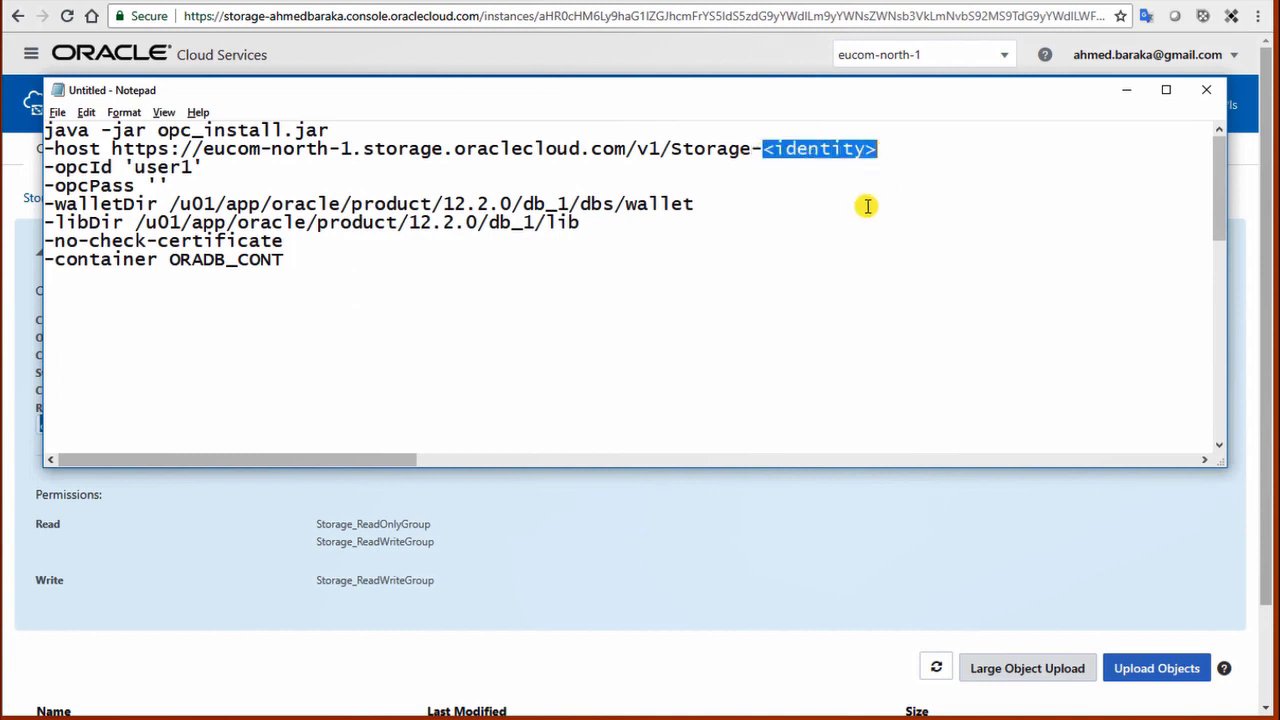
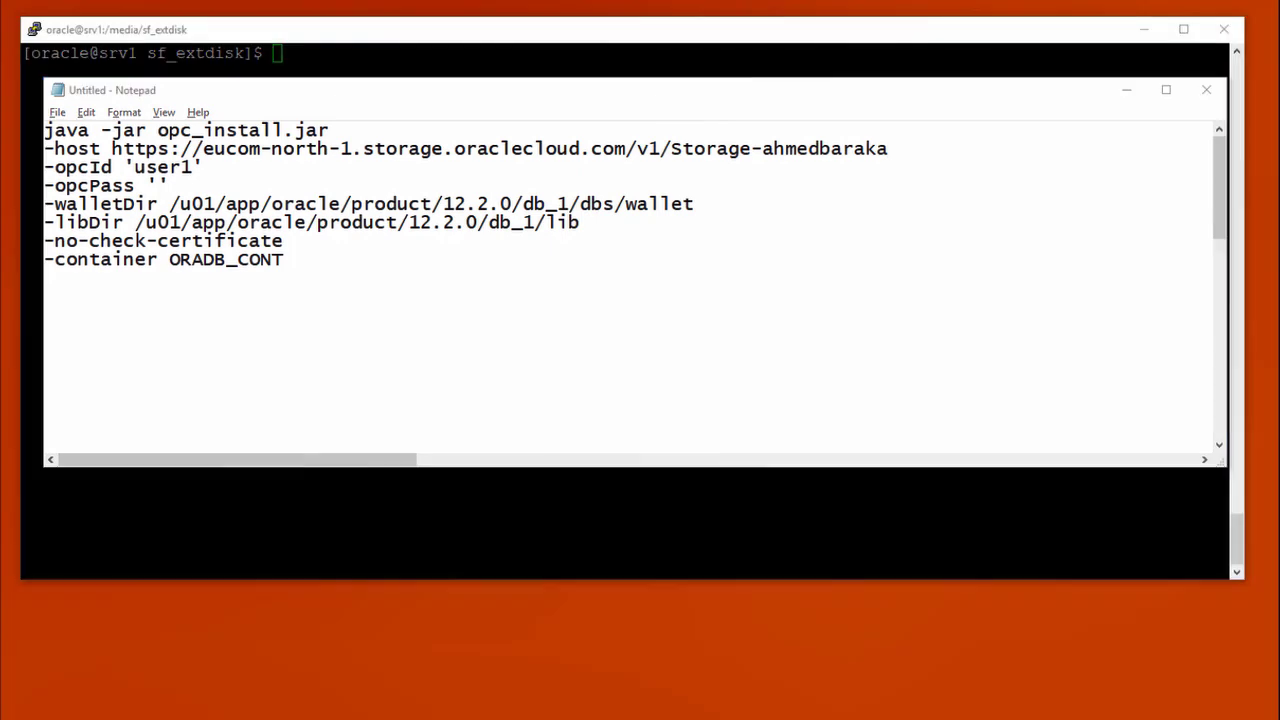
Step: Enter the account password for -opcPass and correct the container name to ORADB_CLOUD
click(161, 186)
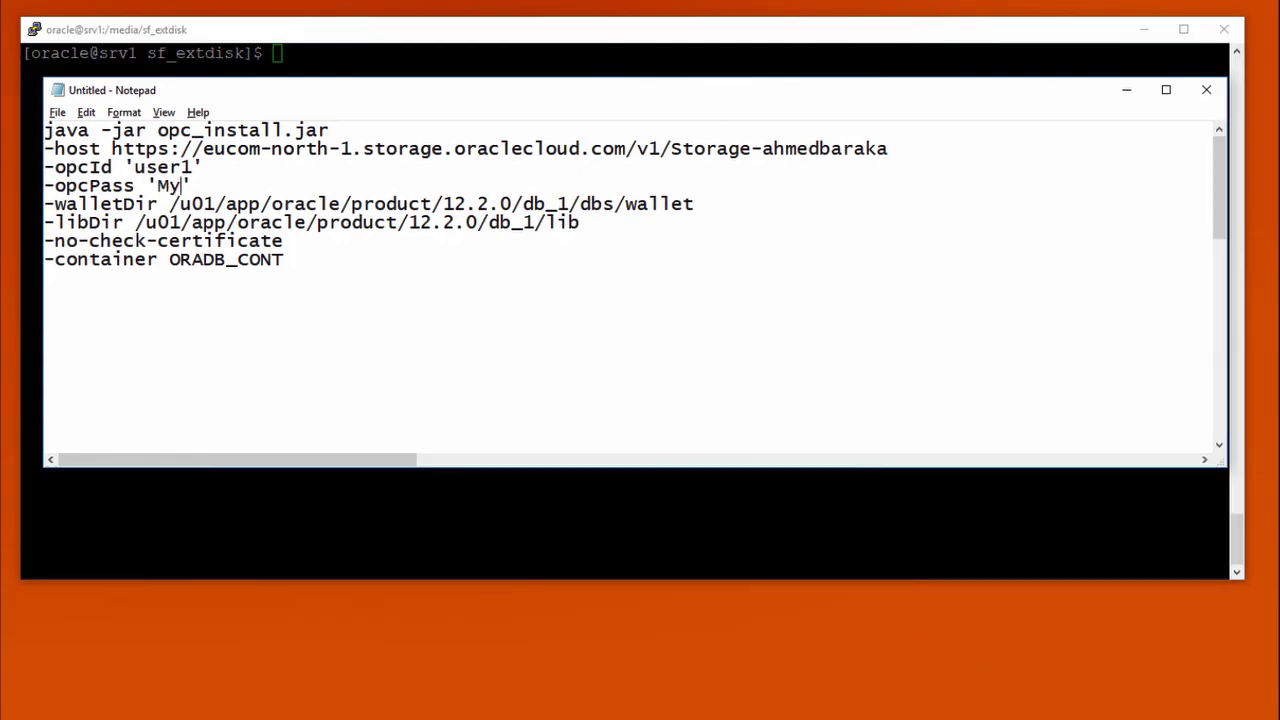
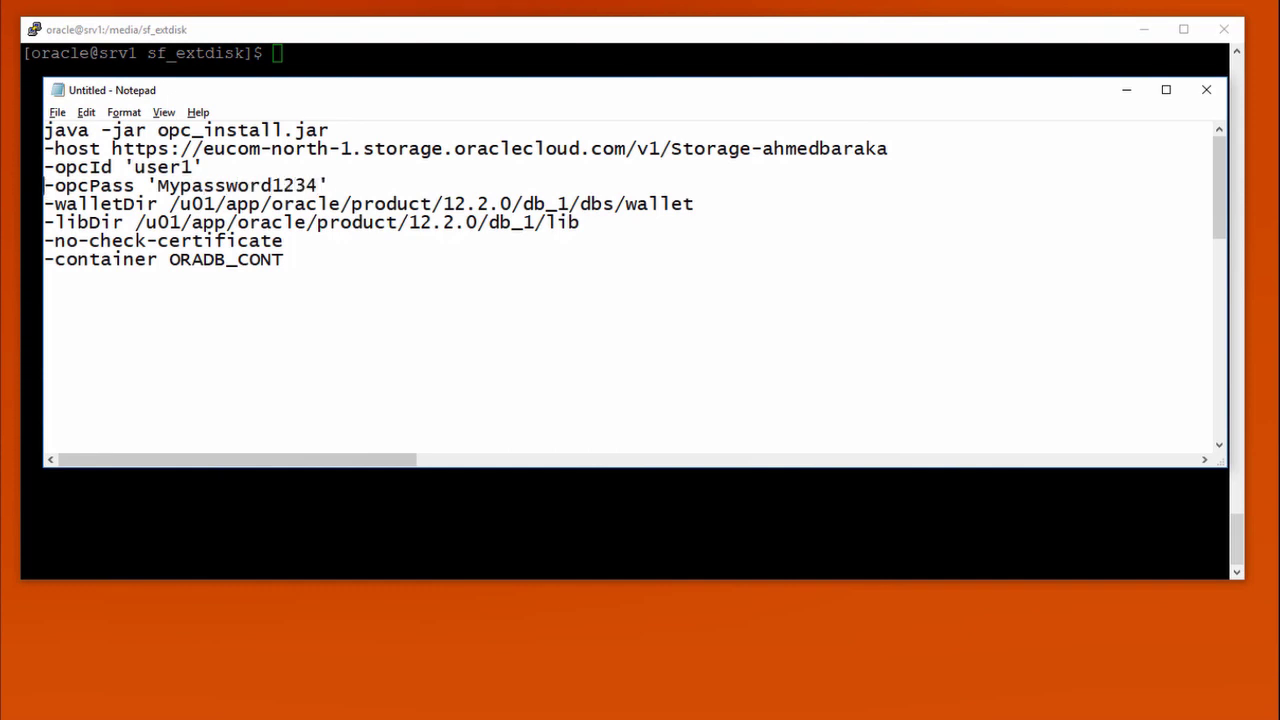
click(44, 204)
key(Down)
key(Down)
key(Down)
key(End)
key(BackSpace)
key(BackSpace)
key(BackSpace)
text(LOUD)
Step: Join the -host through -no-check-certificate options onto the first command line
key(Delete)
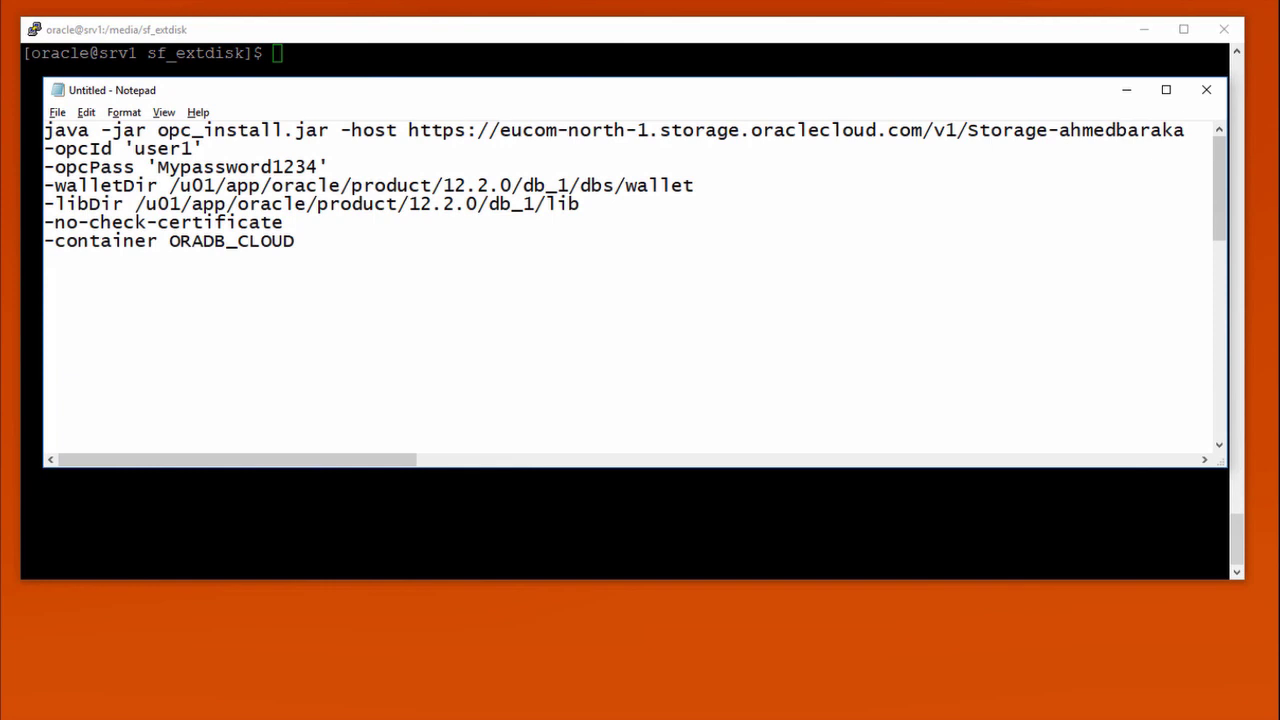
key(Delete)
key(End)
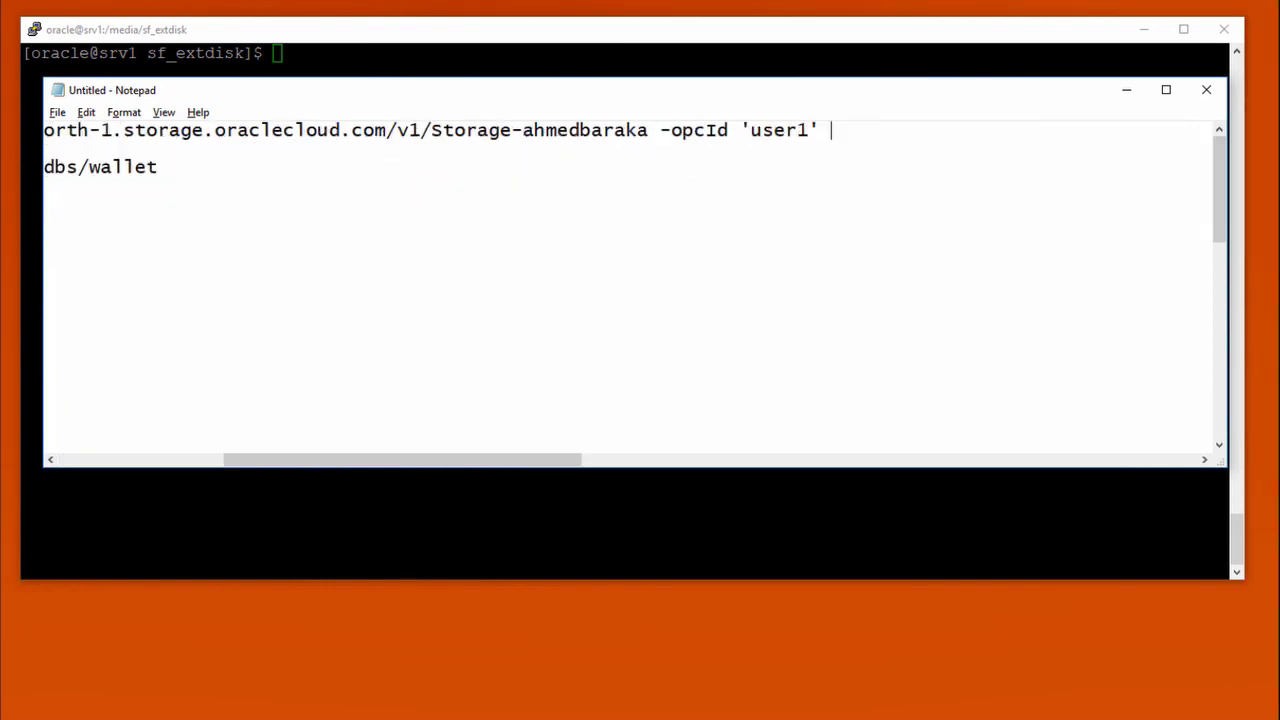
key(Delete)
key(End)
key(Delete)
key(End)
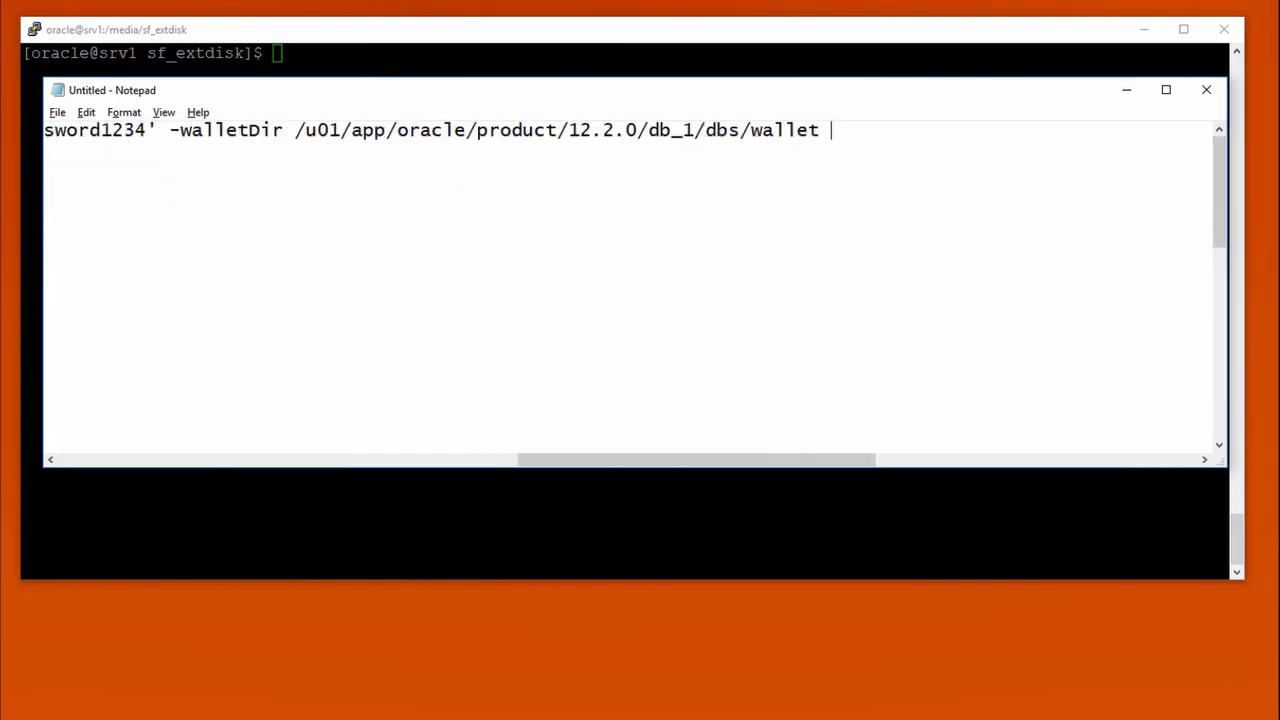
key(Delete)
key(End)
key(Delete)
key(End)
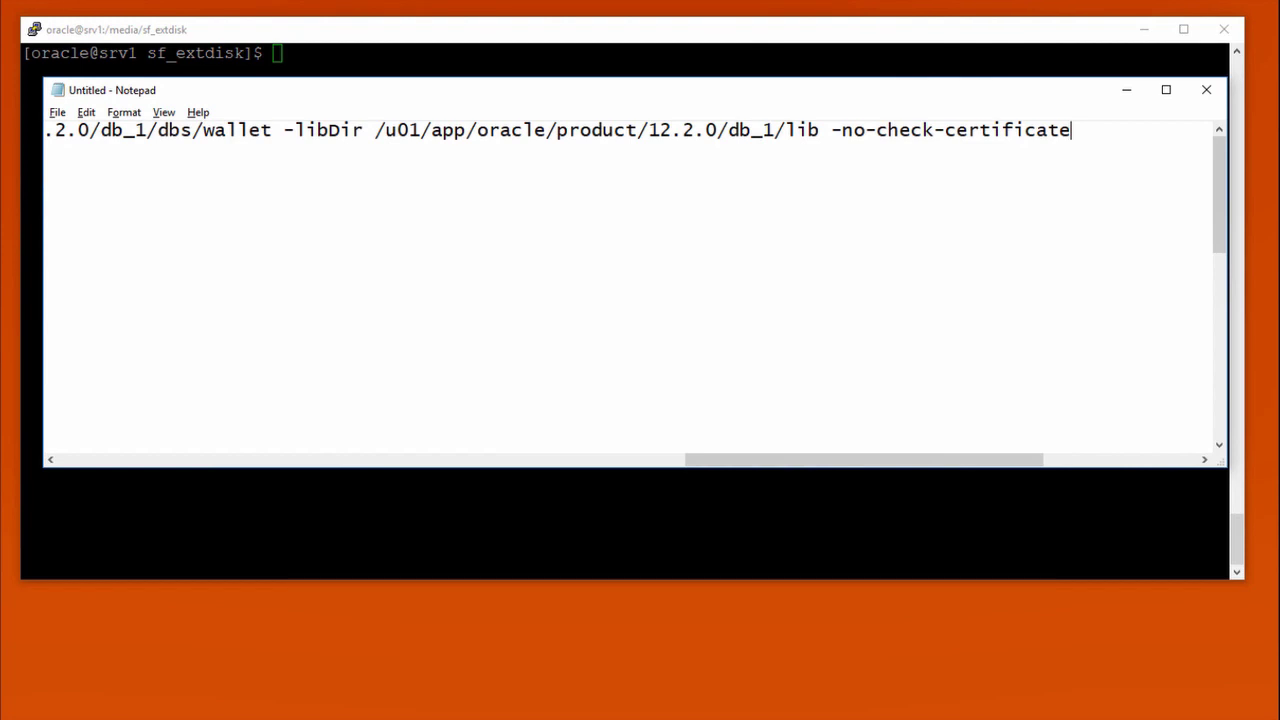
Step: Join the -container option, then select and copy the whole one-line install command
key(Home)
key(End)
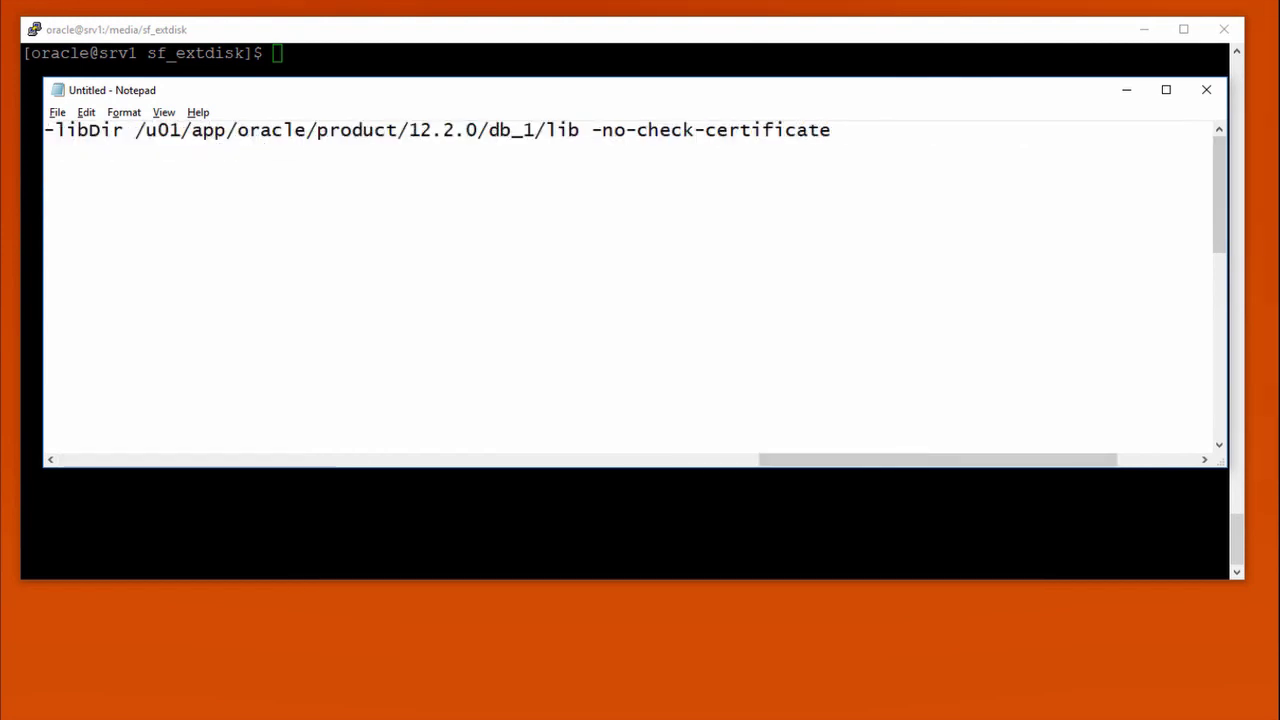
key(Delete)
key(End)
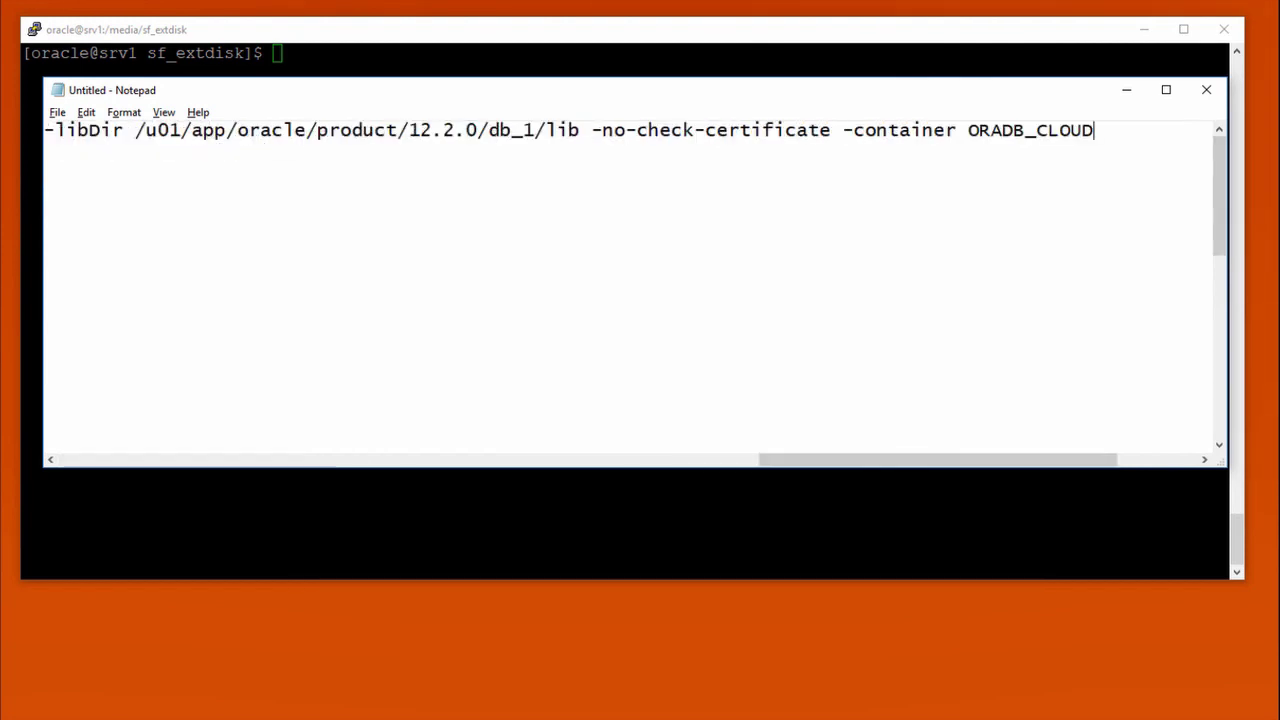
key(Home)
key(shift+End)
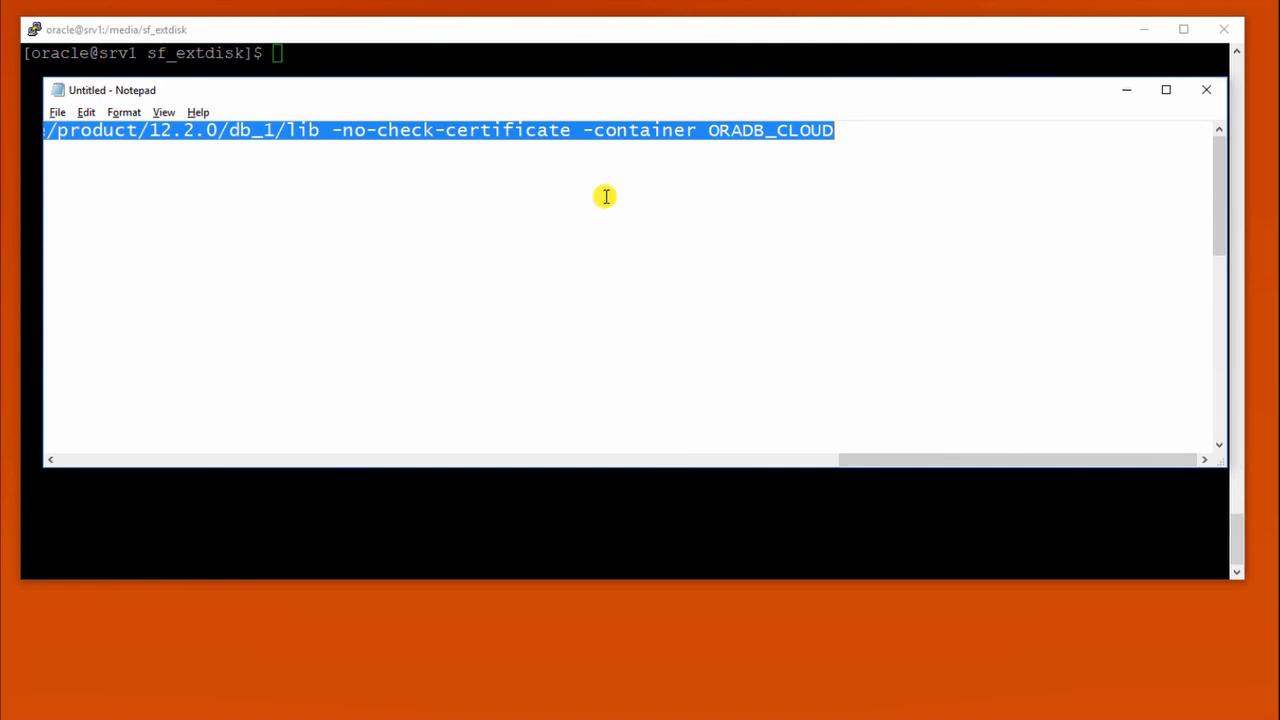
right_click(470, 131)
click(527, 187)
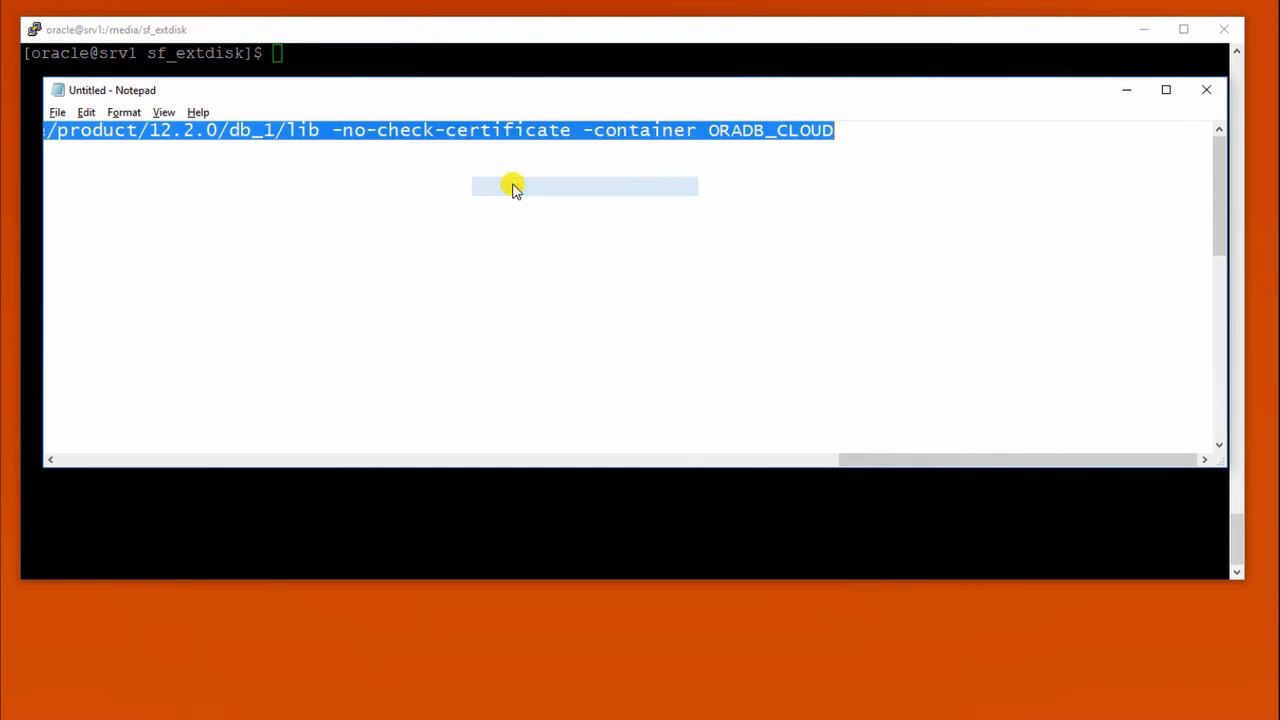
Step: Paste and run the opc_install.jar command in the PuTTY session
click(555, 35)
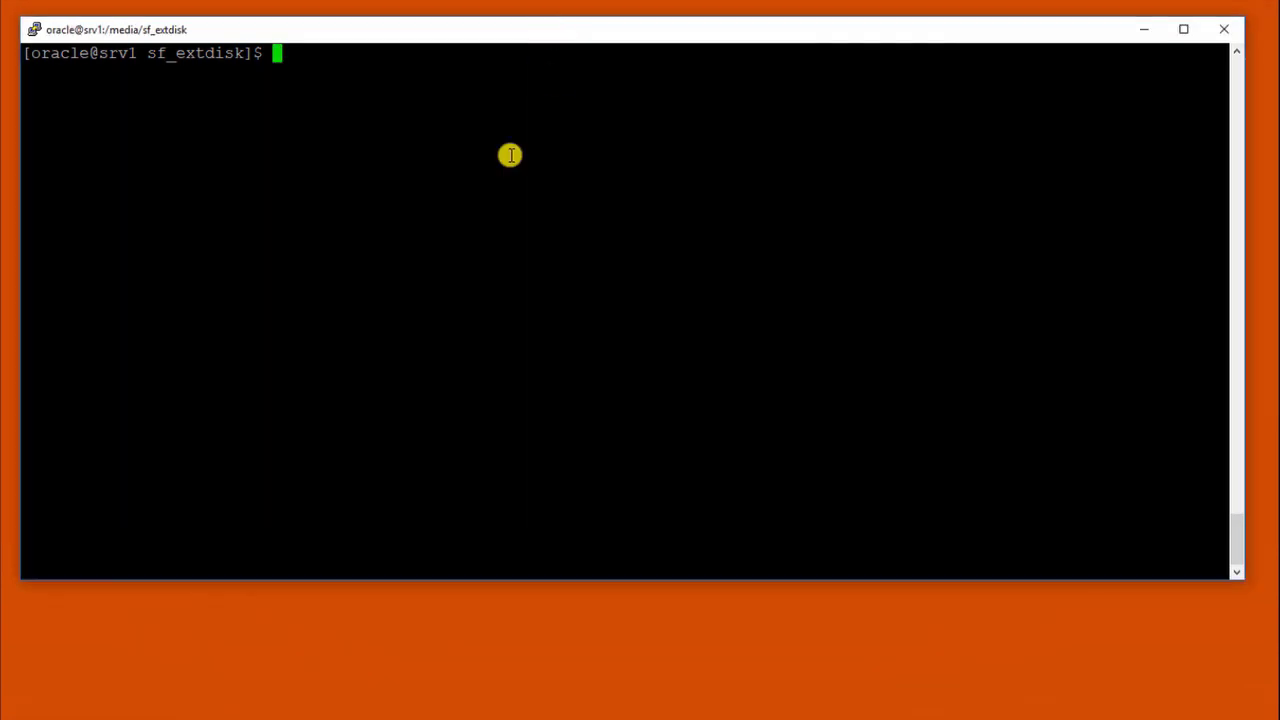
right_click(509, 180)
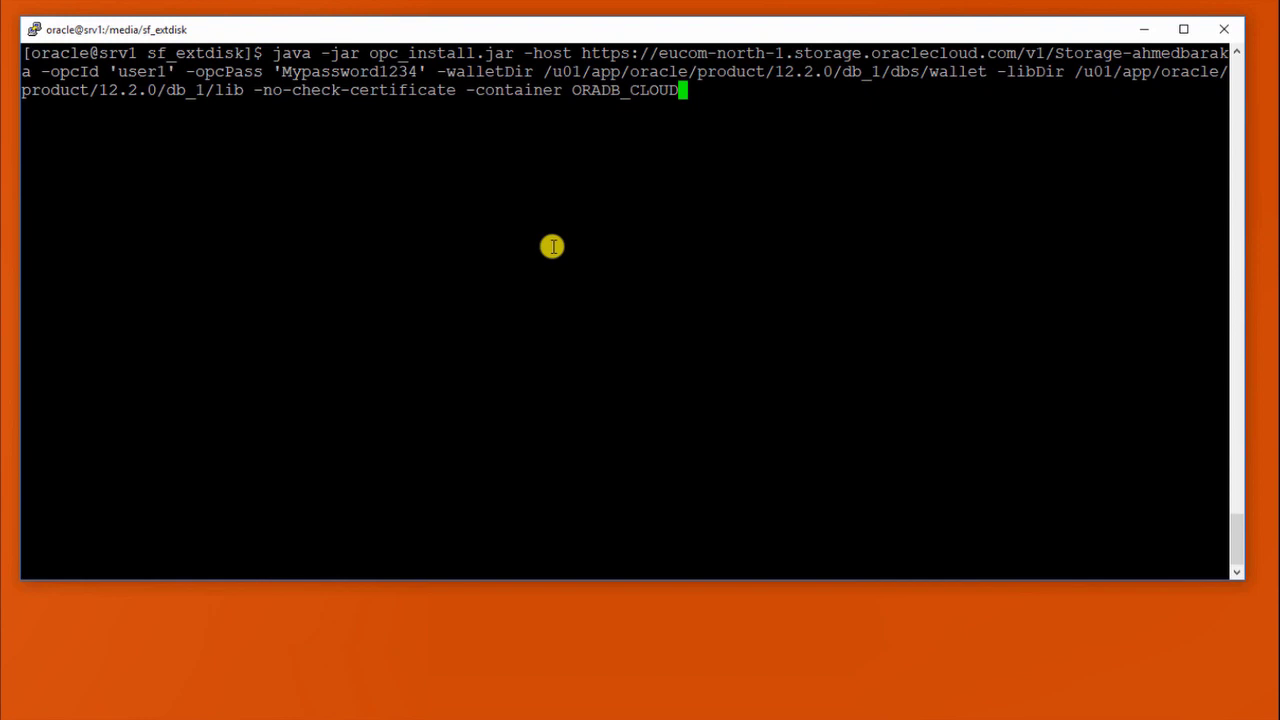
key(Return)
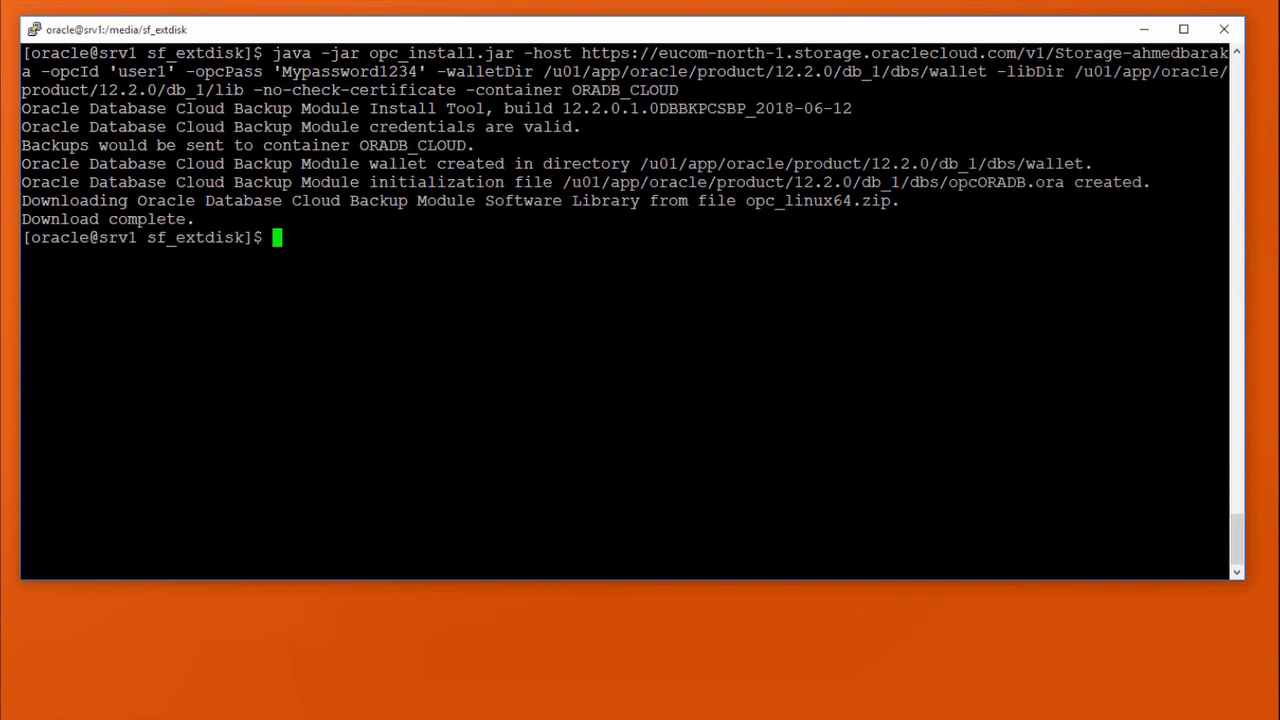
Step: Confirm libopc.so exists, display opcORADB.ora, then clear the terminal
text(ls /u01/app/oracle/product/12.2.0/db_1/lib/libopc.so)
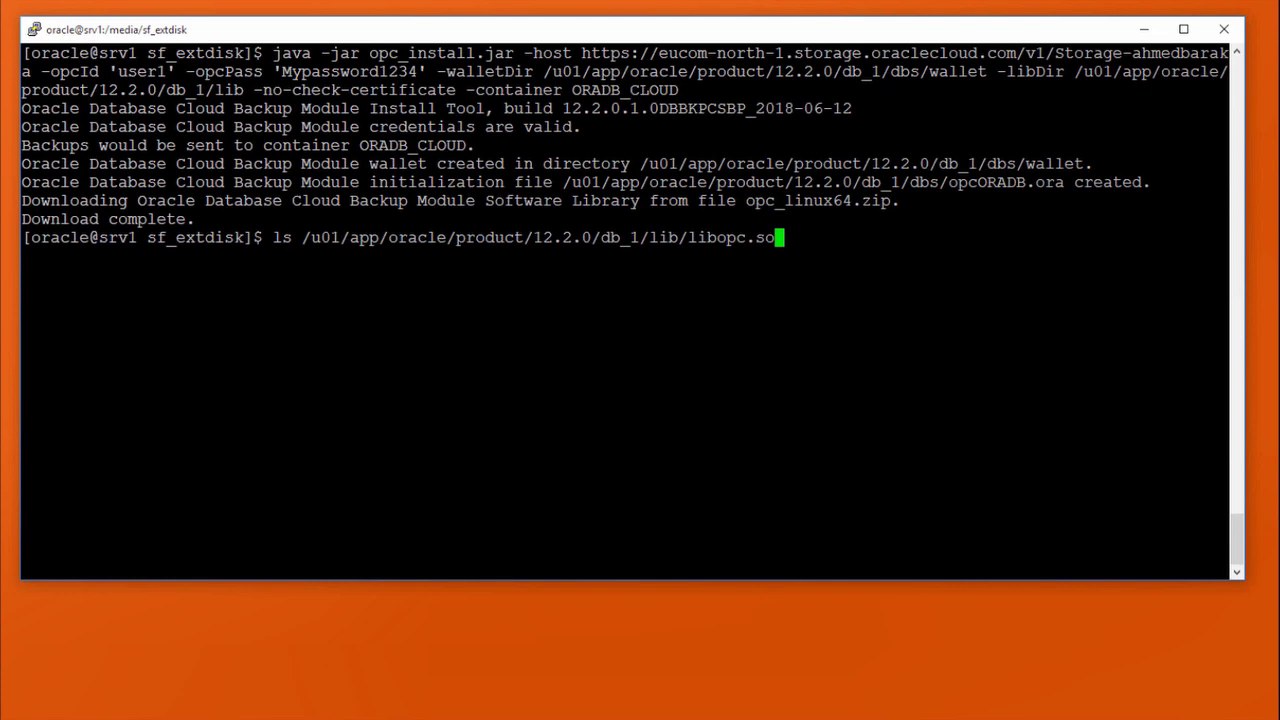
key(Return)
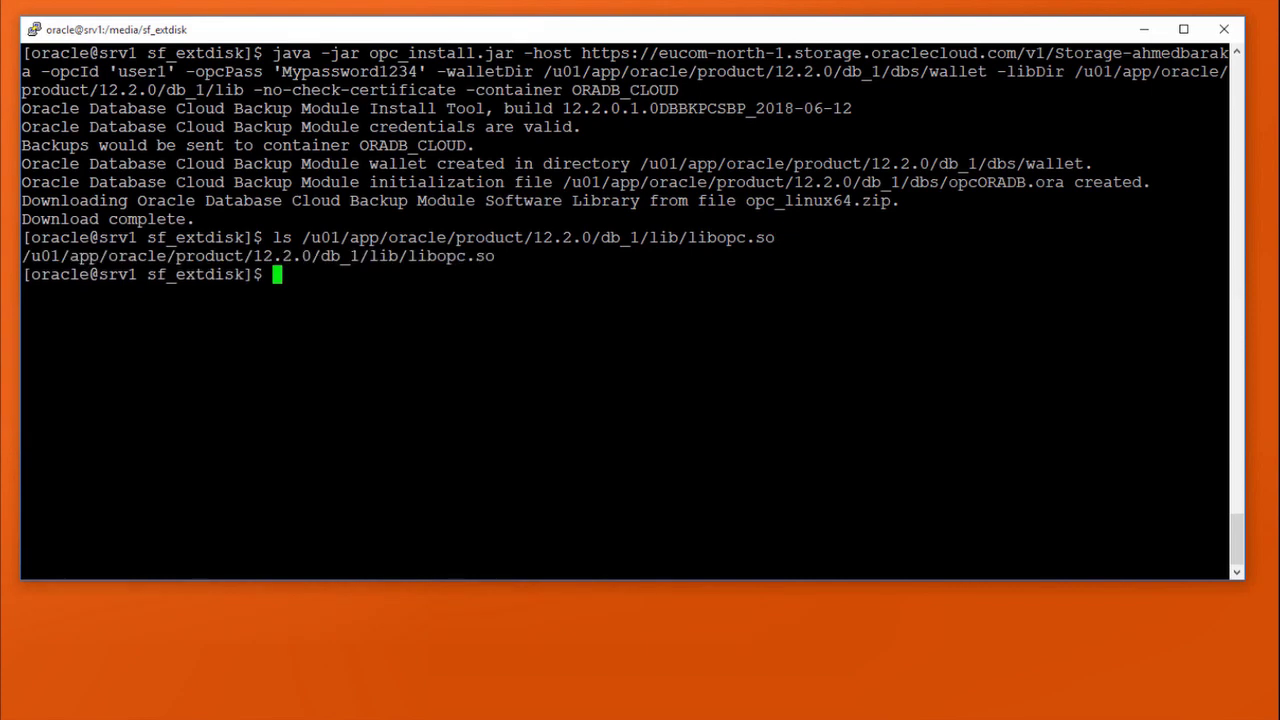
text(cat /u01/app/oracle/product/12.2.0/db_1/dbs/opcORADB.ora)
key(Return)
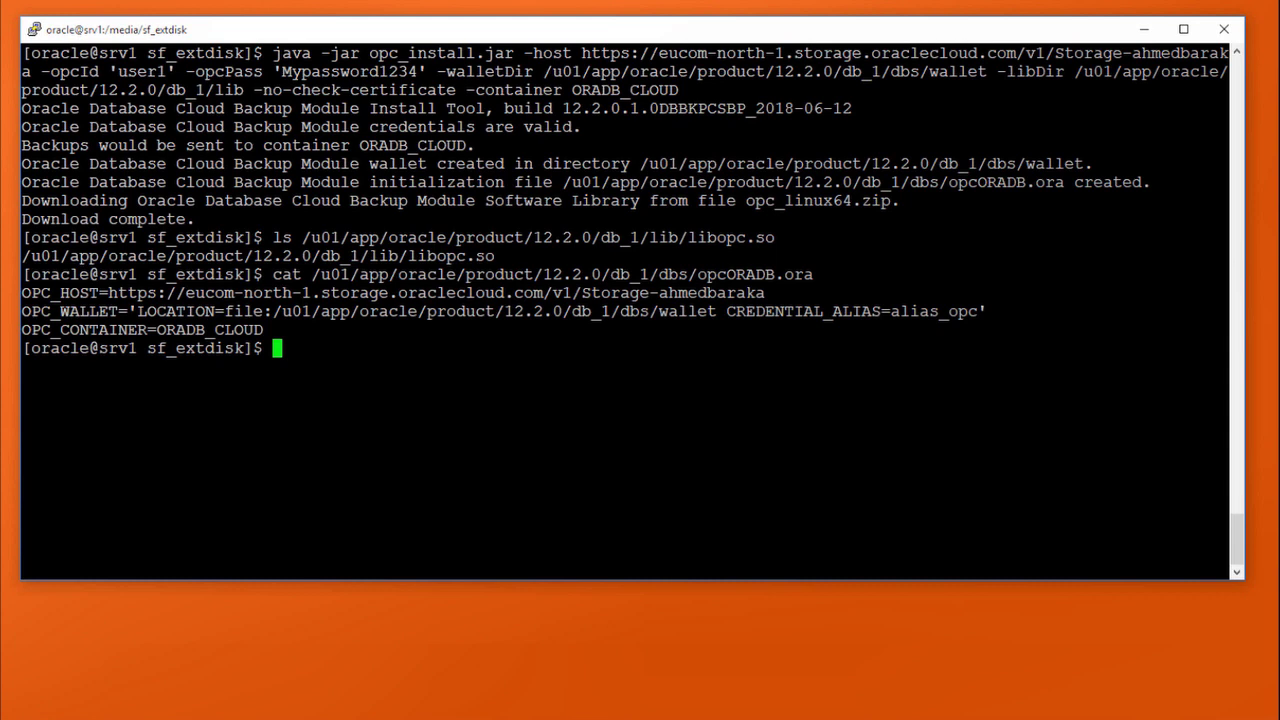
text(clear)
key(Return)
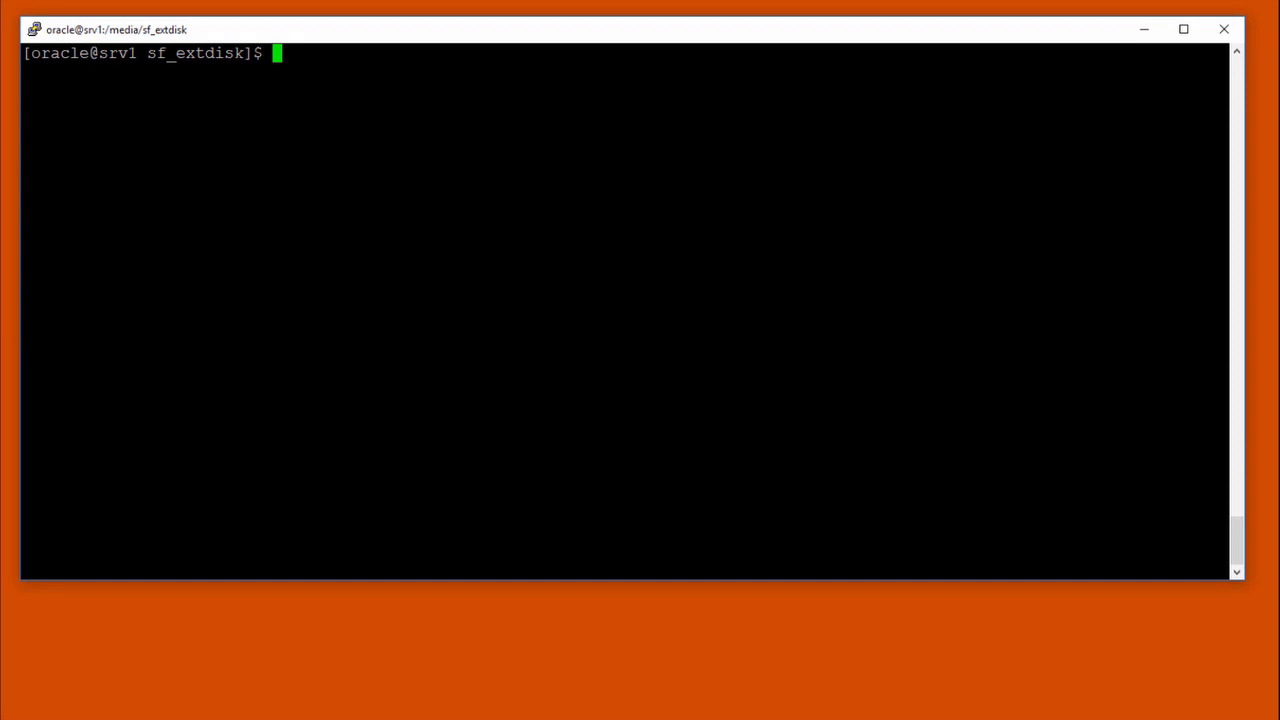
Step: Start rman target / and configure the SBT channel with the libopc.so library
text(rman target /)
key(End)
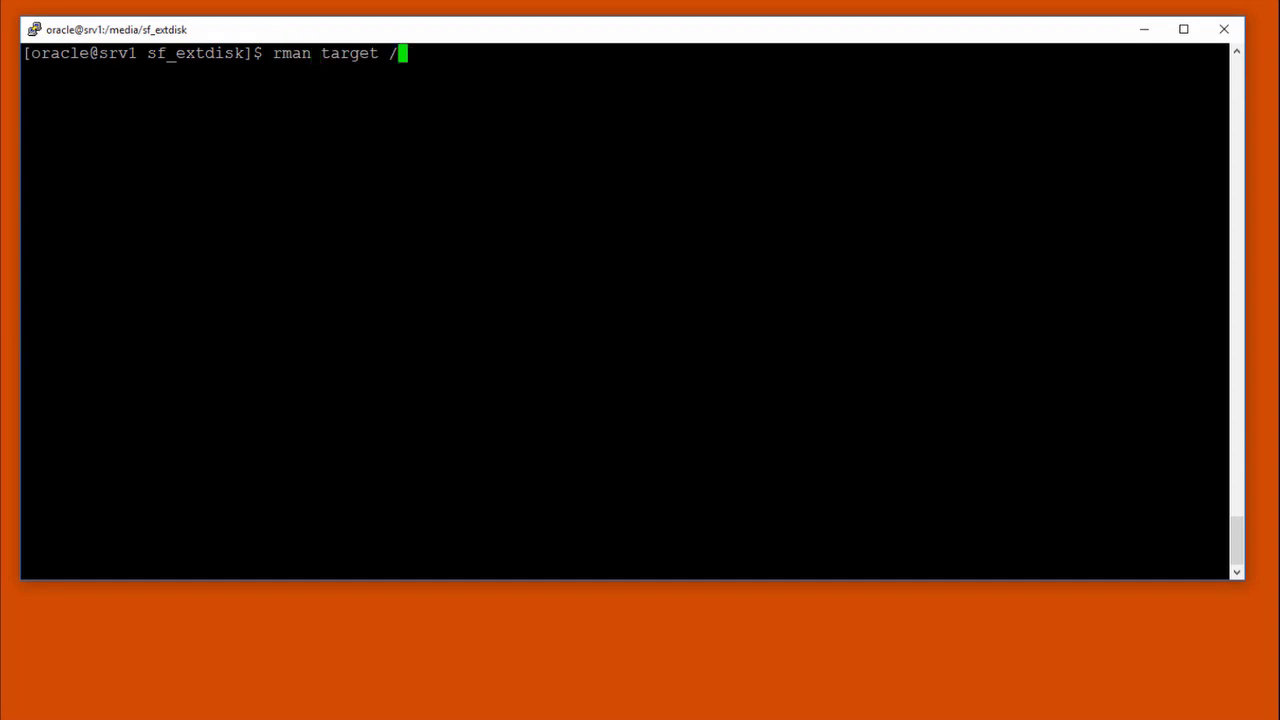
key(Return)
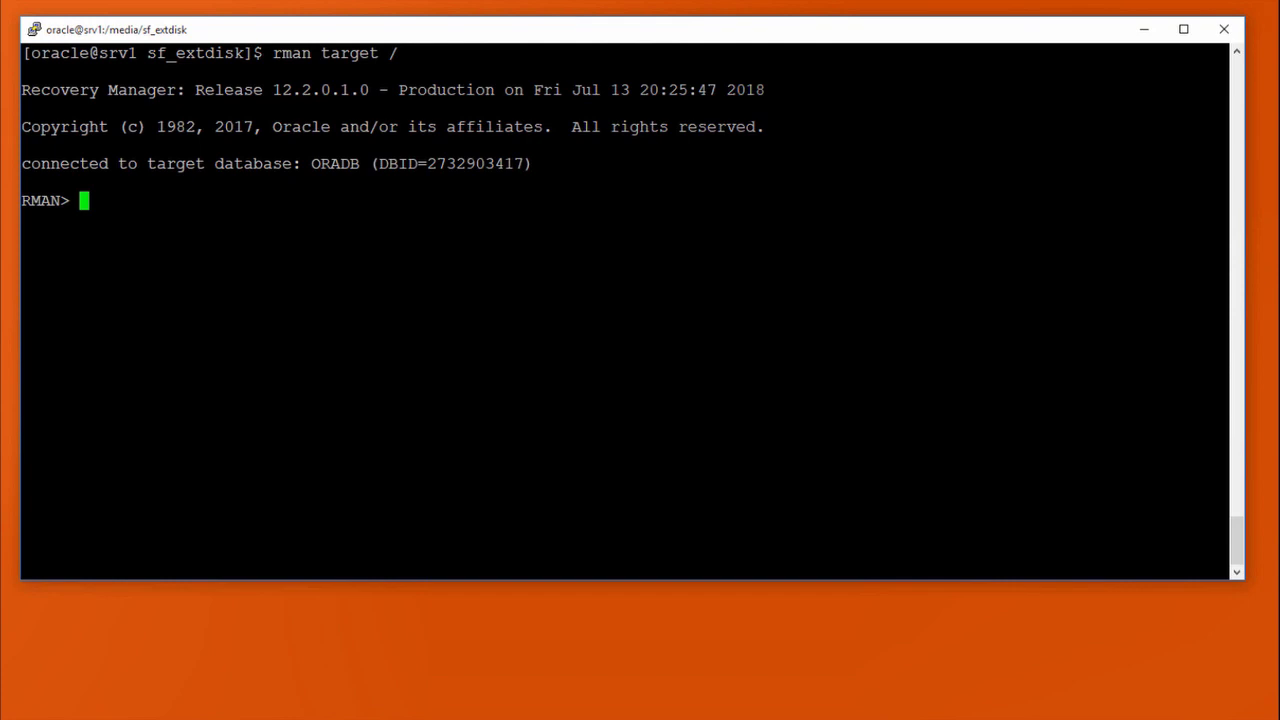
key(shift+Insert)
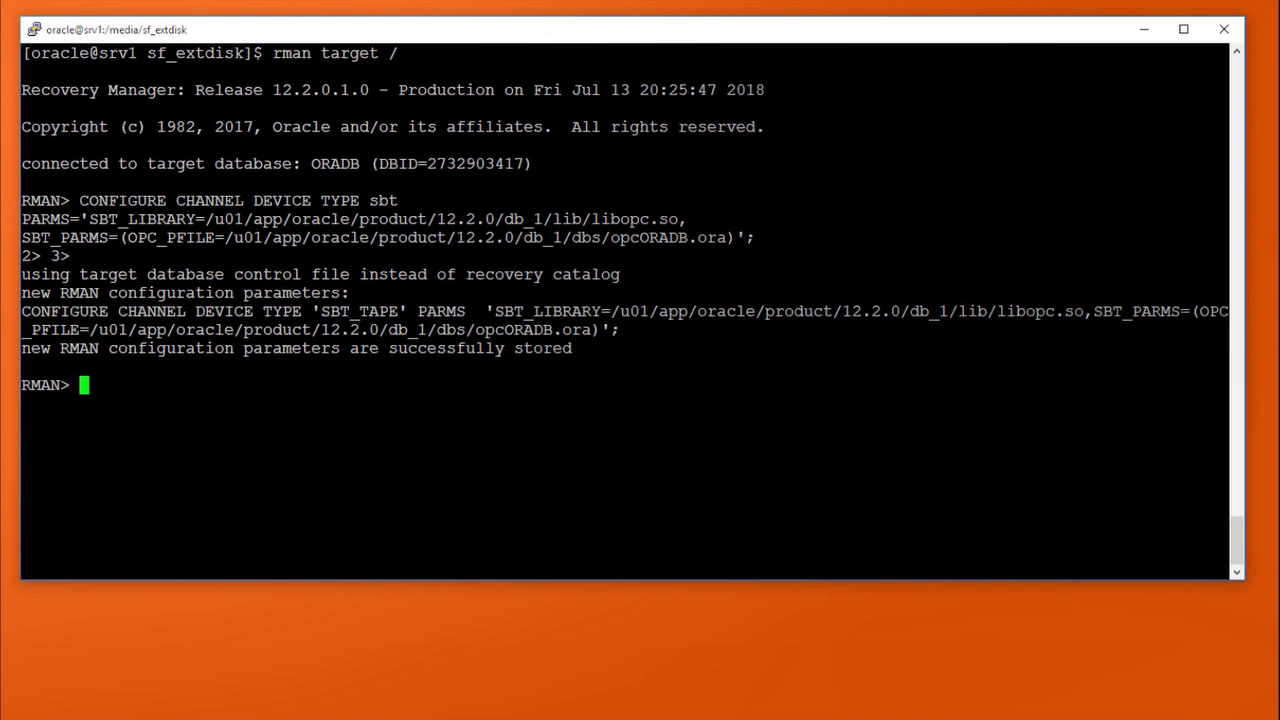
Step: Enable password-only encryption with a chosen password and back up the users tablespace to sbt
text(SET ENCRYPTION ON IDENTIFIED BY MyPassword ONLY;)
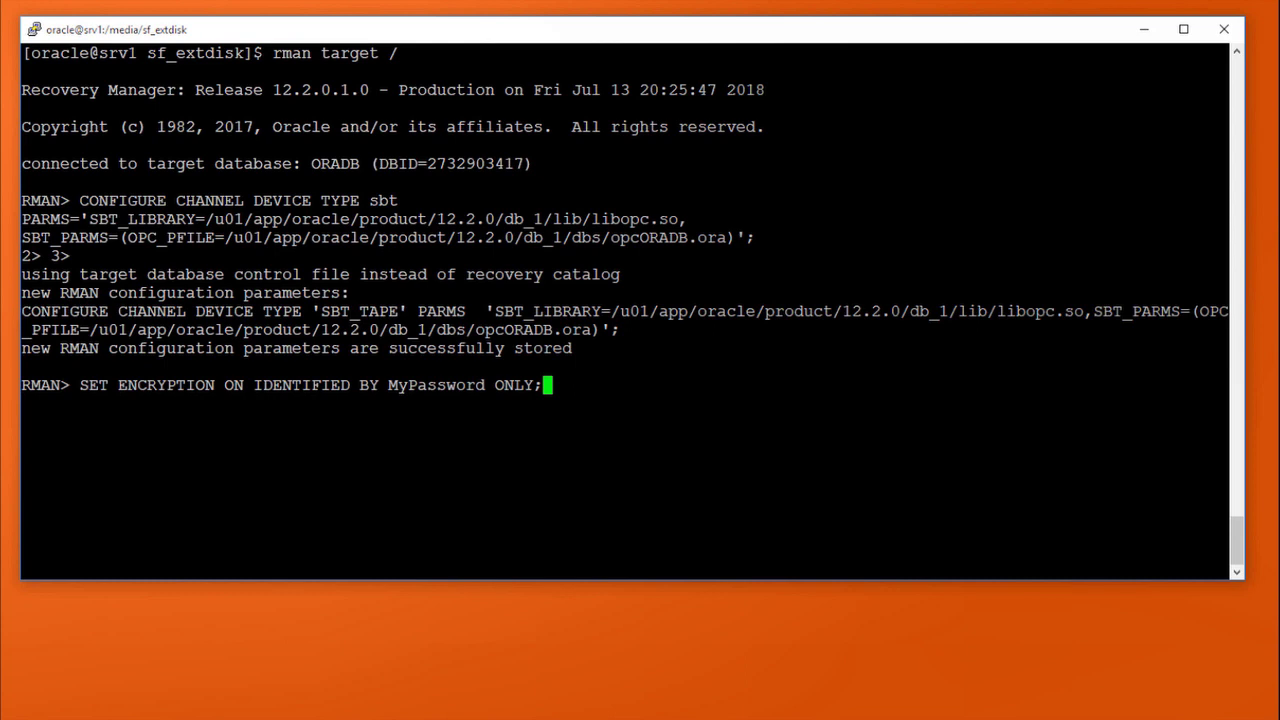
key(Return)
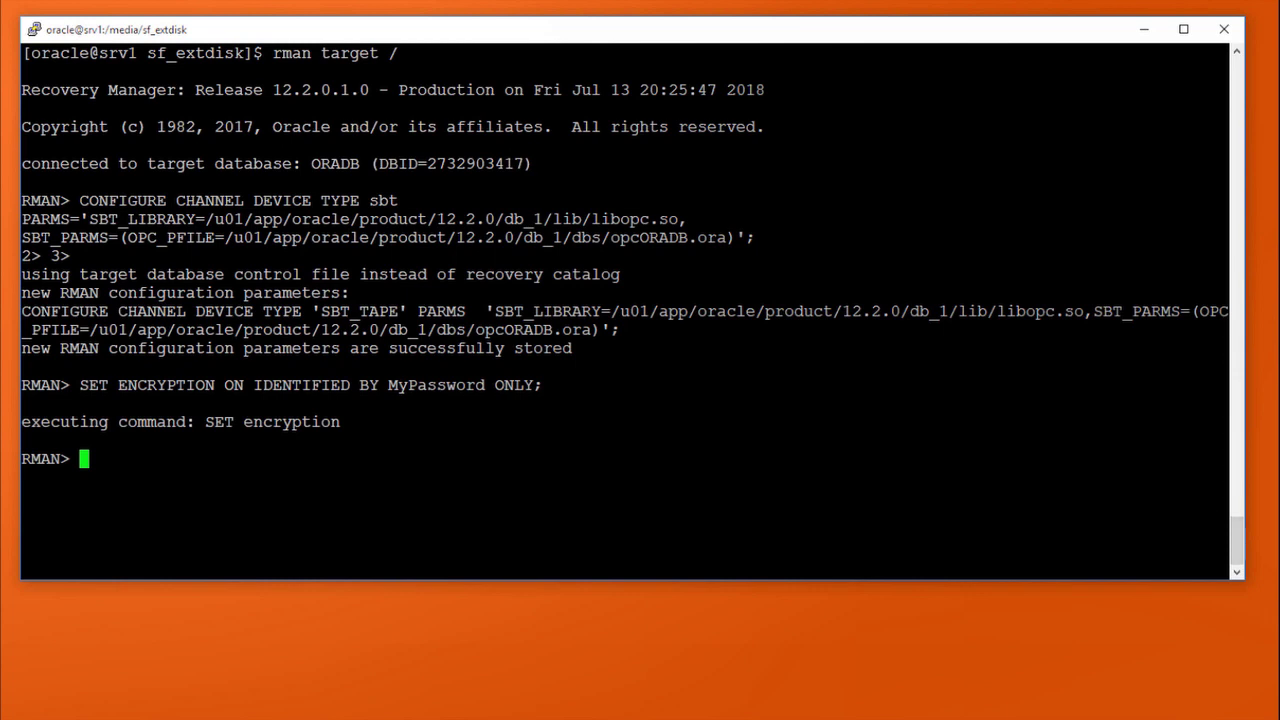
key(shift+Insert)
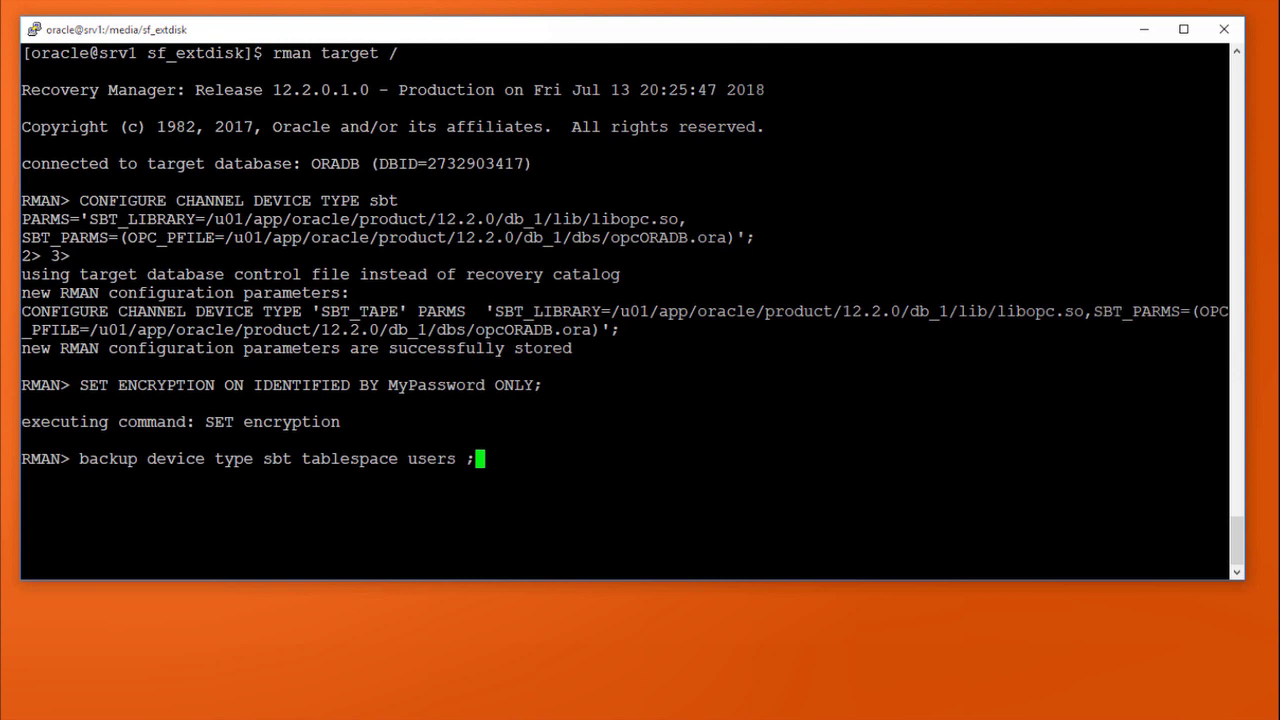
key(Return)
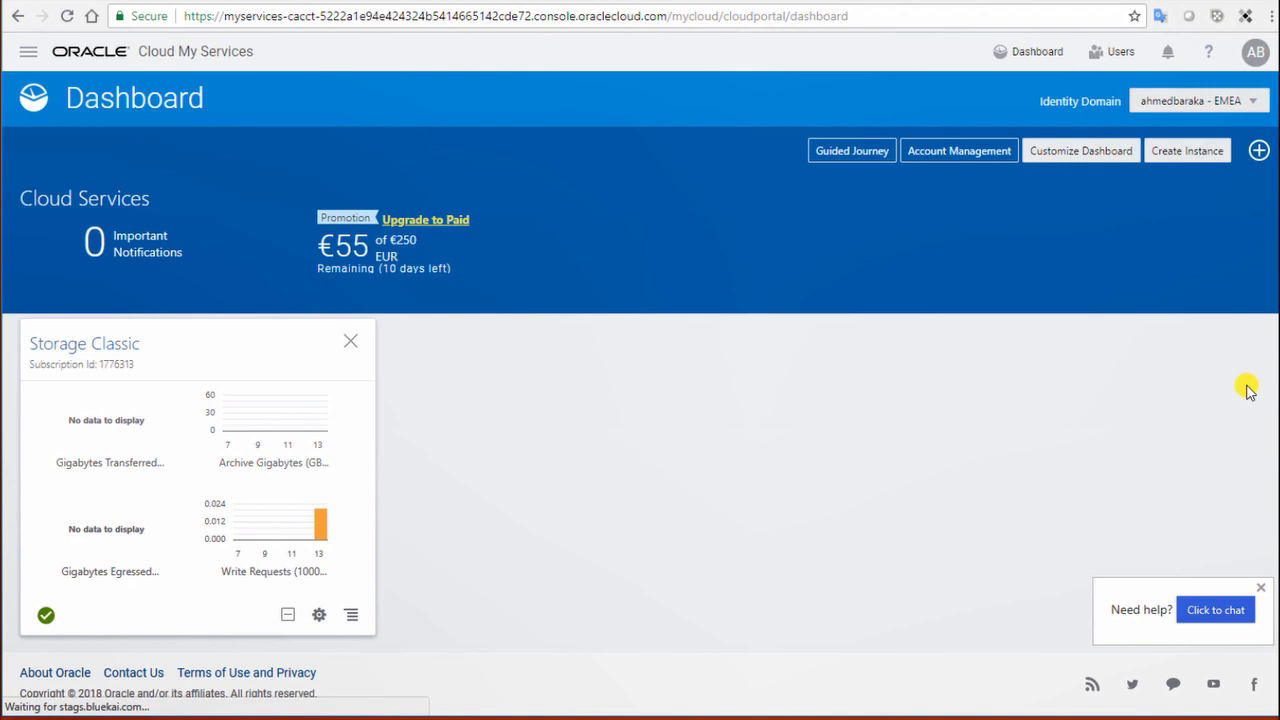
Step: Go from the Storage Classic tile through its service console into the ORADB_CLOUD container
click(88, 348)
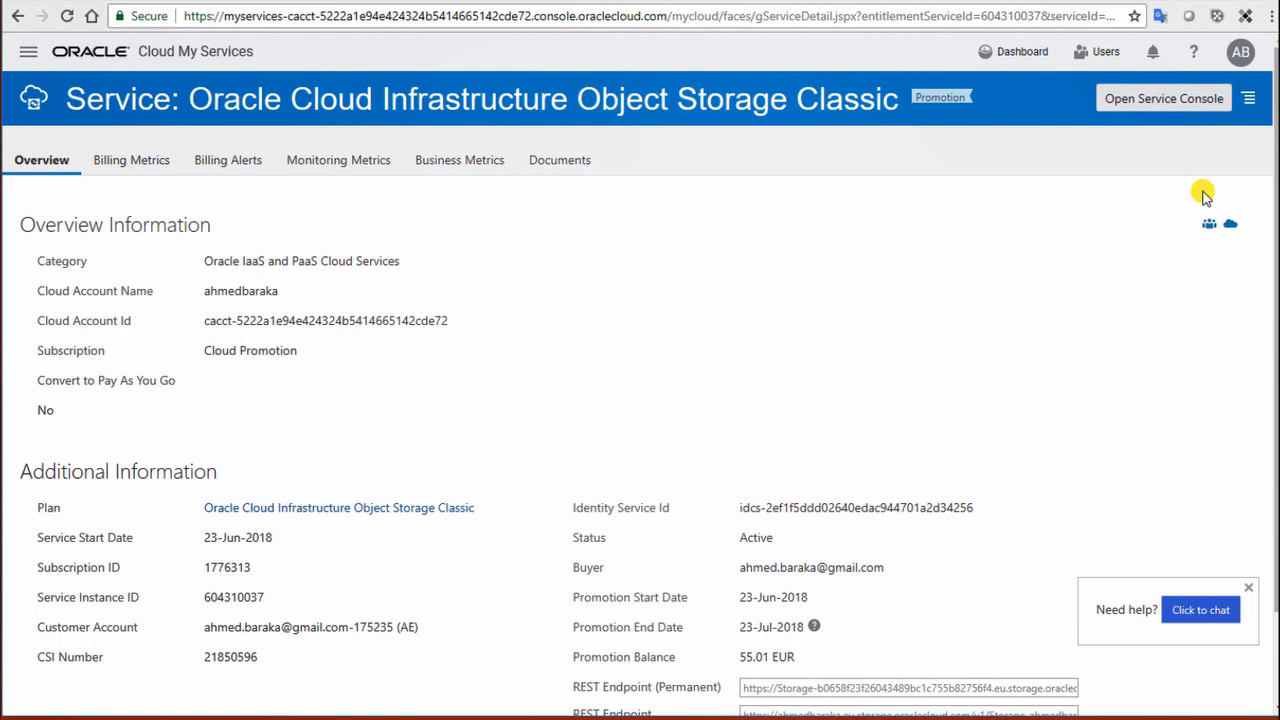
click(1165, 105)
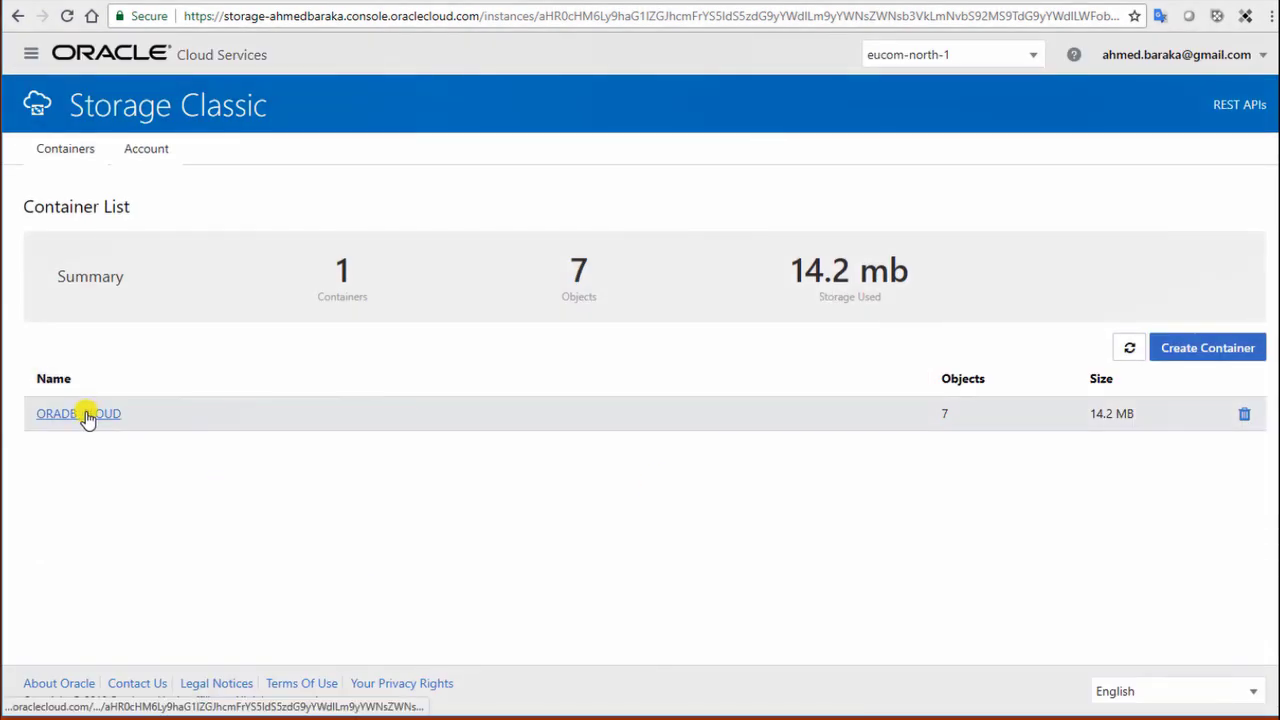
click(85, 415)
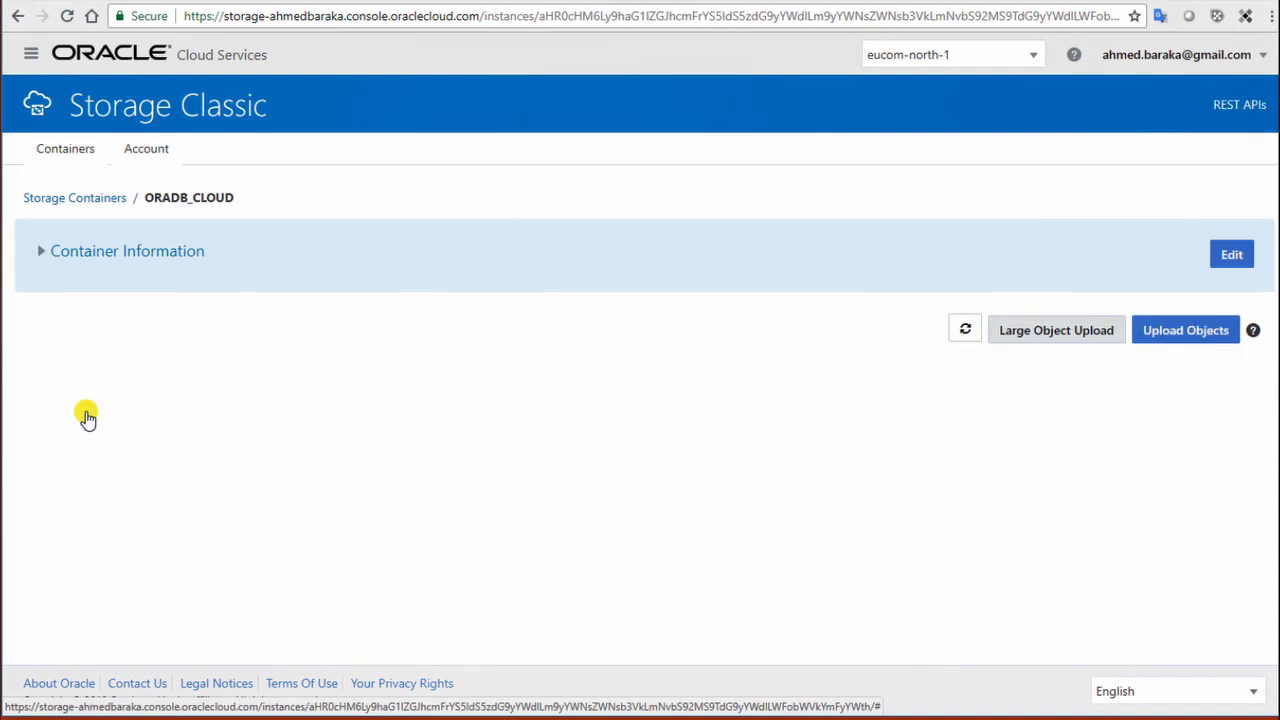